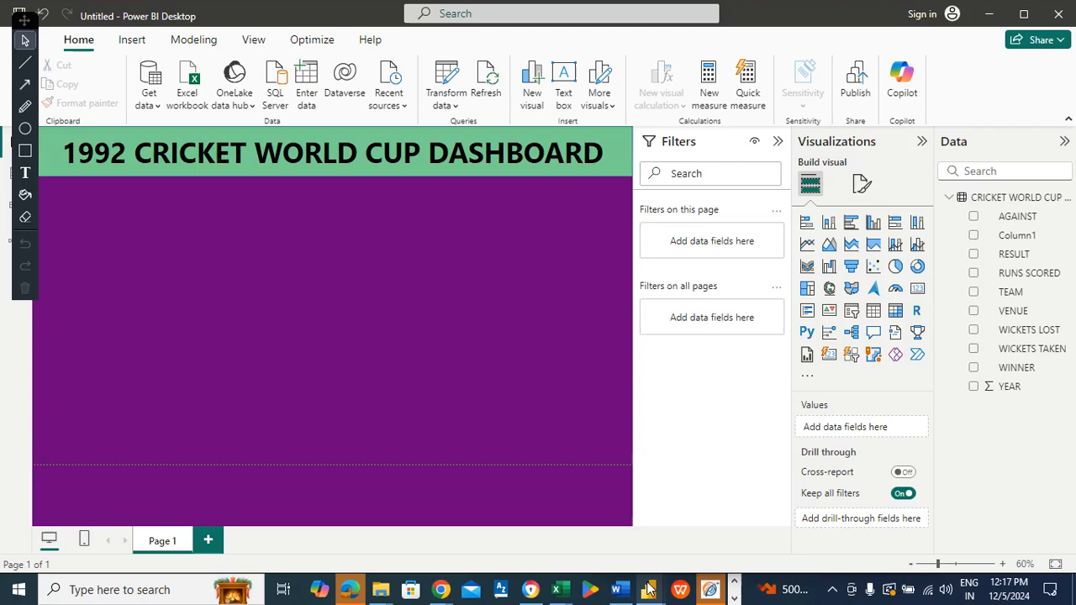
Step: Change the RUNS SCORED, WICKETS LOST and WICKETS TAKEN columns to Whole Number, replacing the current conversion, and load the changes into the report
mouse_move(648, 590)
click(688, 528)
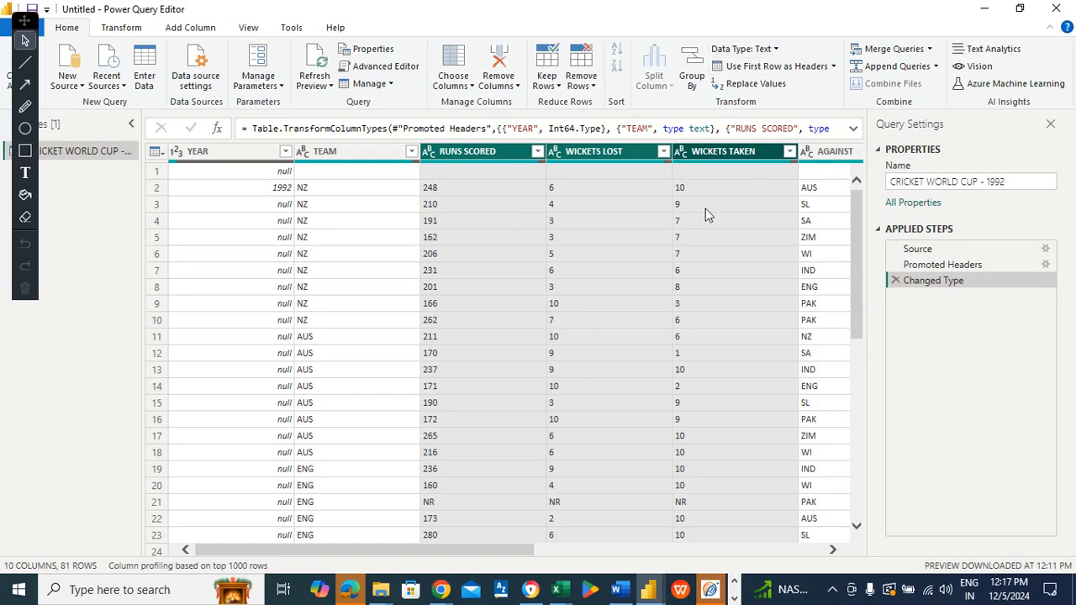
click(771, 52)
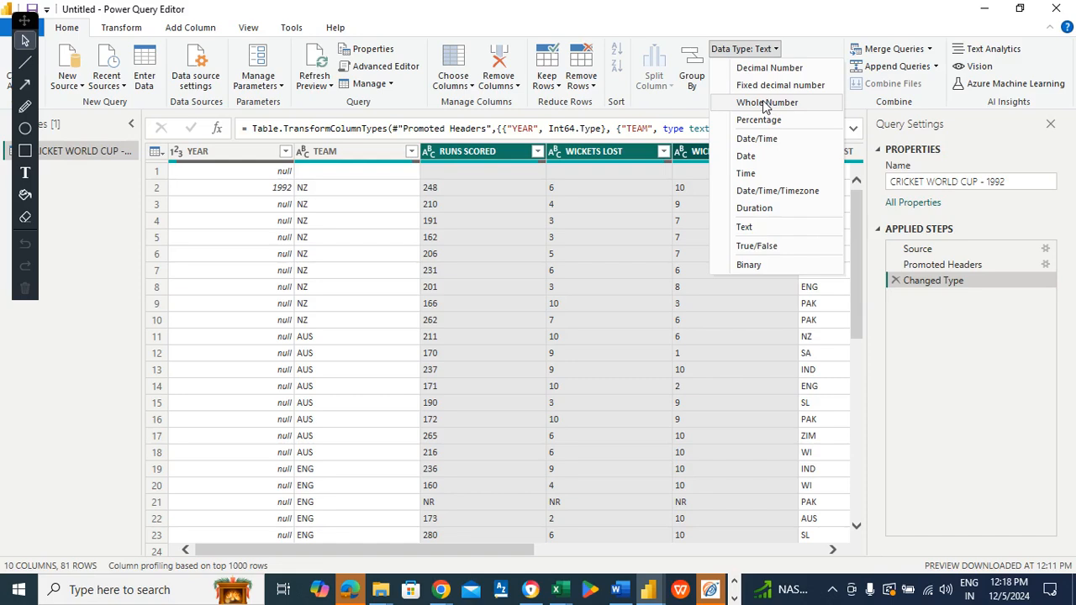
click(764, 104)
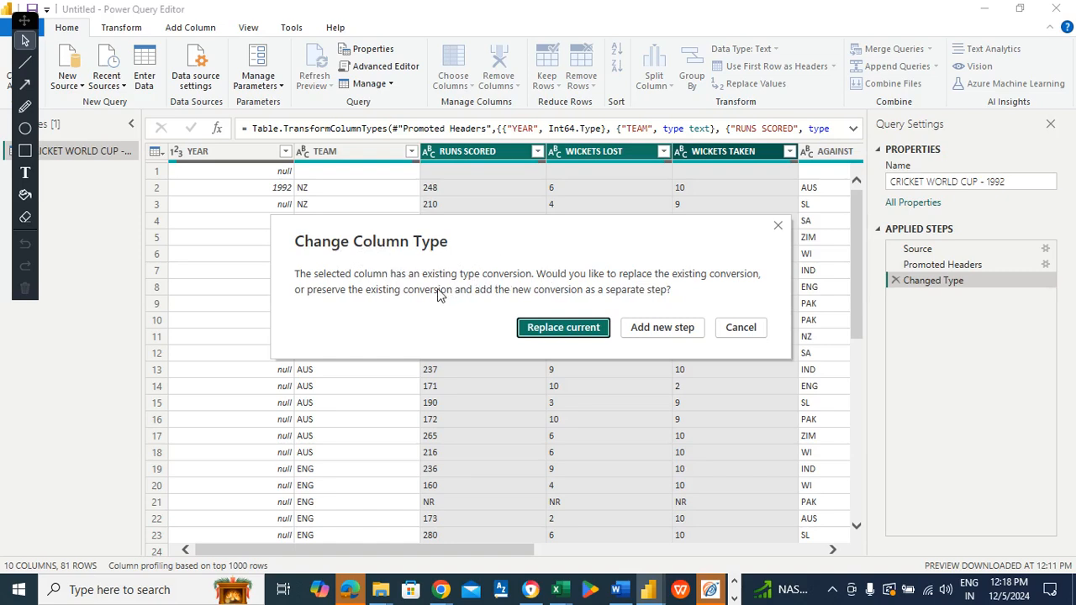
click(562, 328)
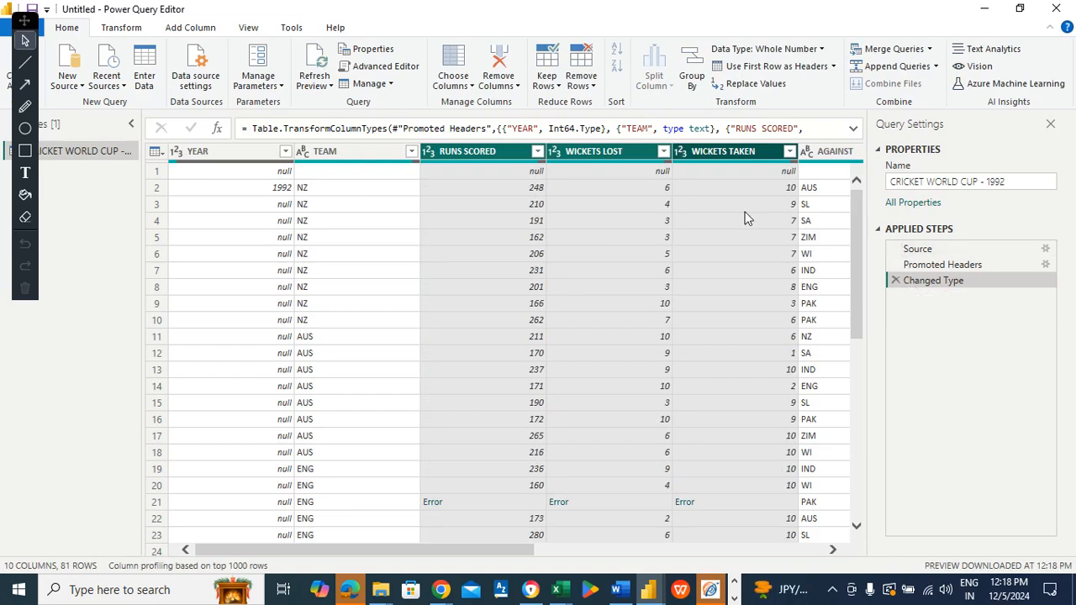
click(7, 58)
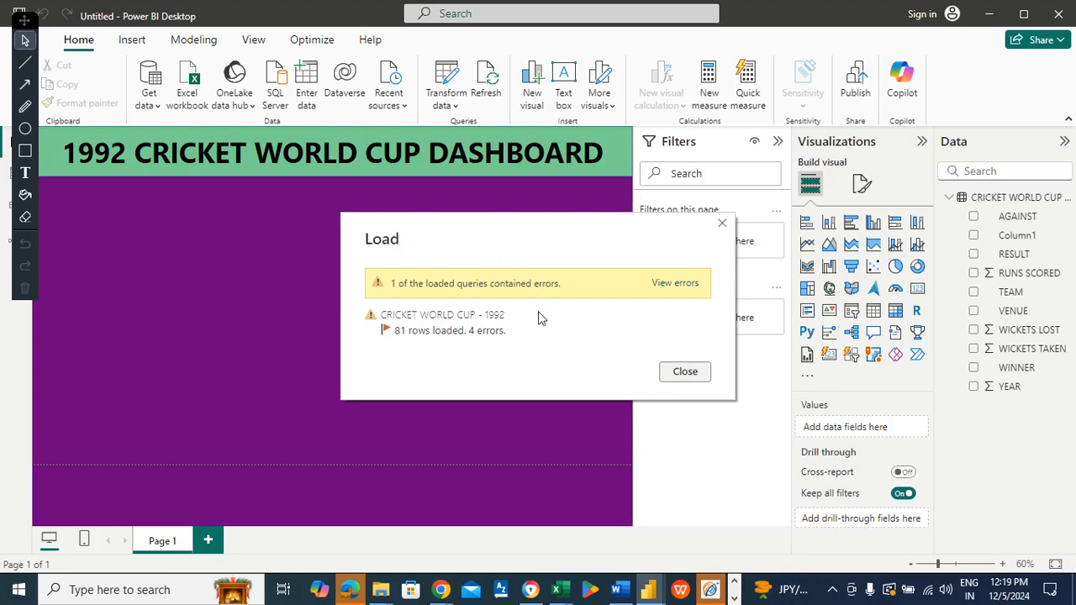
click(684, 375)
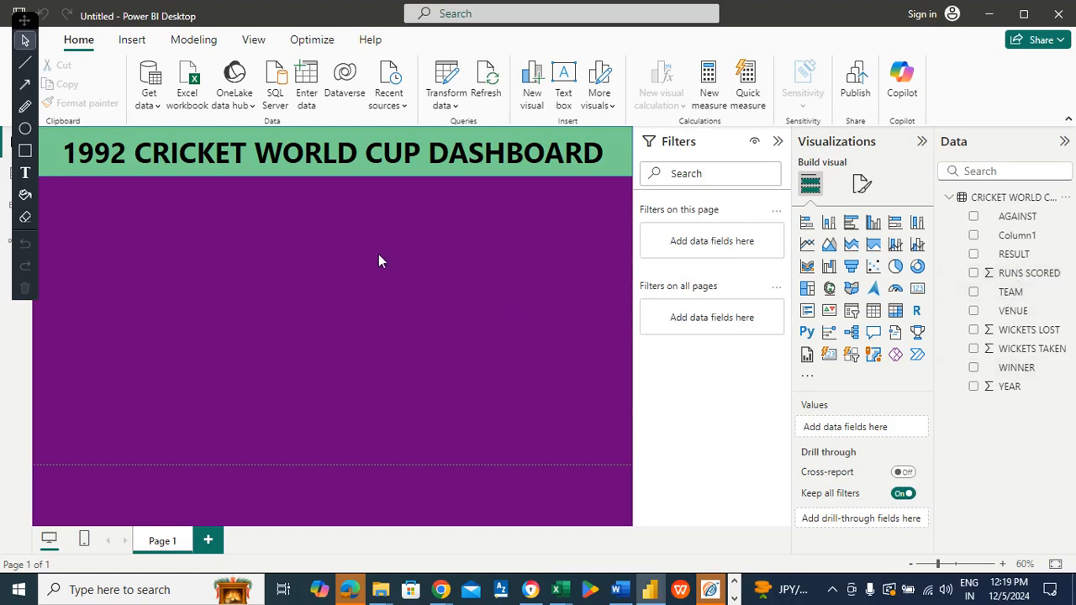
Step: Add a tile slicer for the TEAM field directly beneath the dashboard title, spanning the full page width
click(850, 355)
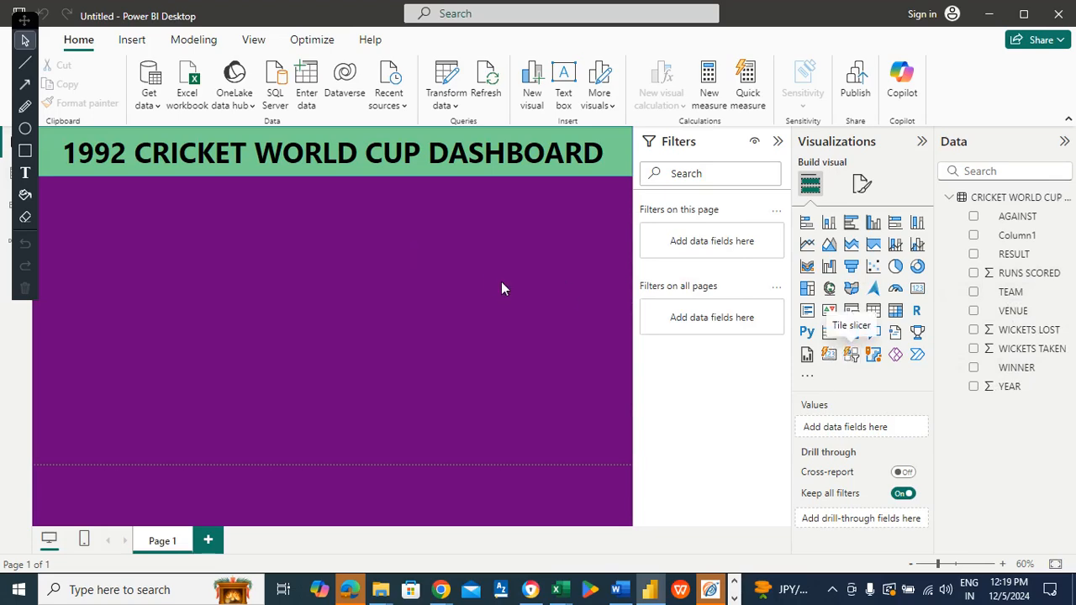
drag(264, 264, 254, 228)
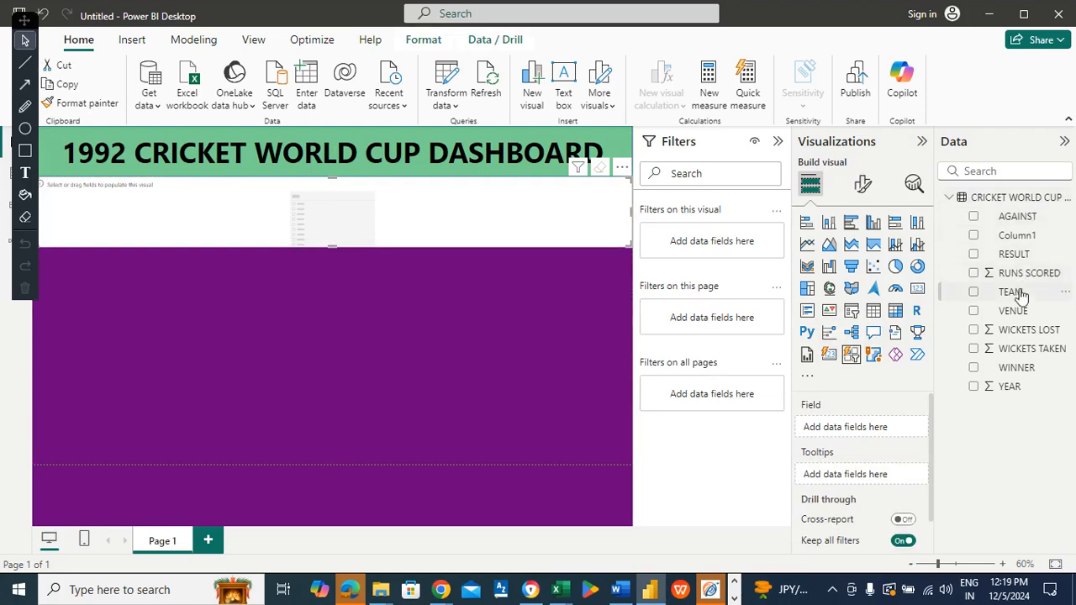
drag(897, 356, 883, 433)
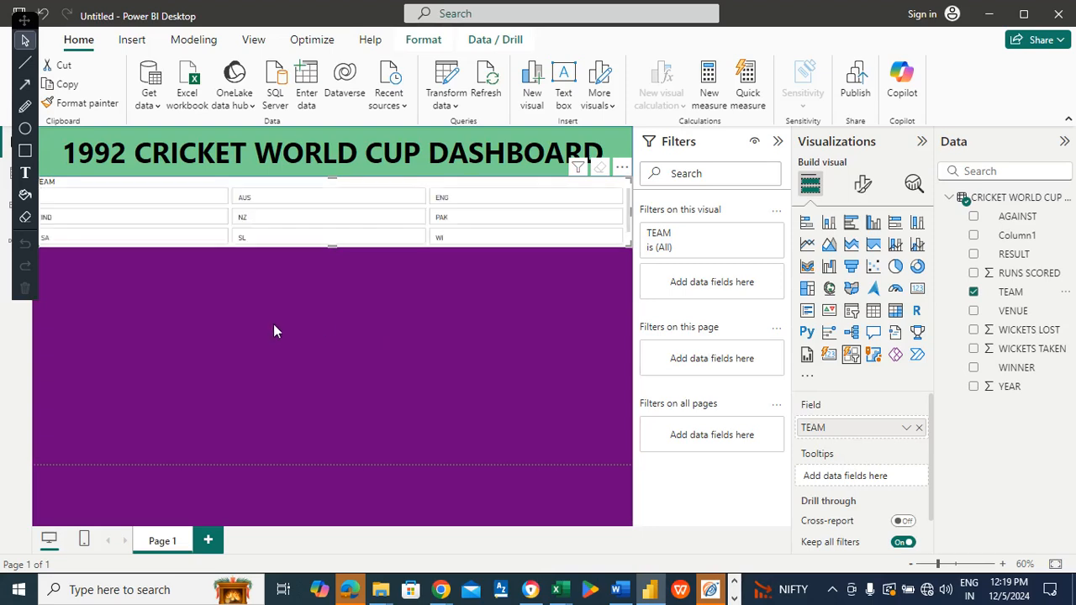
Step: Format the team slicer's callout values in bold with font size 15
click(865, 186)
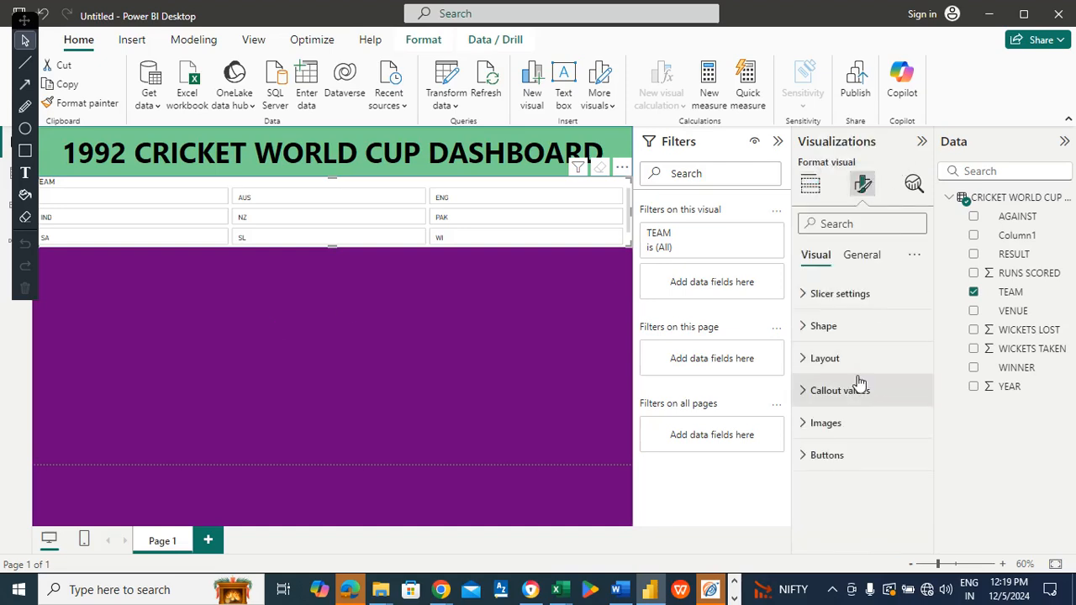
click(841, 391)
scroll(930, 322, down, 1)
scroll(934, 338, down, 3)
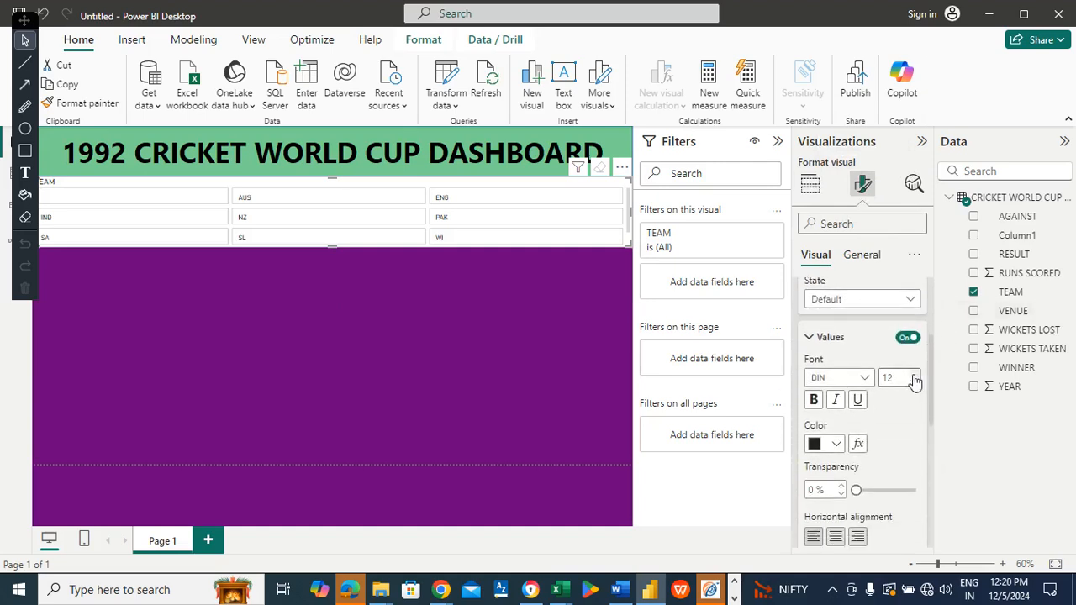
click(913, 377)
click(913, 377)
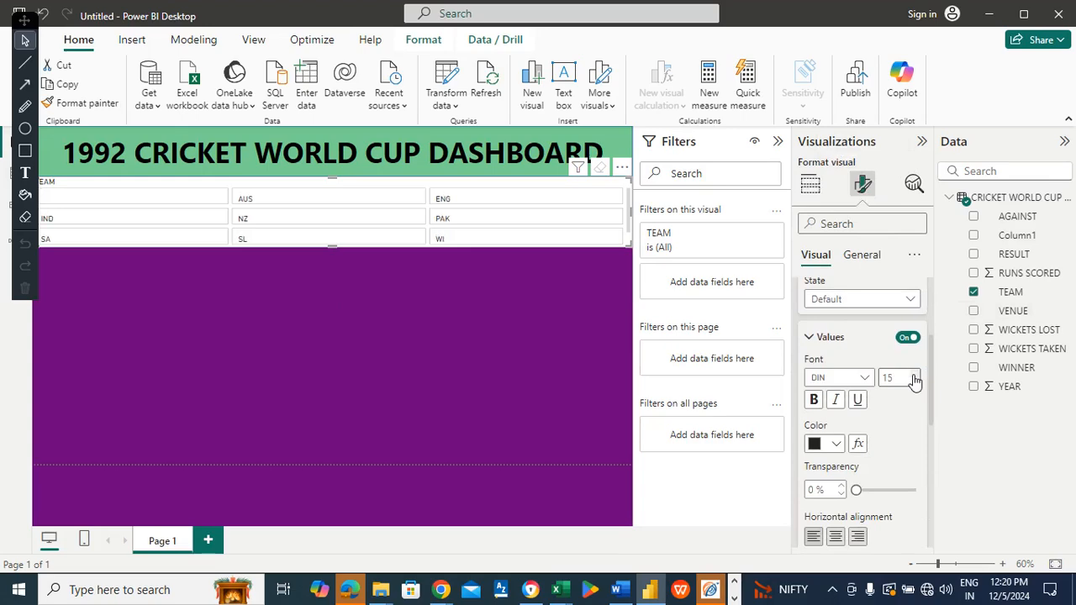
click(814, 401)
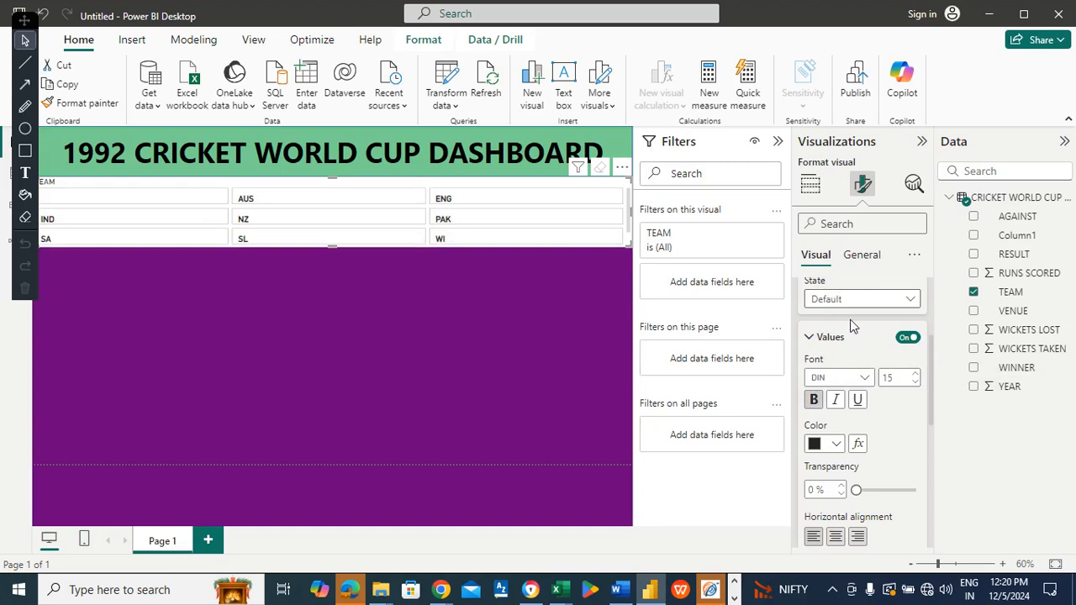
drag(929, 393, 930, 352)
click(824, 344)
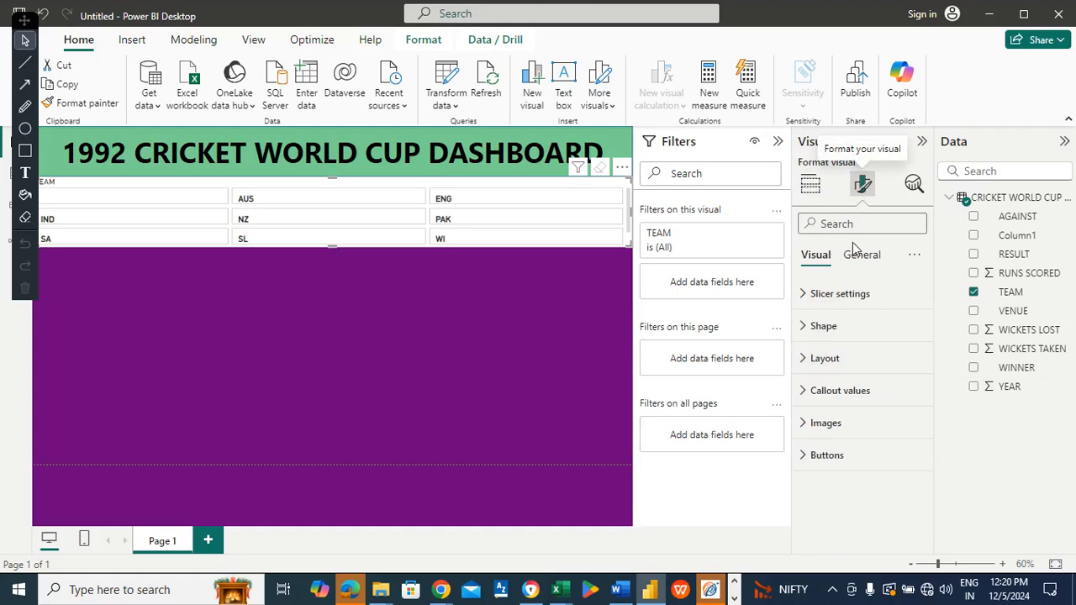
click(834, 403)
click(833, 405)
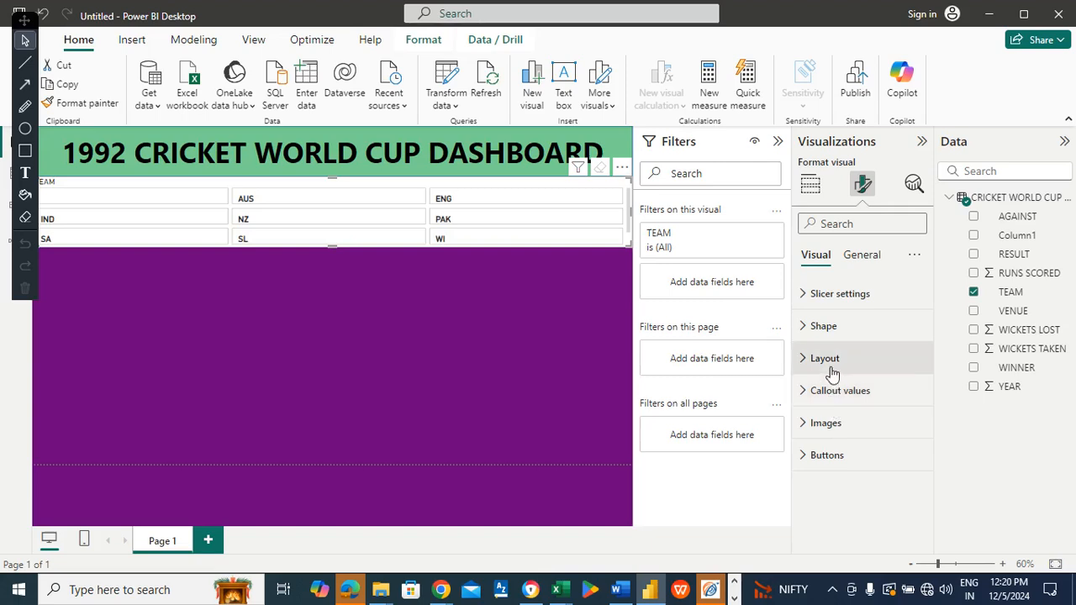
click(832, 332)
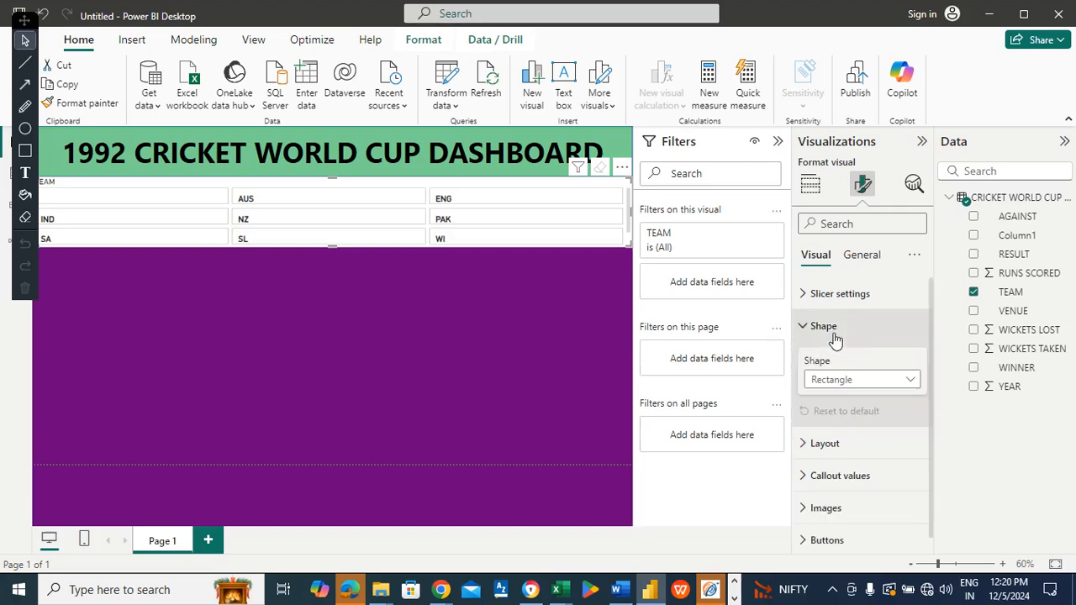
click(835, 338)
Step: Set the team slicer's background color to pink
click(858, 256)
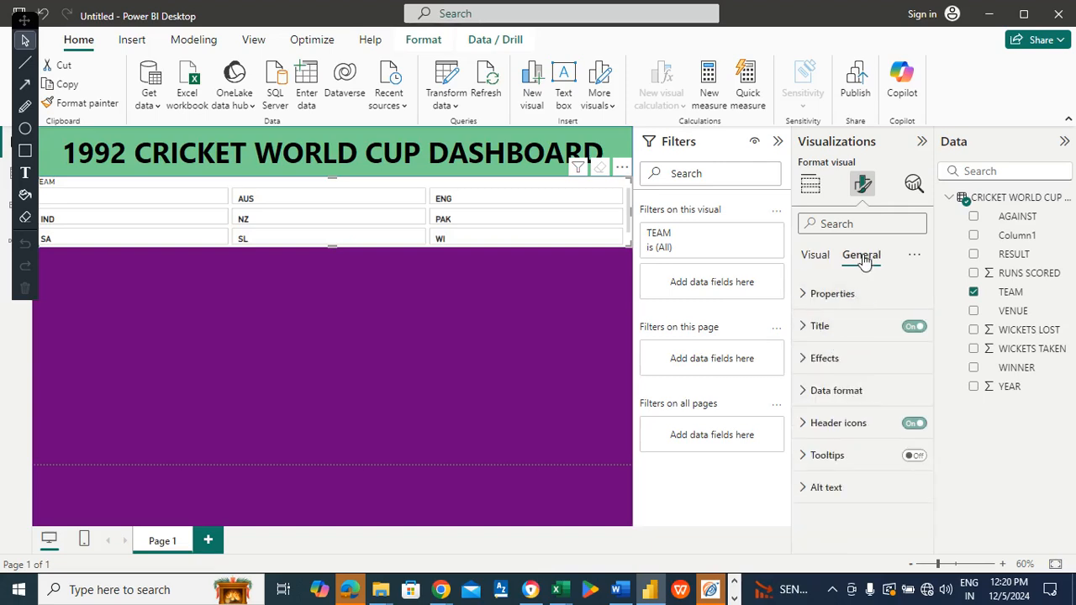
click(825, 360)
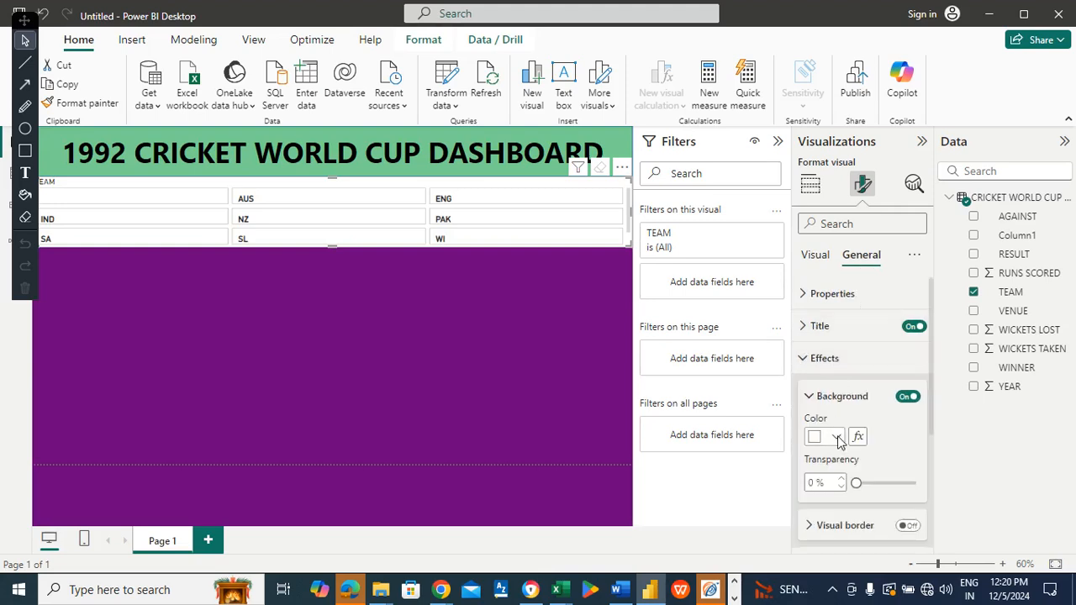
click(837, 438)
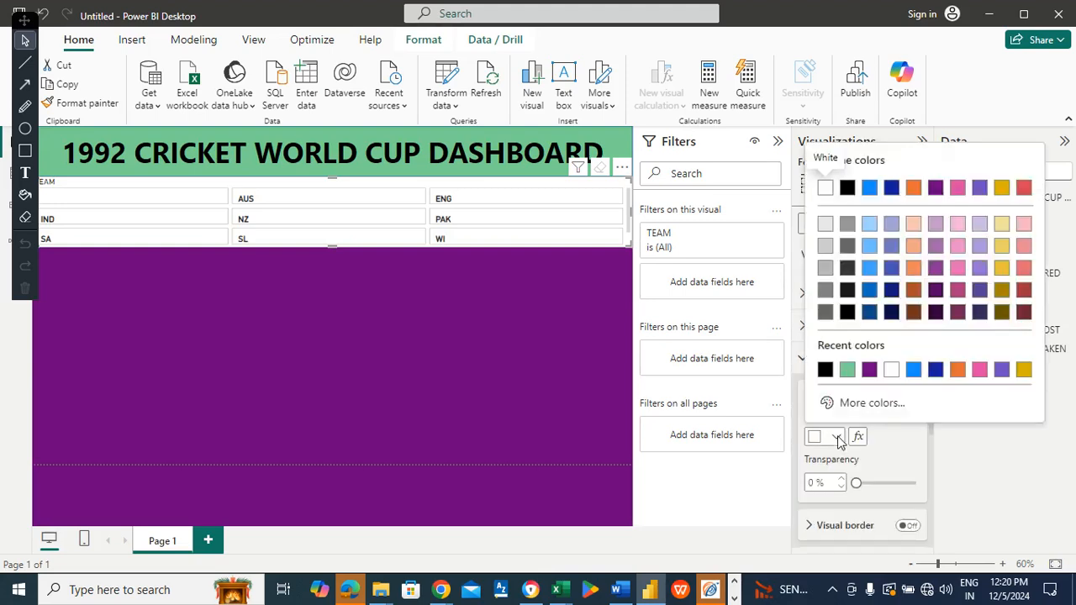
click(979, 370)
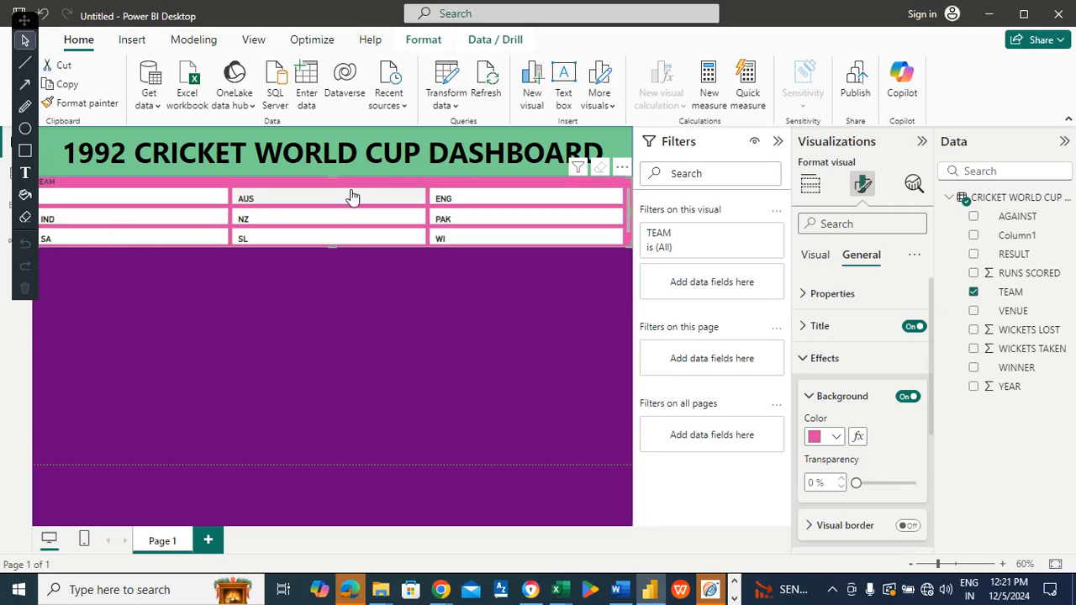
click(181, 272)
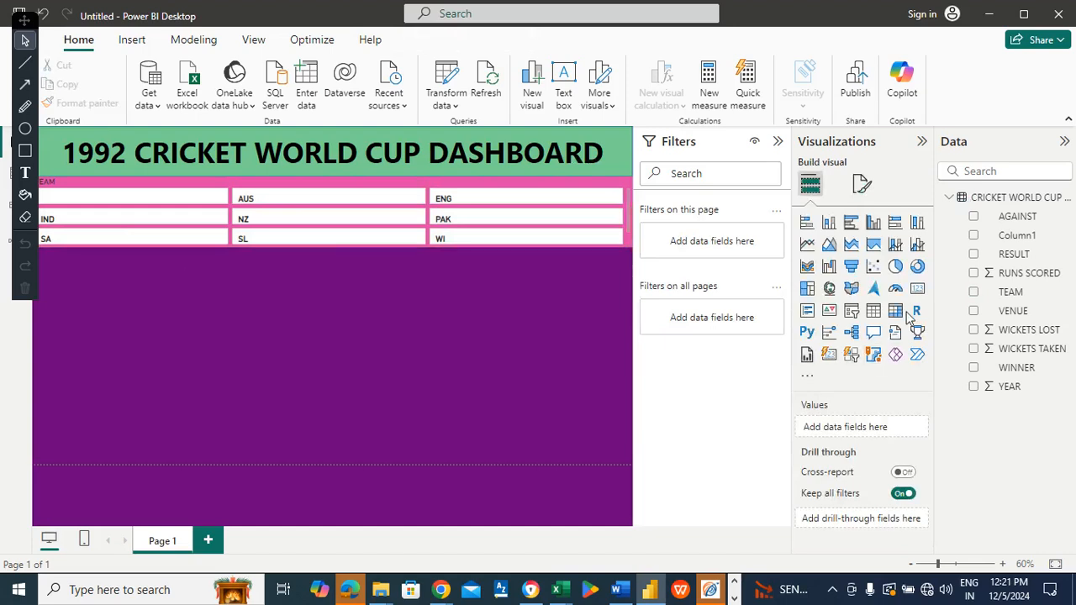
Step: Add an empty card visual beneath the team slicer and narrow it to match the width of the first tile column
drag(916, 294, 311, 279)
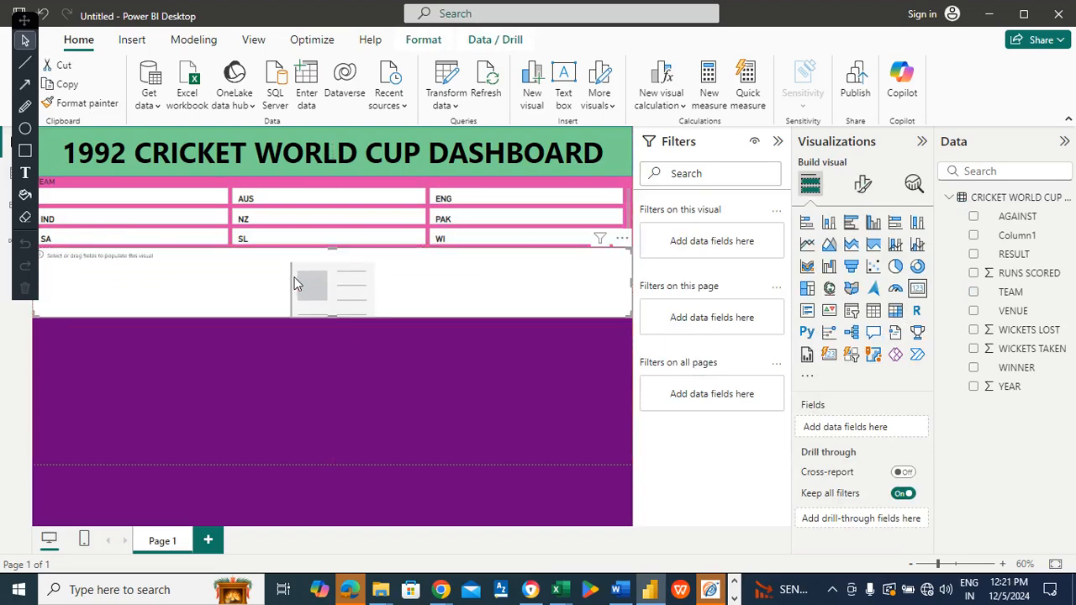
drag(632, 280, 234, 312)
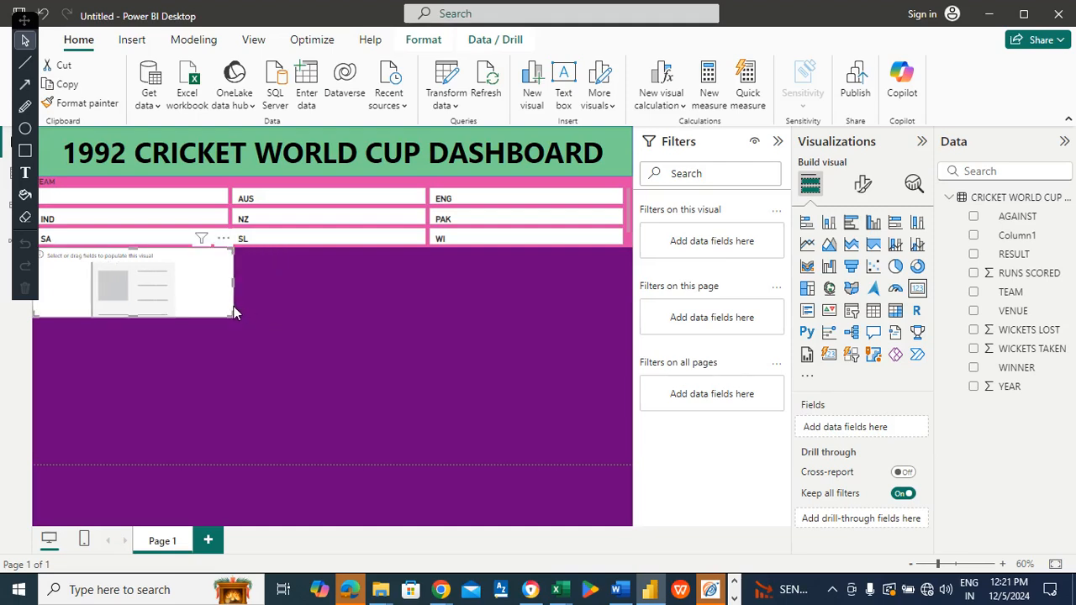
click(282, 283)
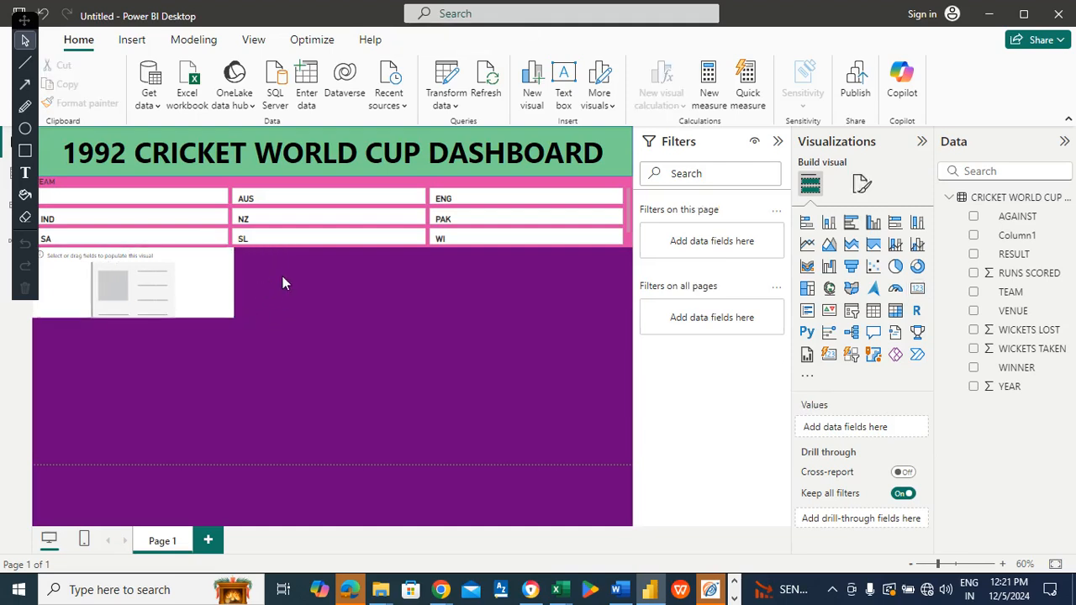
click(232, 280)
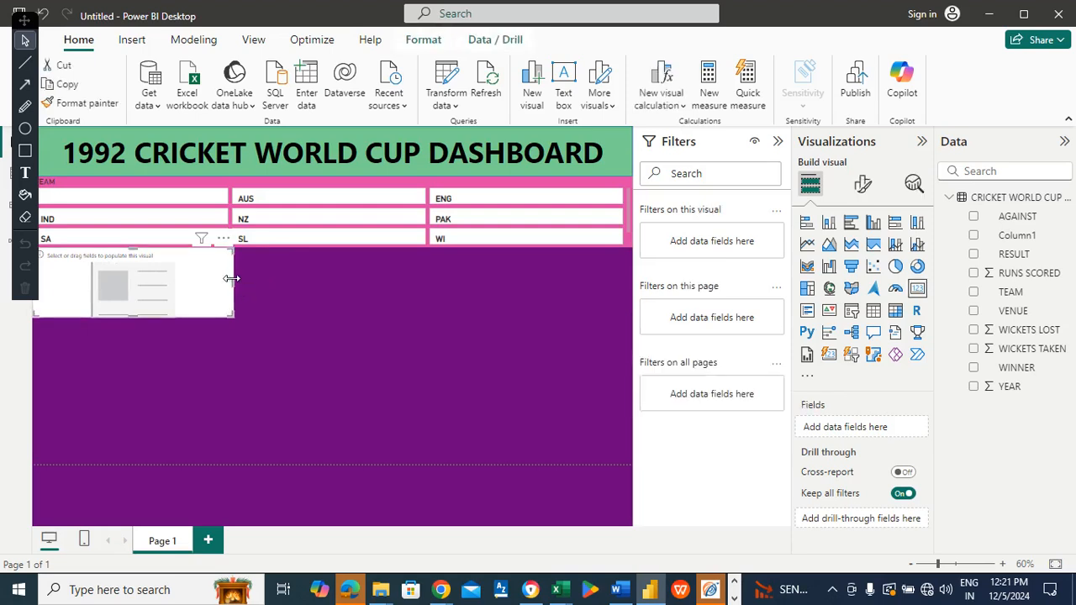
drag(233, 284, 229, 285)
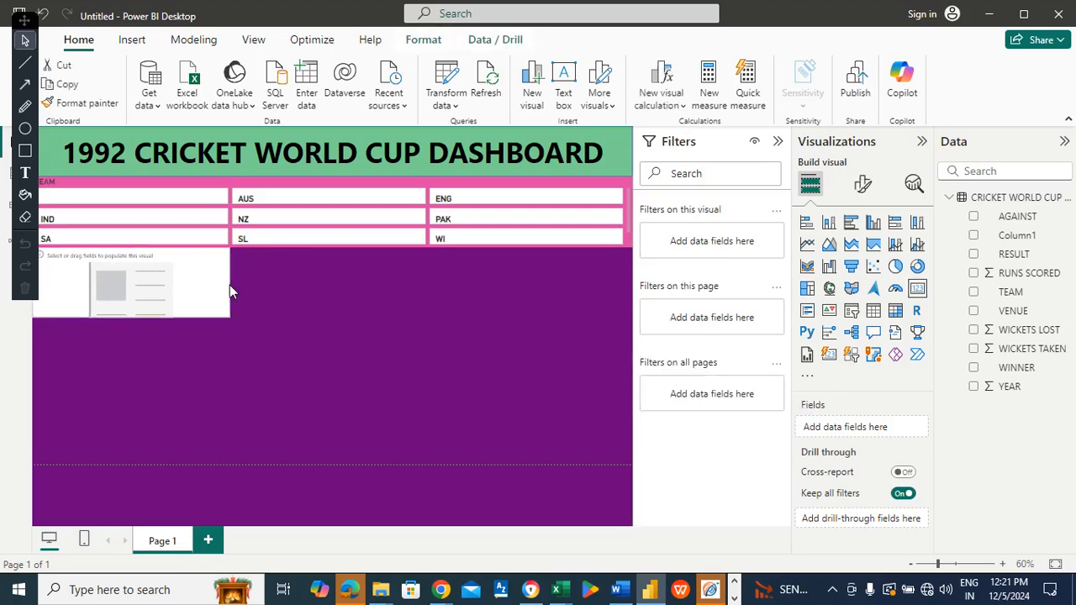
click(352, 272)
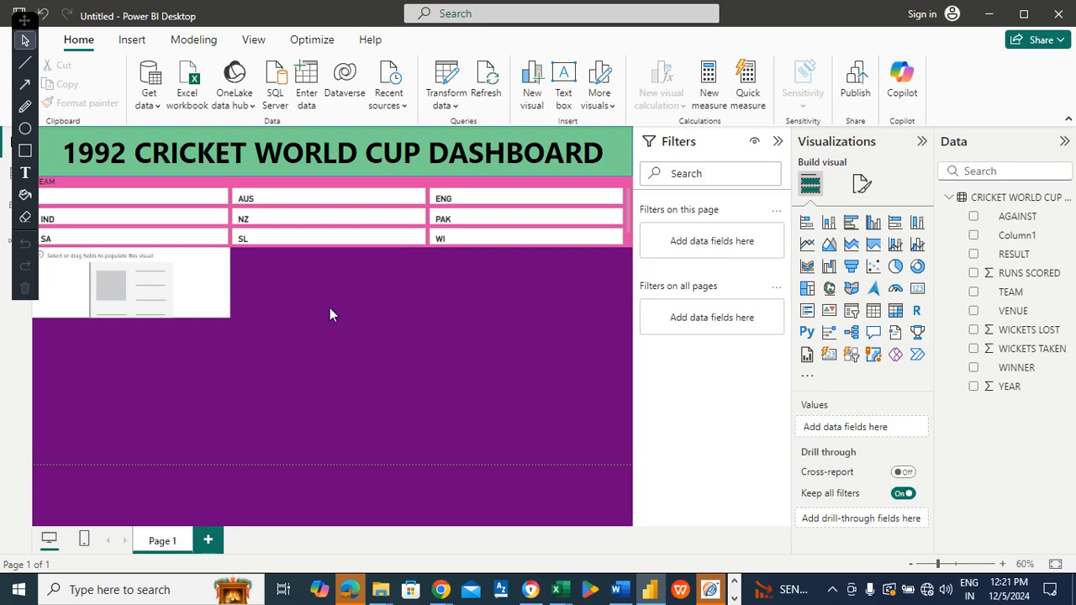
Step: Place two copies of the empty card beside it in one row and widen the last copy to the page edge
click(137, 285)
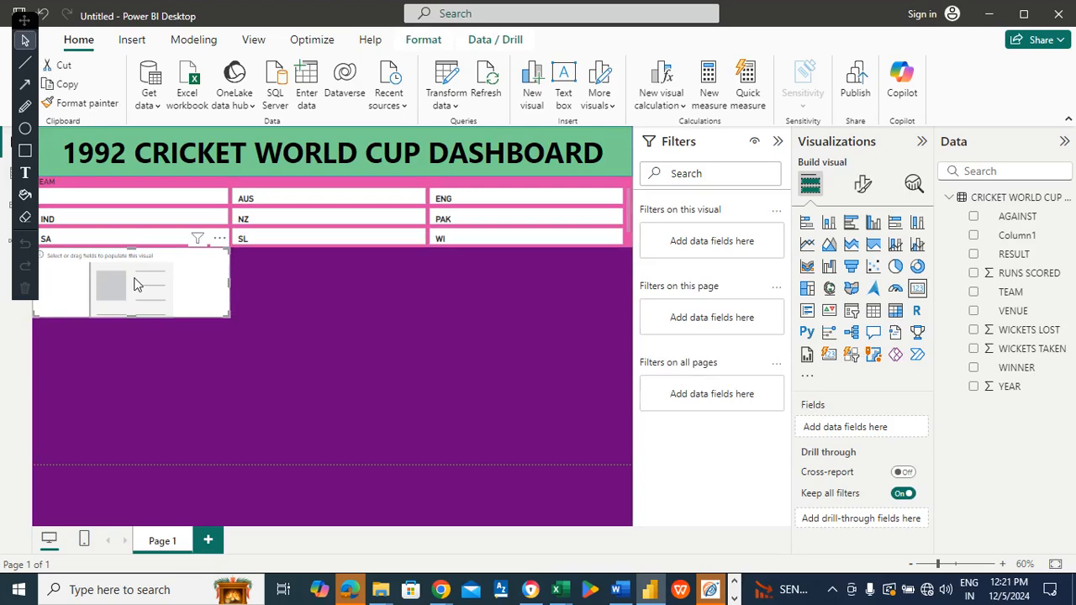
click(172, 356)
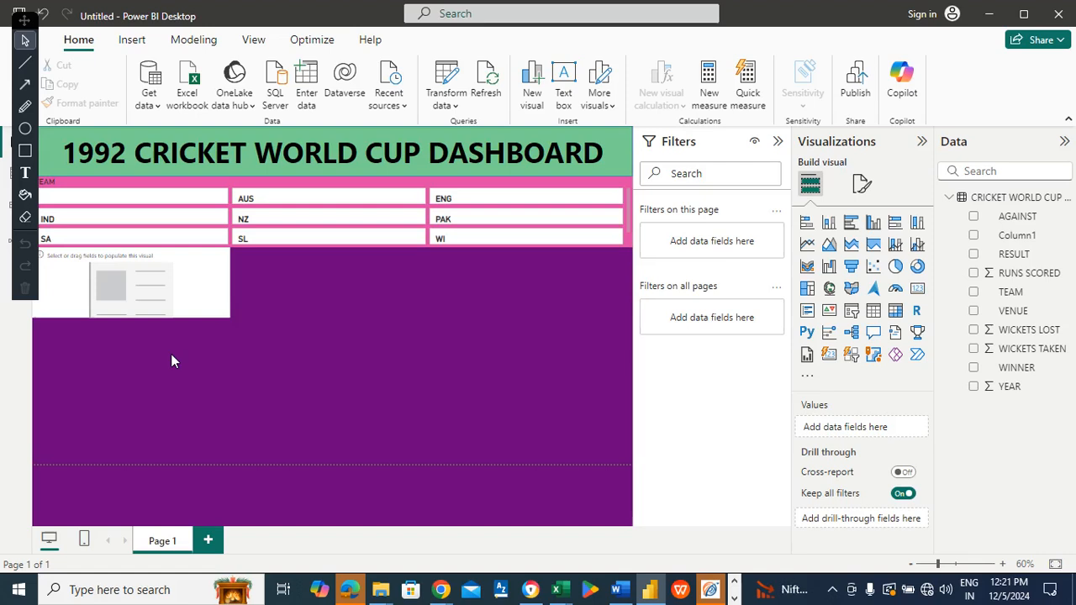
drag(153, 279, 335, 263)
click(241, 369)
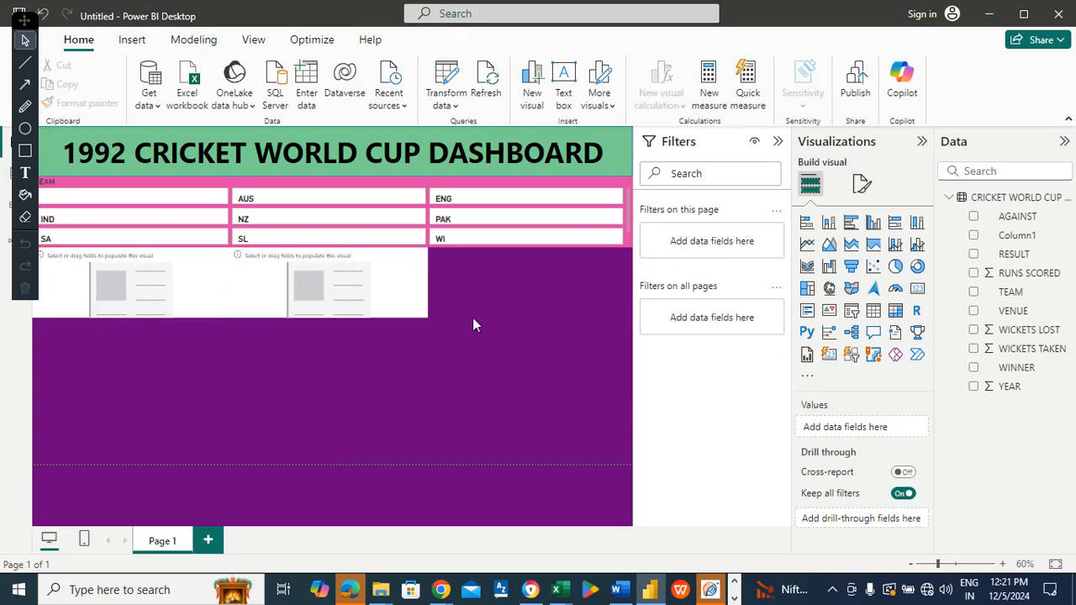
key(ctrl+v)
drag(252, 290, 593, 275)
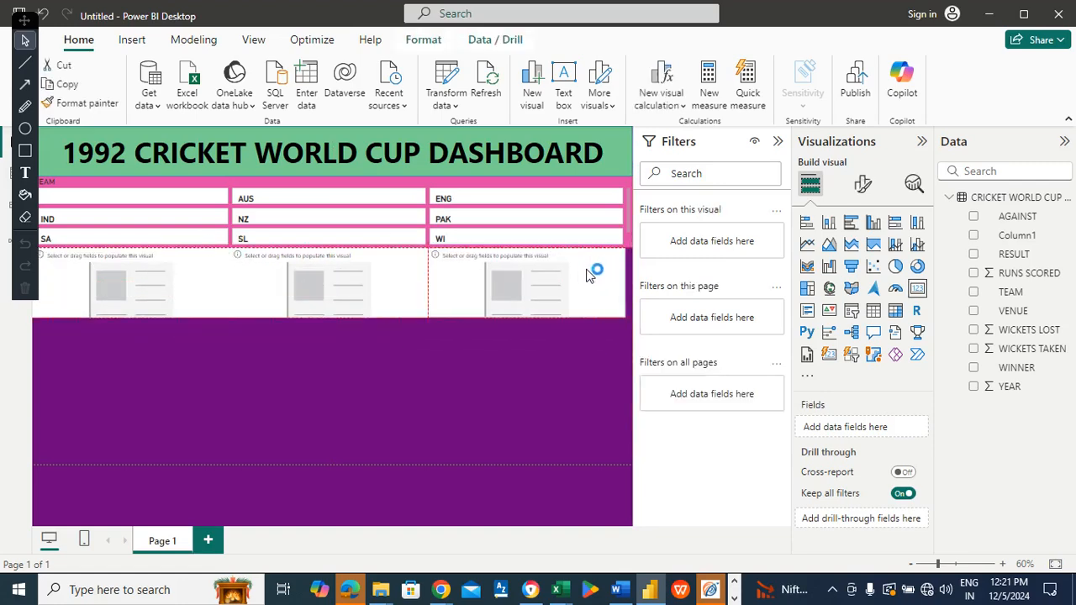
drag(622, 279, 631, 282)
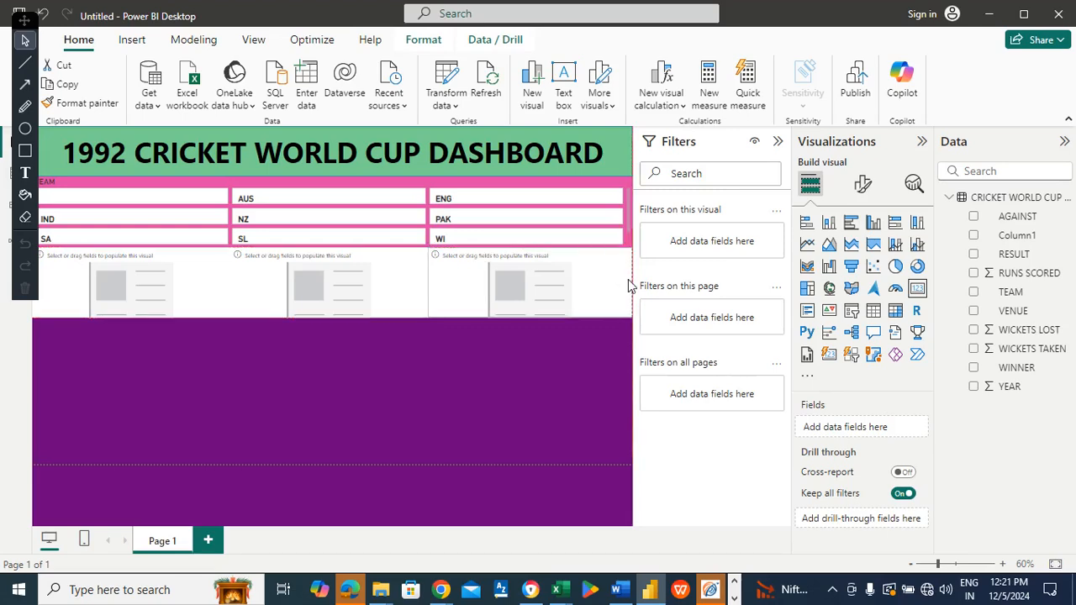
Step: Show the sum of RUNS SCORED in the first card beneath the team slicer
click(122, 276)
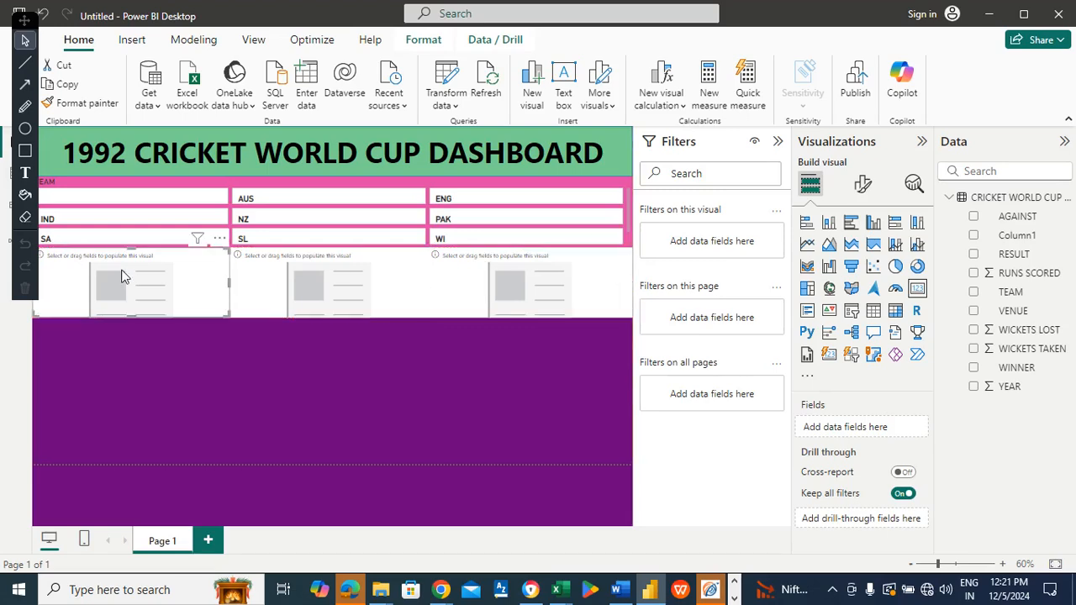
click(533, 286)
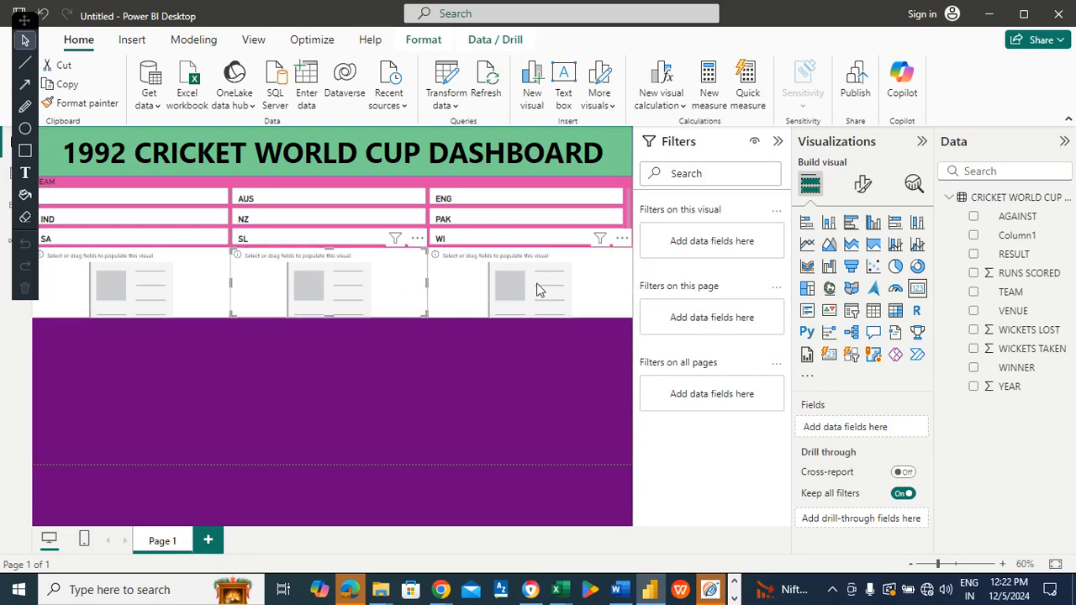
click(110, 281)
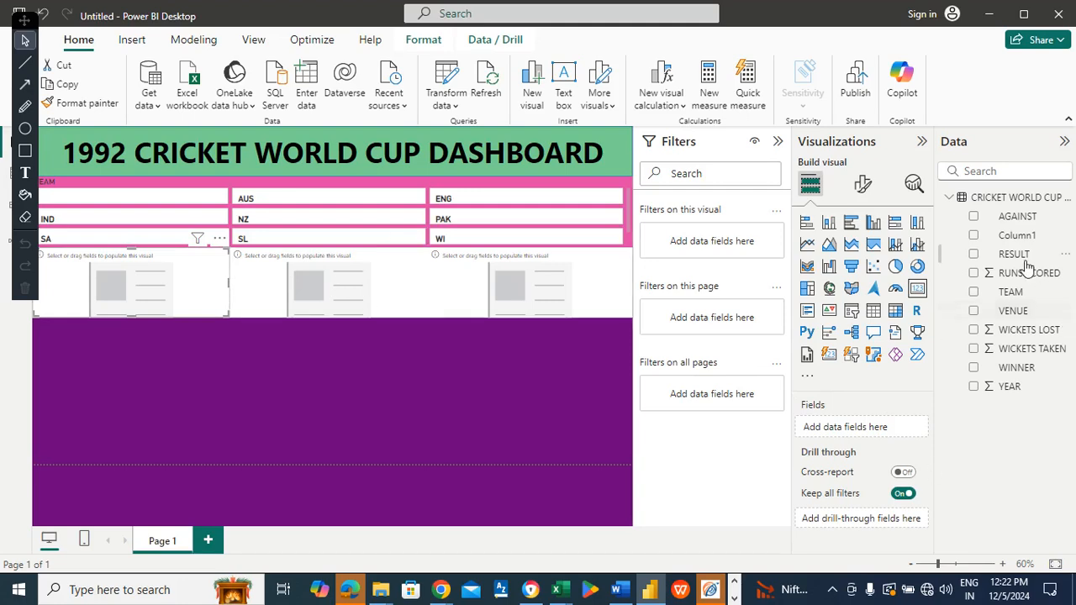
drag(1023, 280, 876, 428)
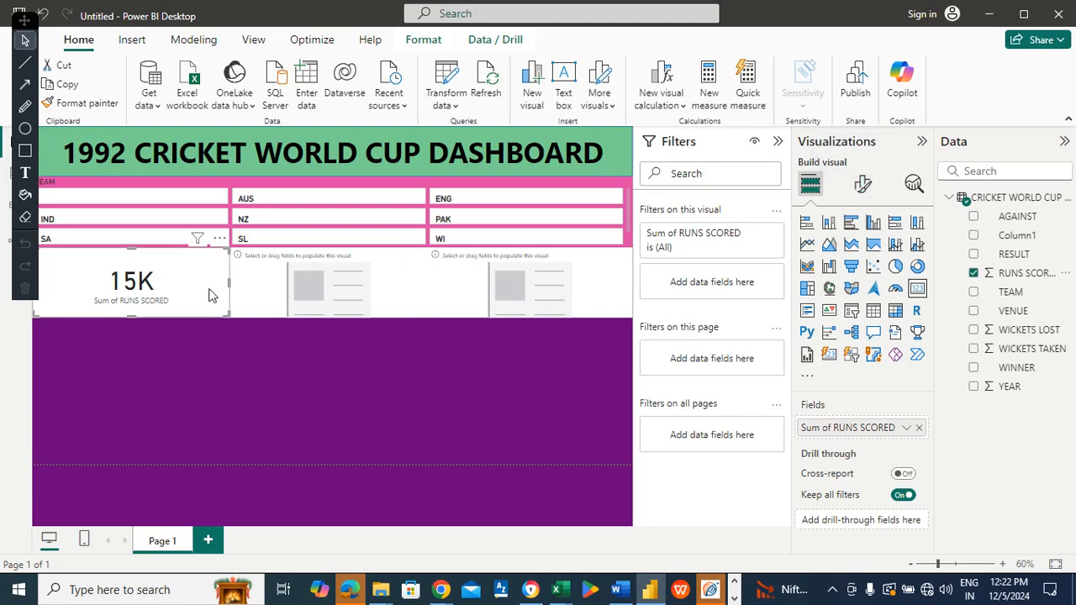
Step: Set the runs scored card's background color to orange
click(862, 187)
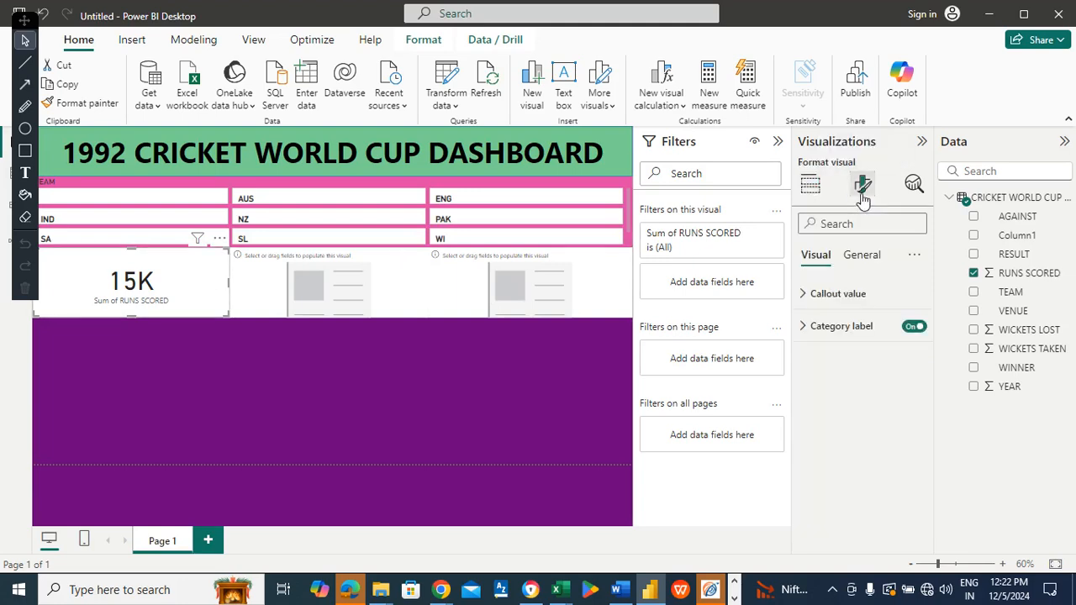
click(869, 258)
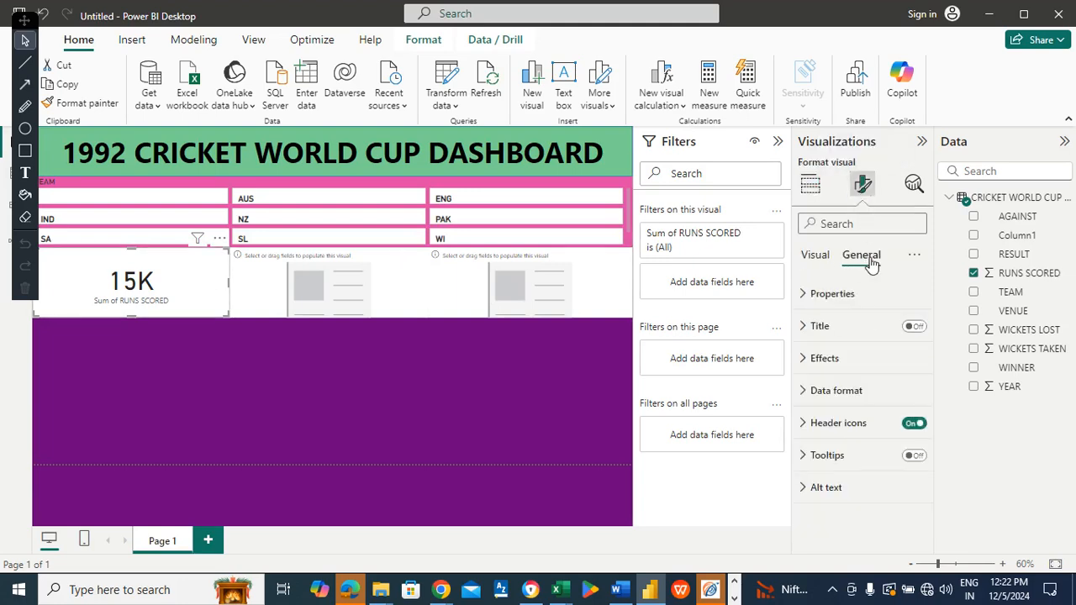
click(832, 358)
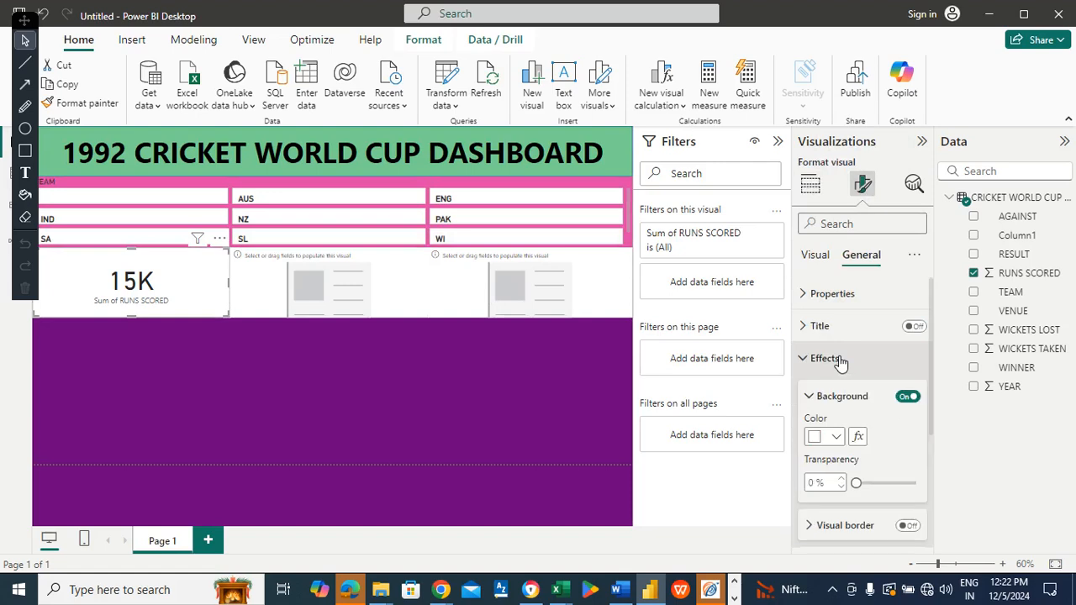
click(834, 437)
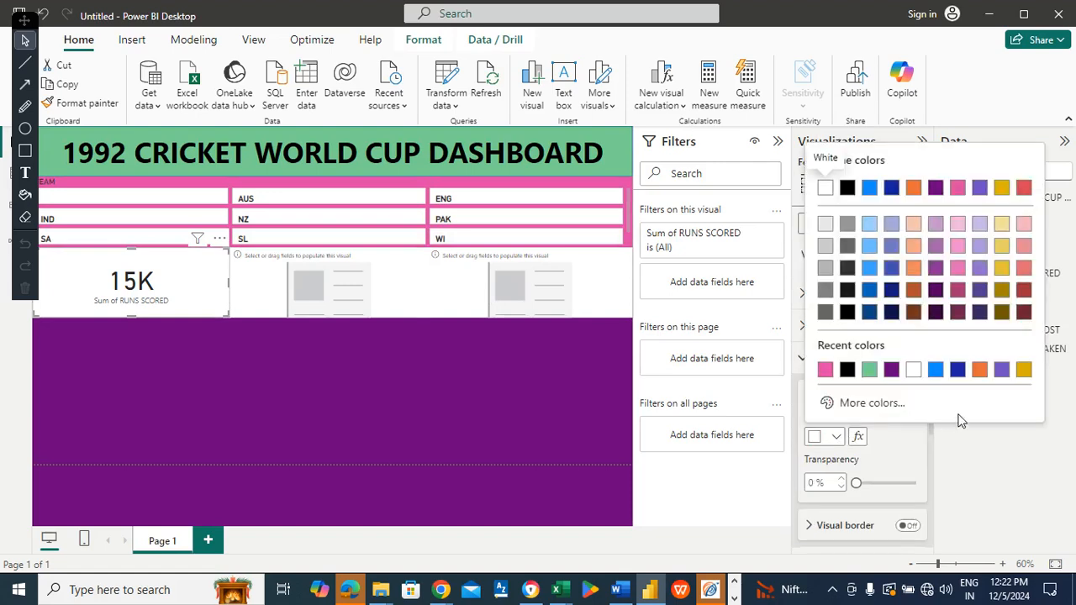
click(981, 370)
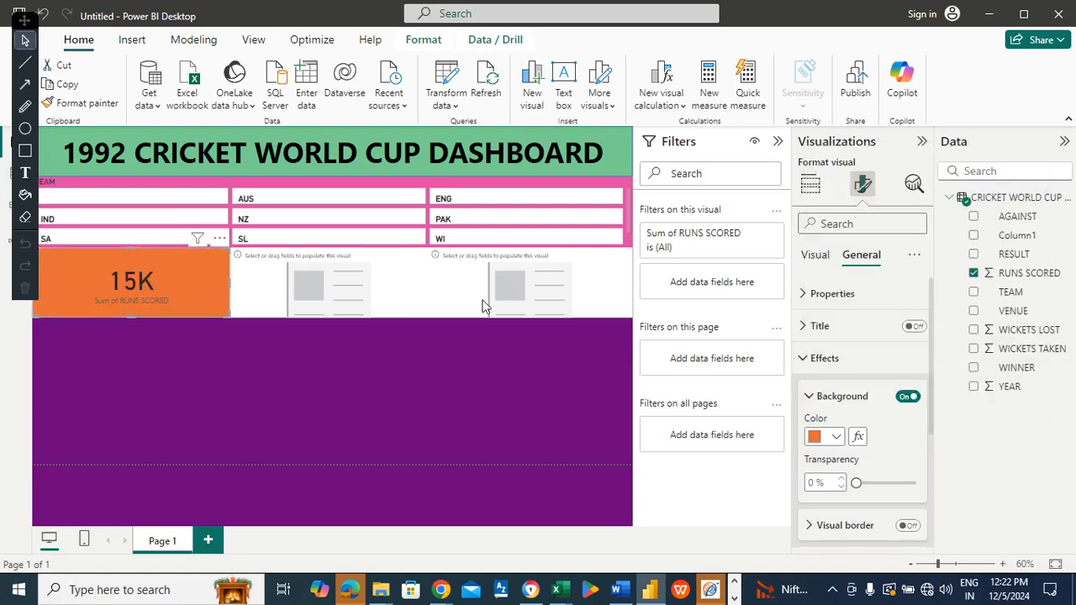
Step: Hide the runs card's category label and give the card the title TOTAL RUNS SCORED
click(815, 255)
click(914, 327)
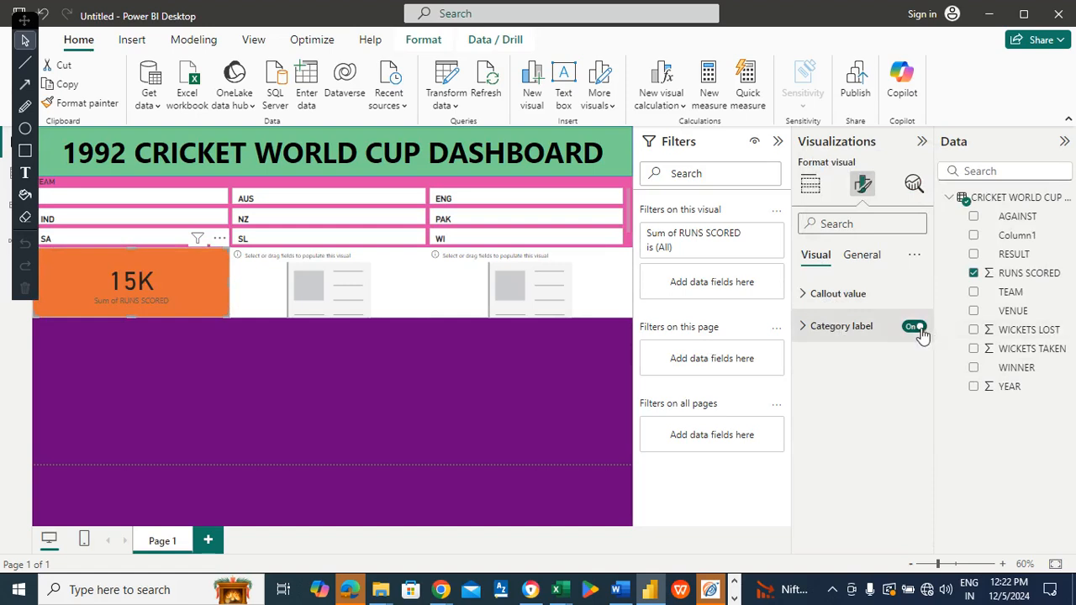
click(870, 257)
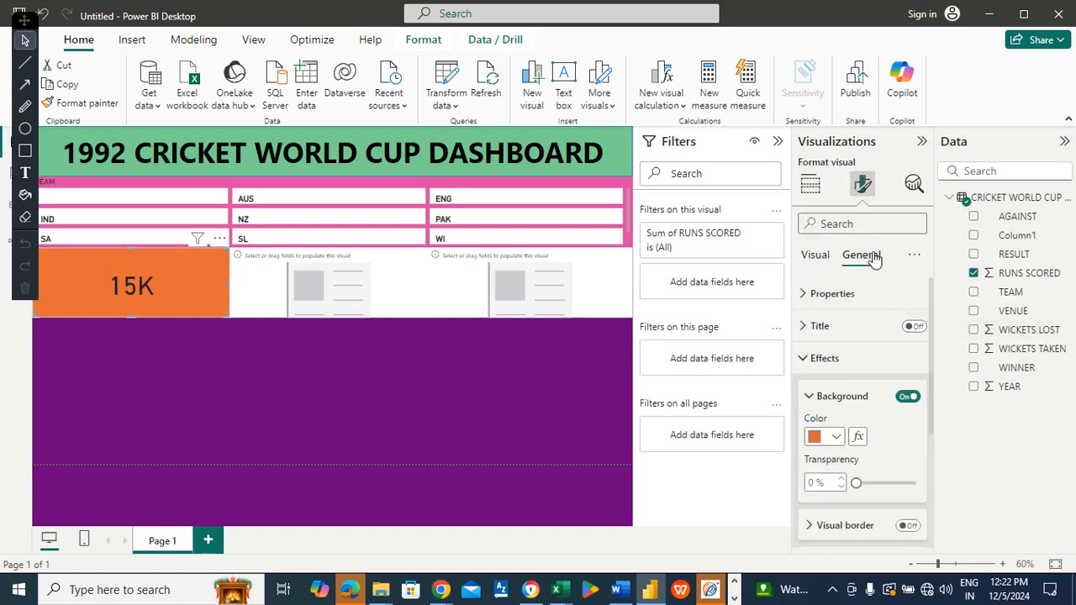
click(850, 327)
click(915, 327)
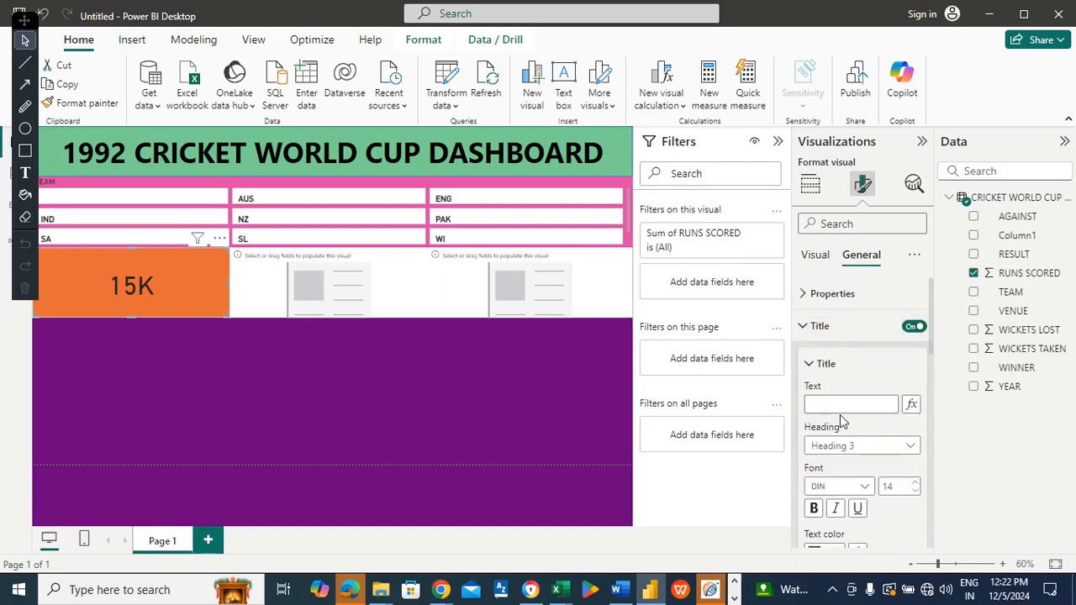
click(833, 406)
text(TOTAL RUNS SCORED)
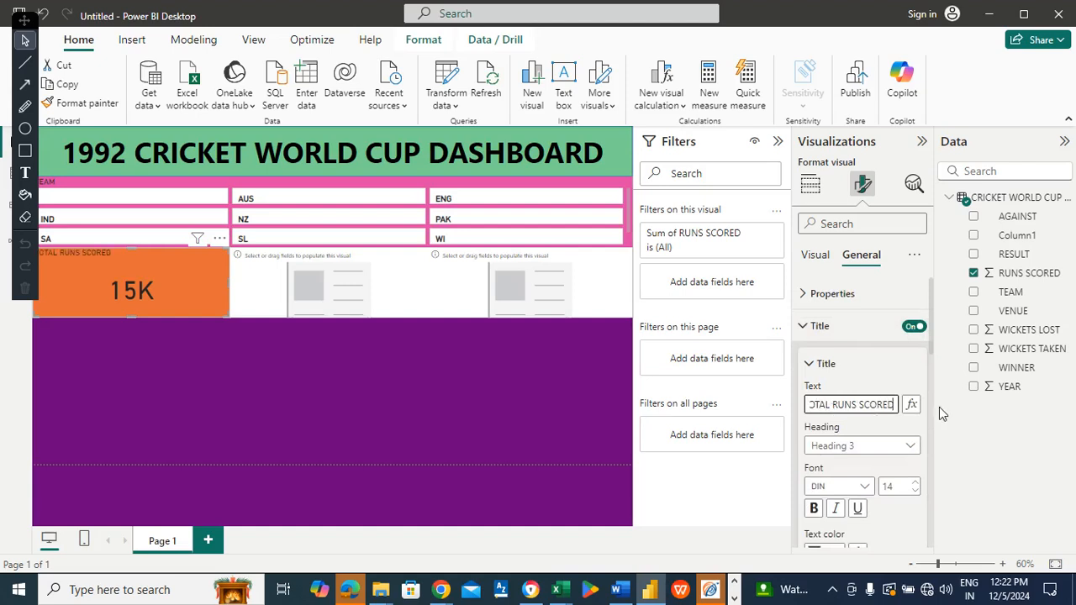
Step: Set the runs card title's font size to 20 and center it horizontally
drag(930, 350, 934, 379)
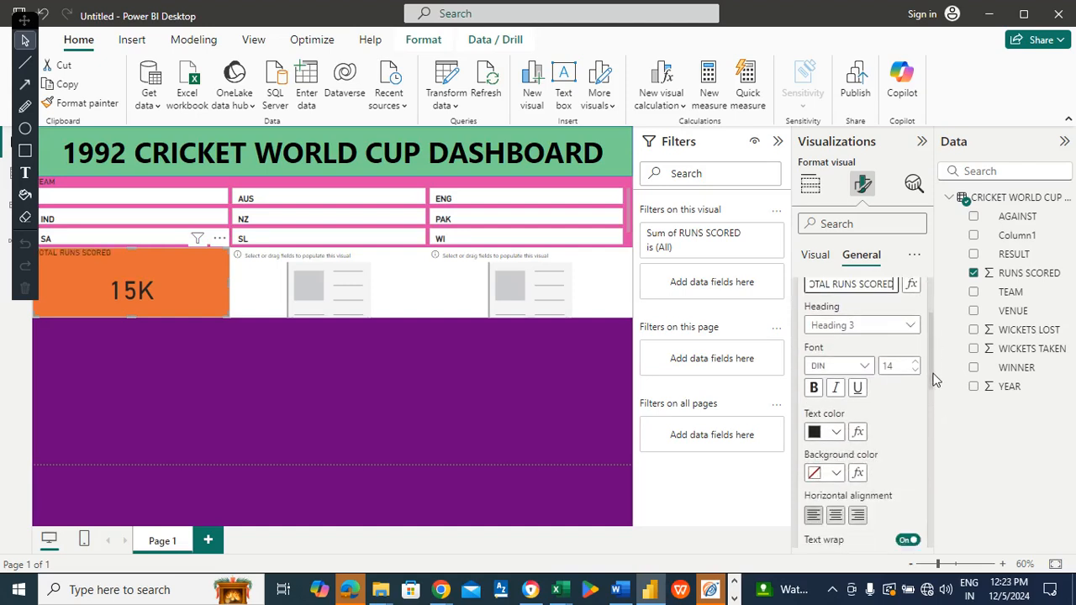
click(901, 365)
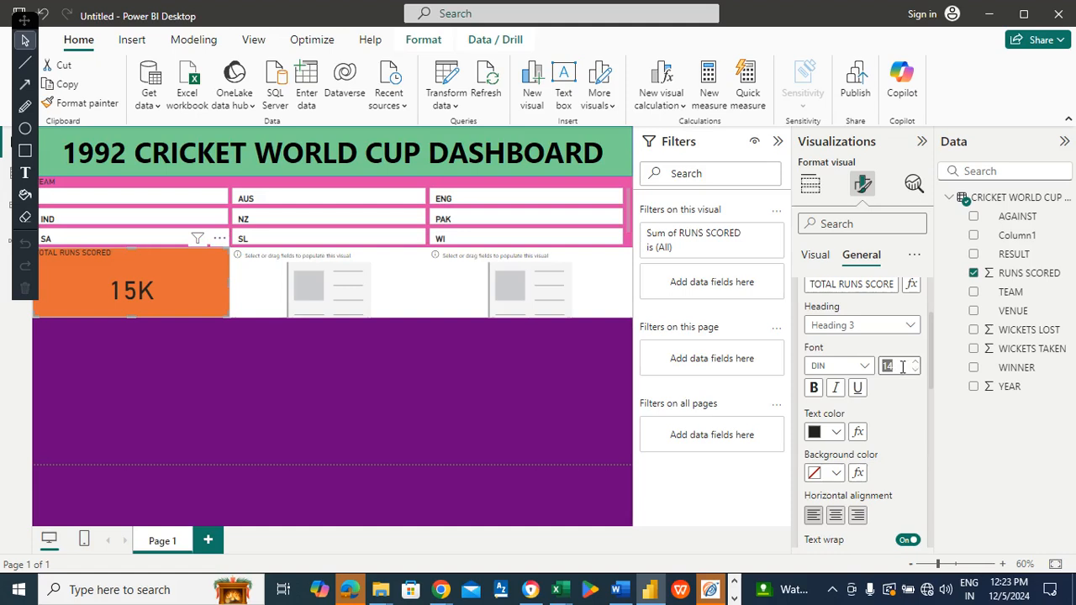
text(20)
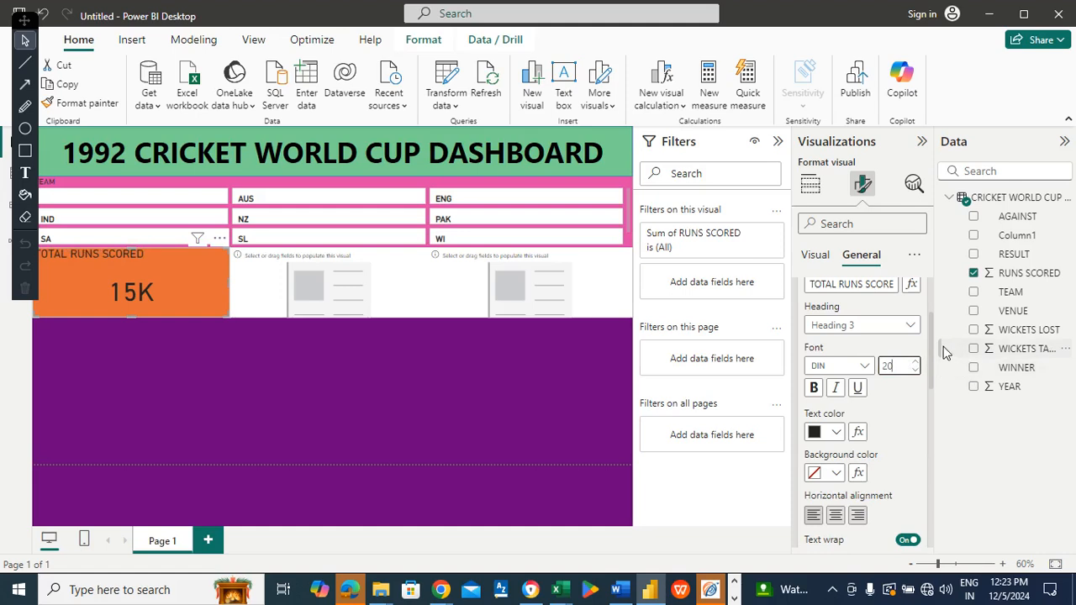
drag(931, 344, 933, 373)
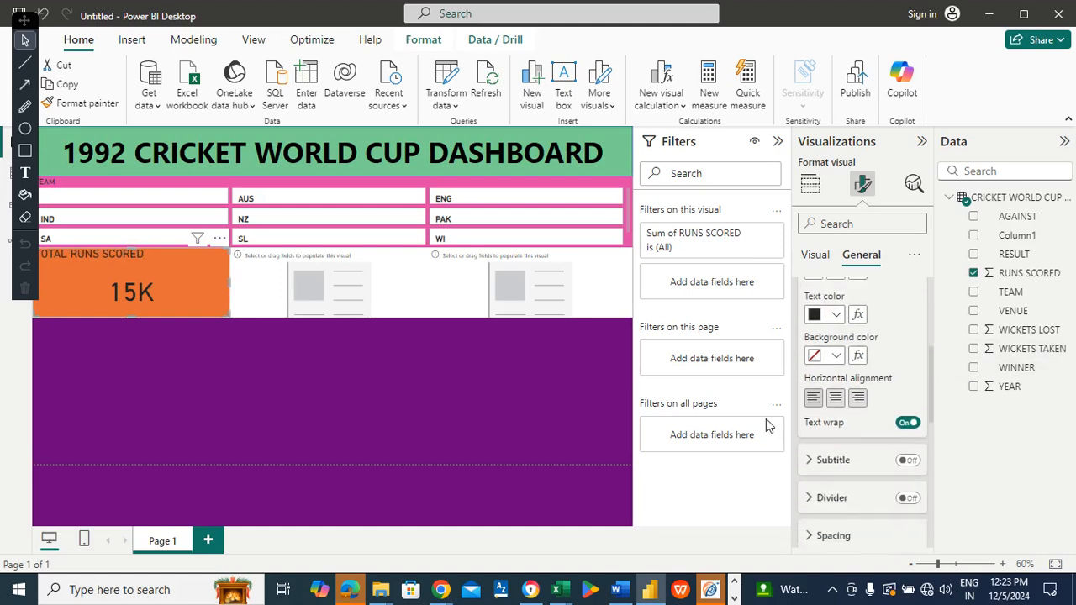
click(836, 400)
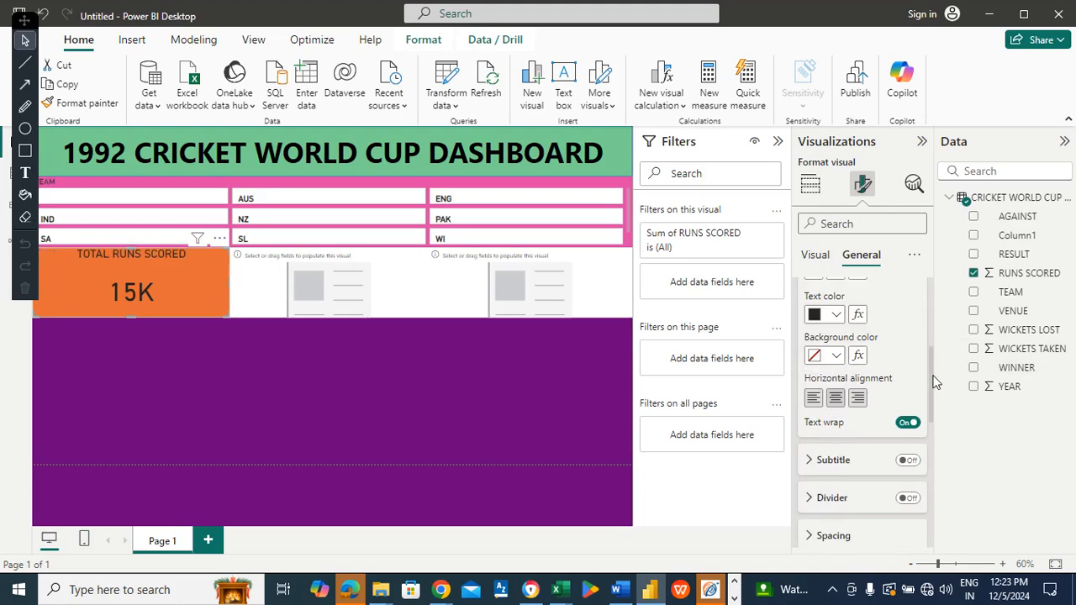
Step: Enlarge the runs card title to font size 25 and make it bold
scroll(933, 349, up, 3)
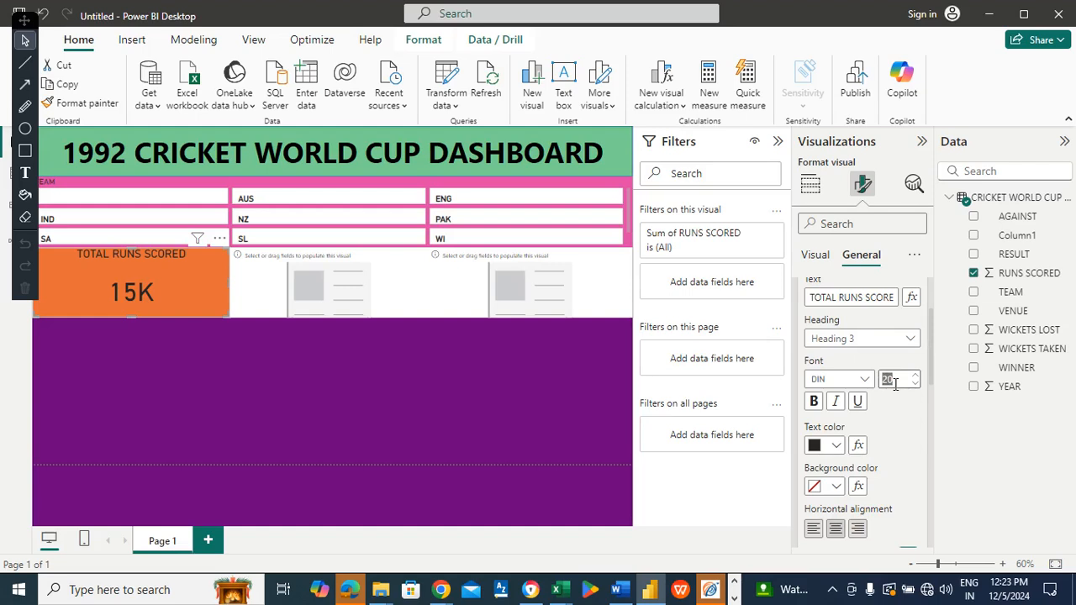
text(24)
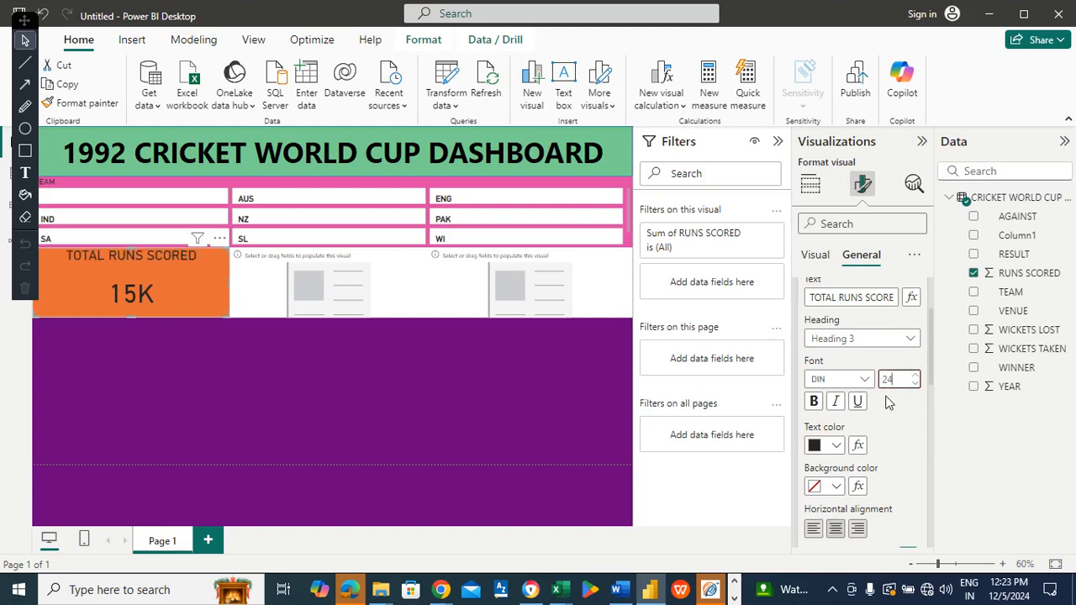
click(898, 380)
key(BackSpace)
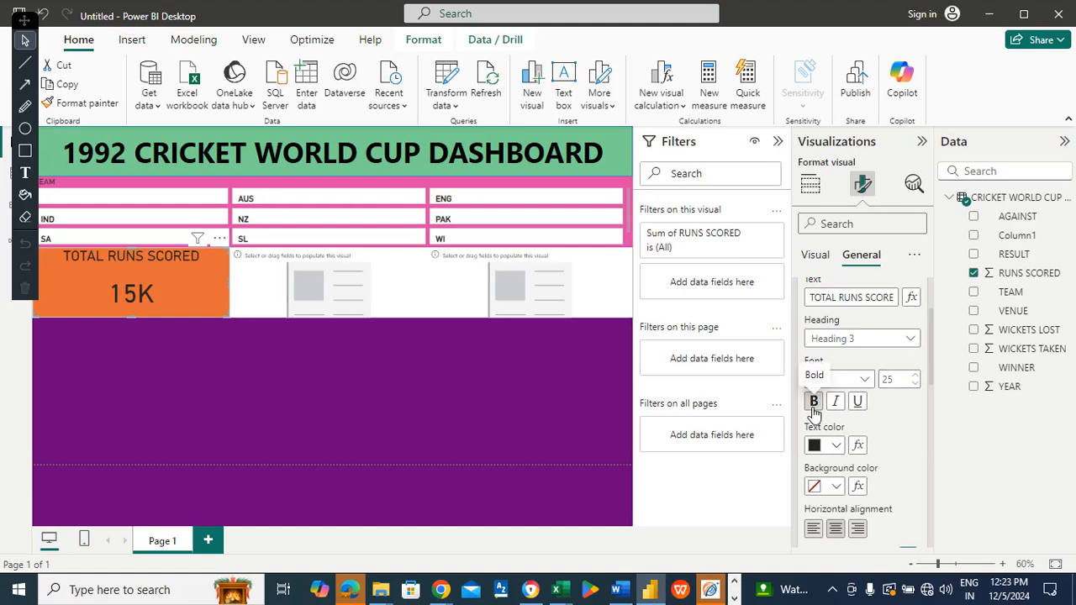
click(814, 406)
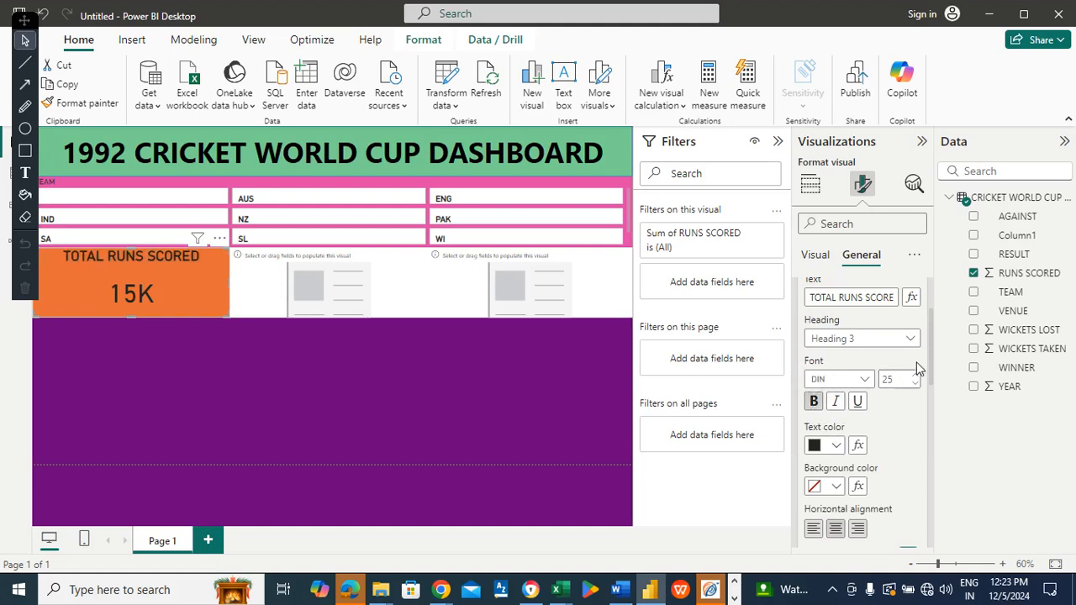
Step: Set the font size of the runs card's callout value to 60
drag(931, 344, 931, 376)
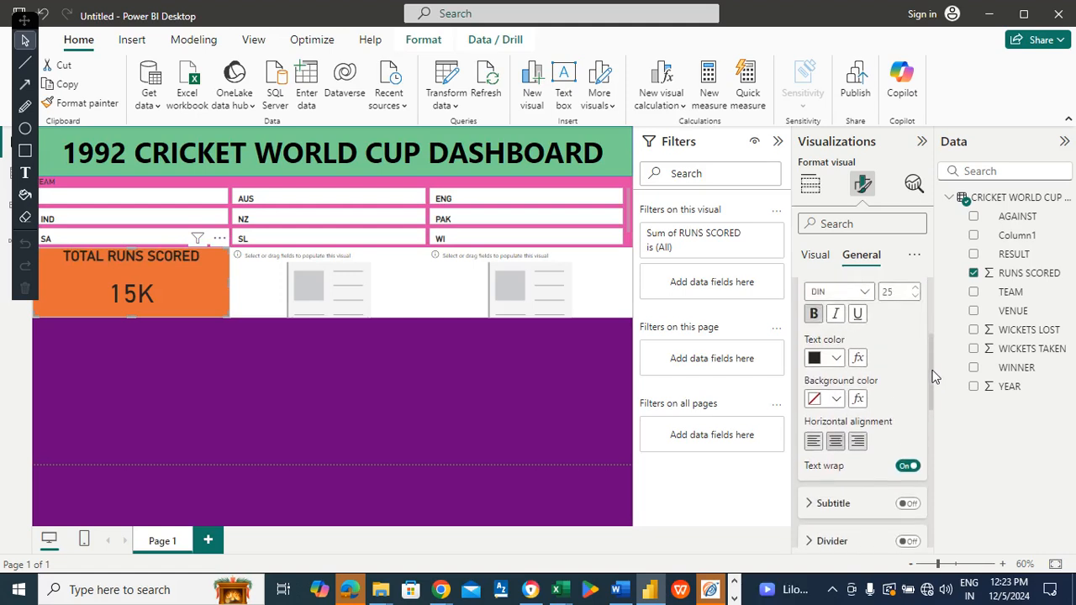
mouse_move(931, 376)
mouse_down()
mouse_move(930, 326)
mouse_move(927, 370)
mouse_up()
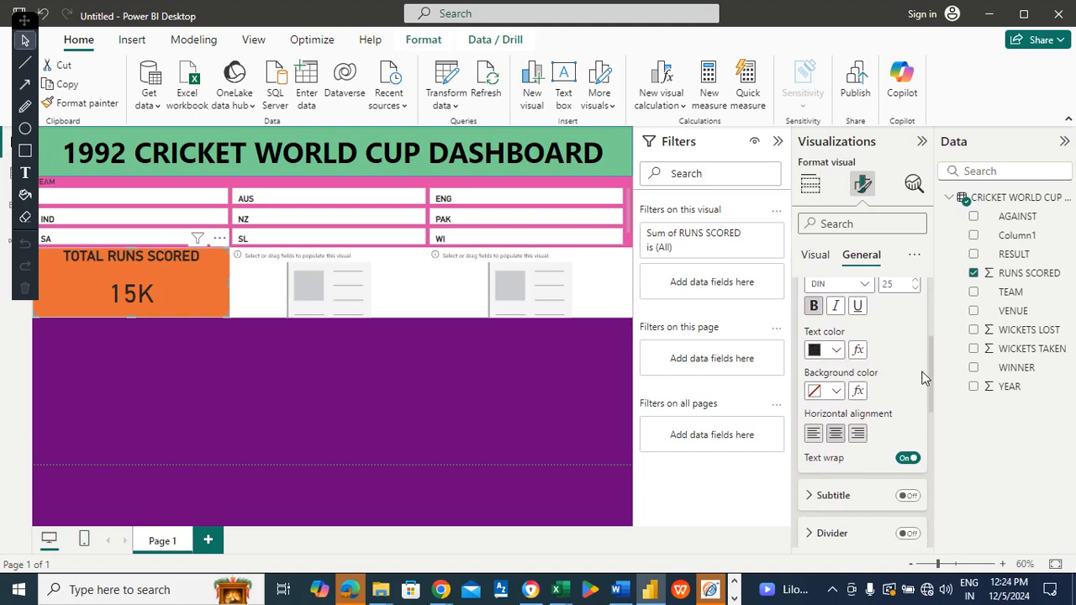
click(814, 254)
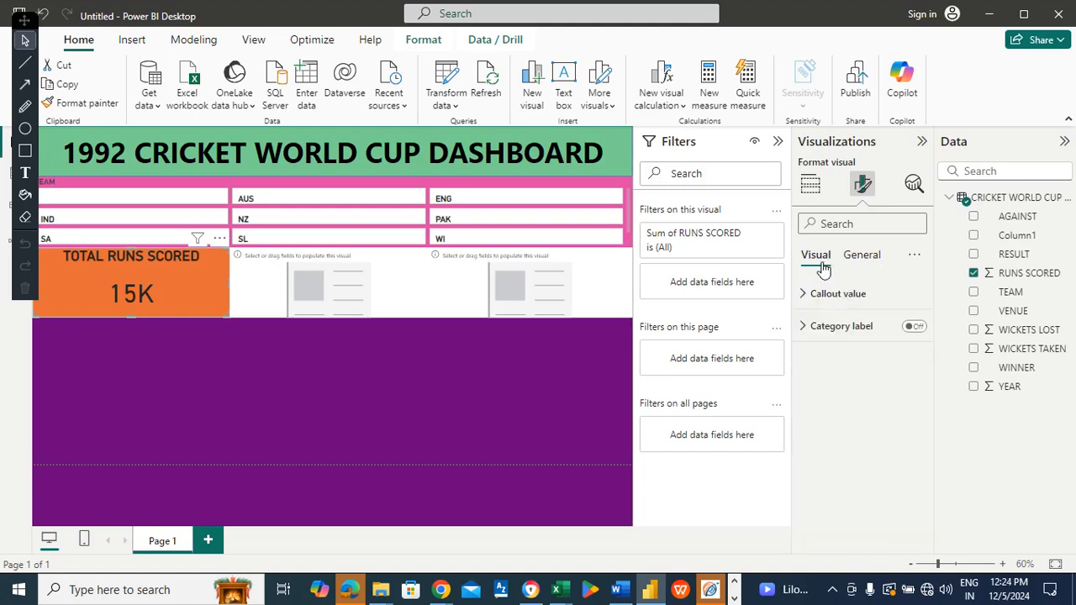
click(828, 326)
click(828, 326)
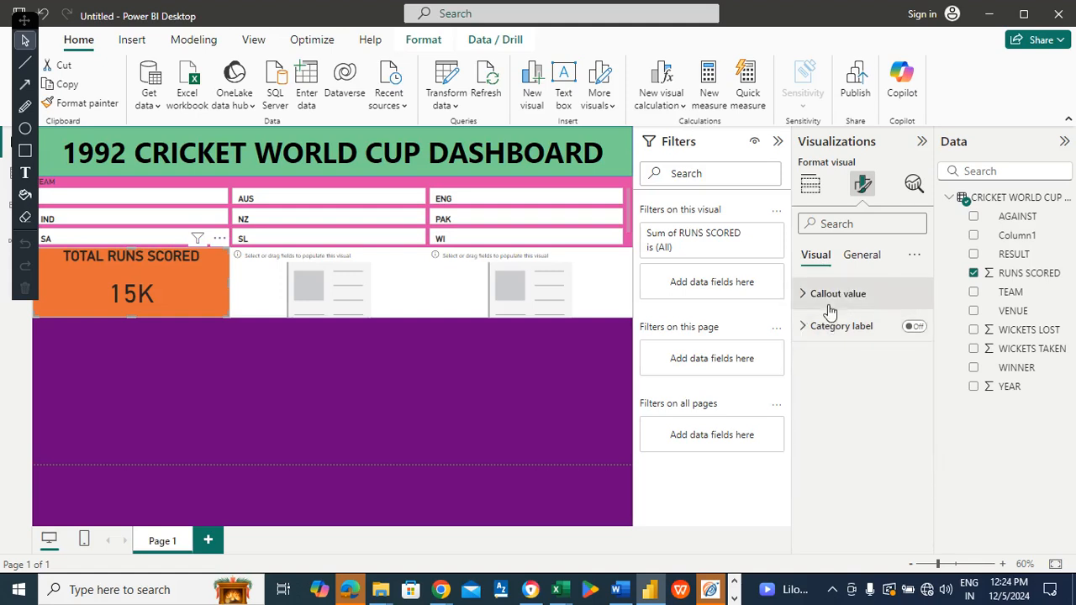
click(819, 293)
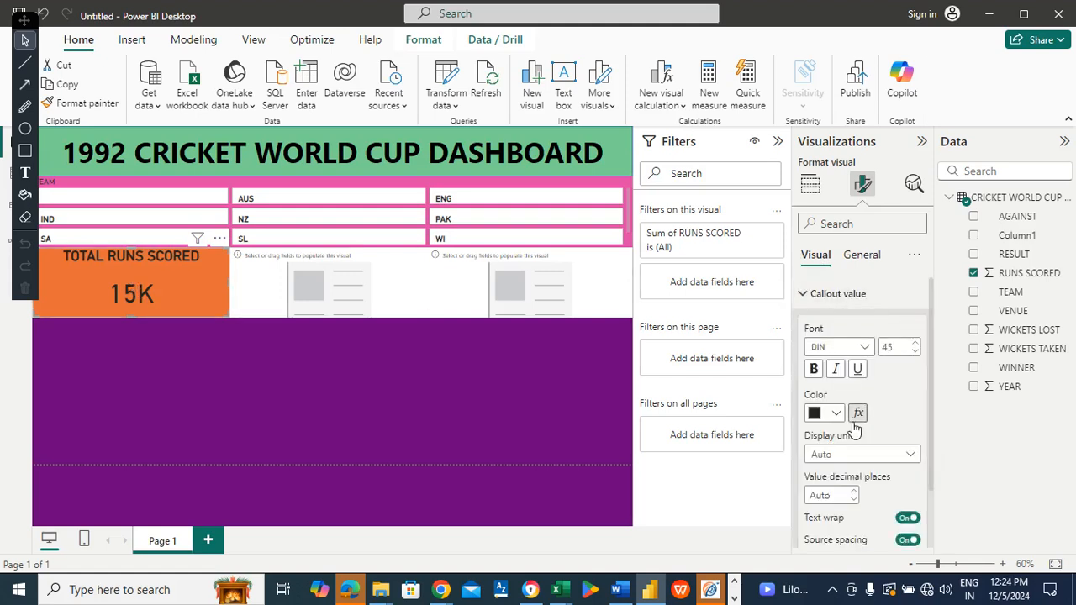
text(60)
key(Return)
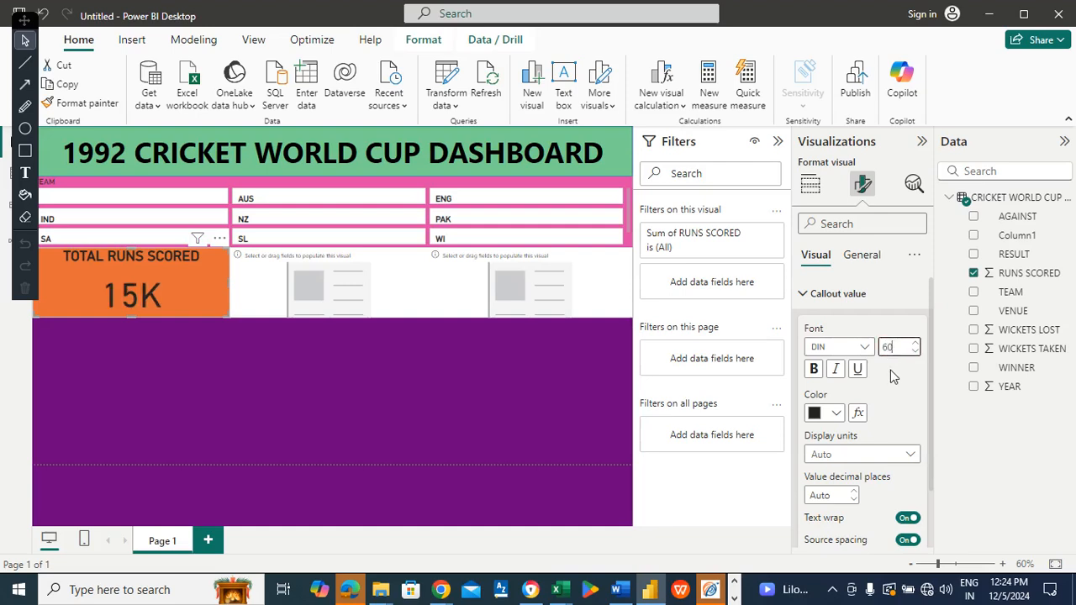
Step: Show the sum of WICKETS LOST in the middle card of the row
click(341, 277)
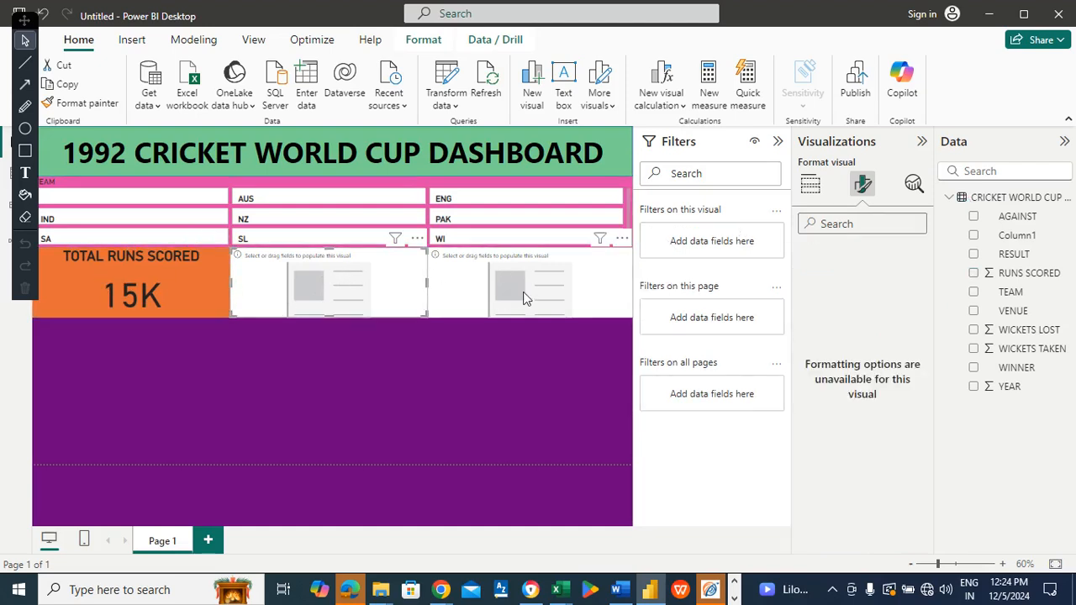
click(355, 296)
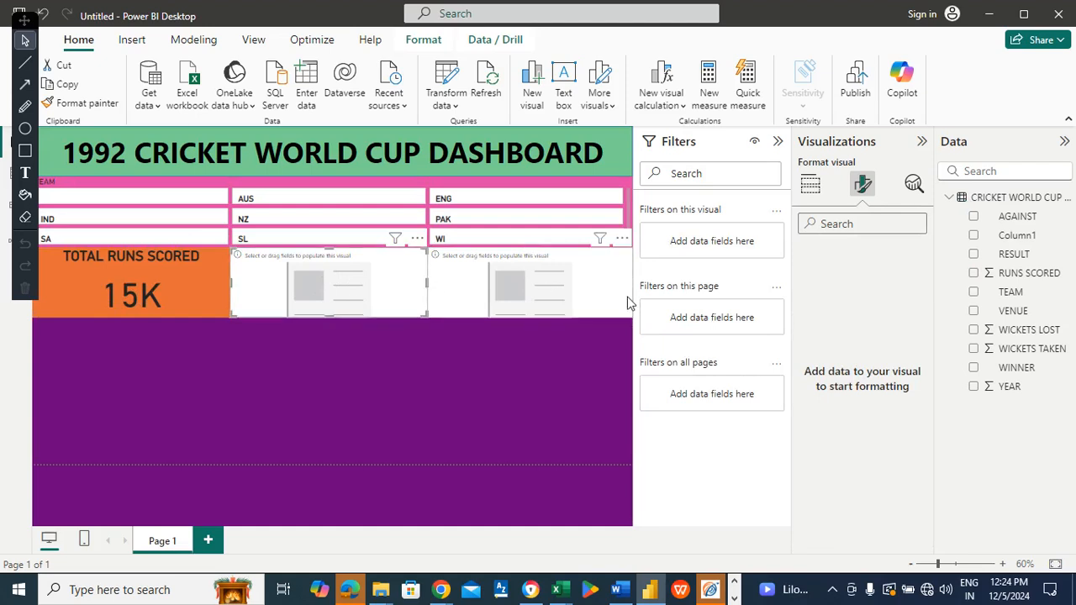
click(810, 184)
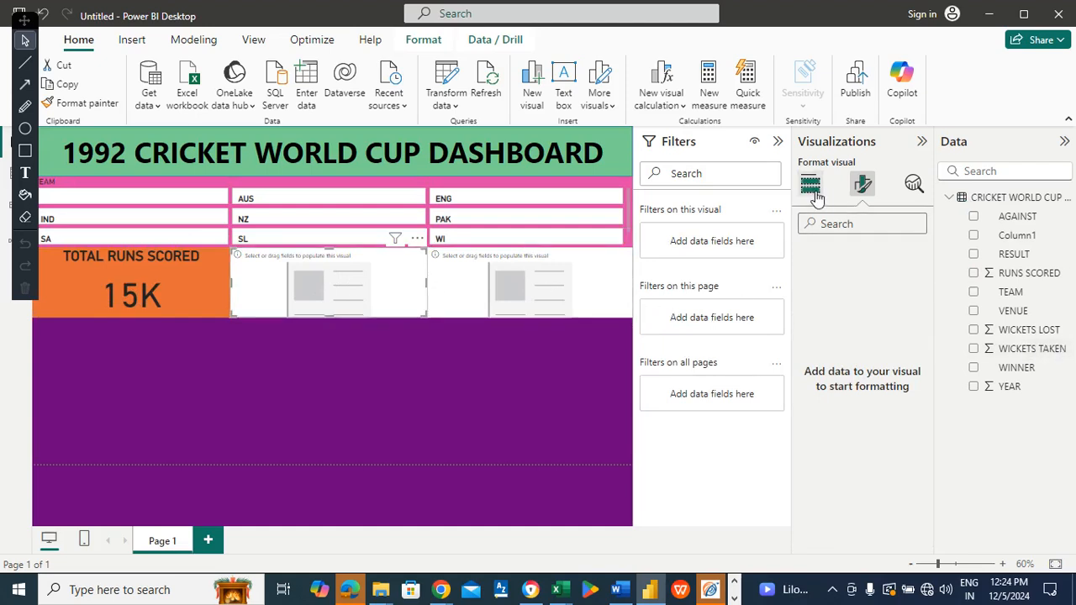
drag(1036, 338, 893, 426)
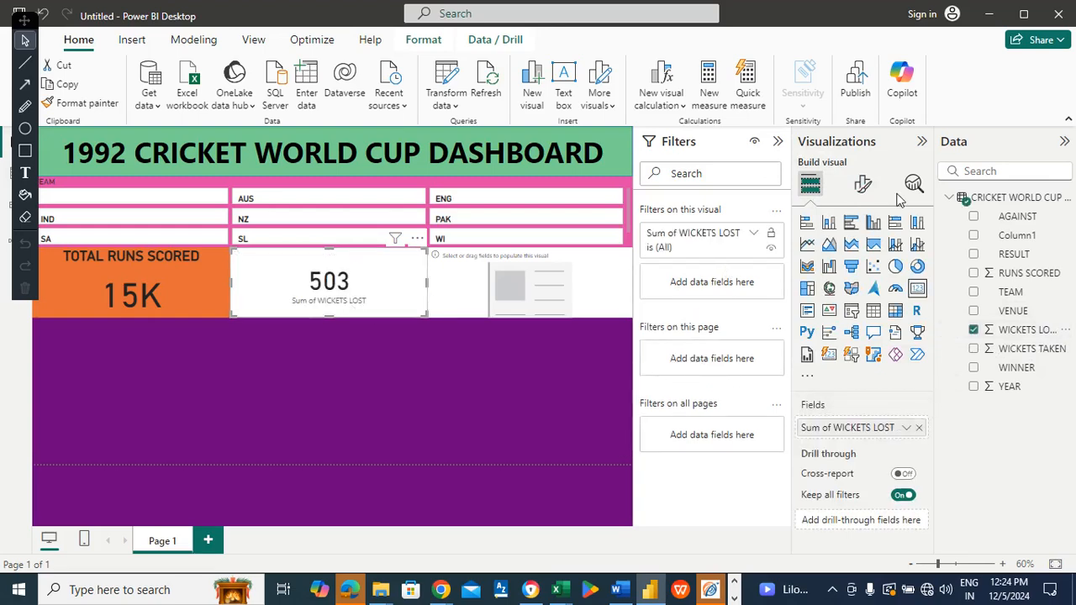
Step: Set the wickets lost card's background color to dark blue and turn off its category label
click(862, 185)
click(867, 262)
click(824, 357)
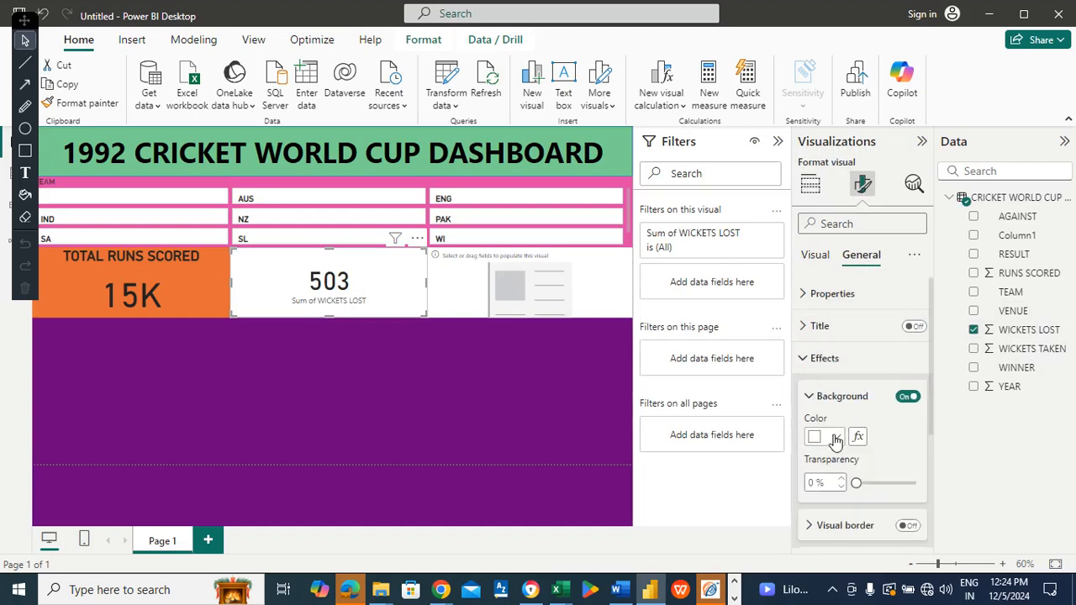
click(837, 367)
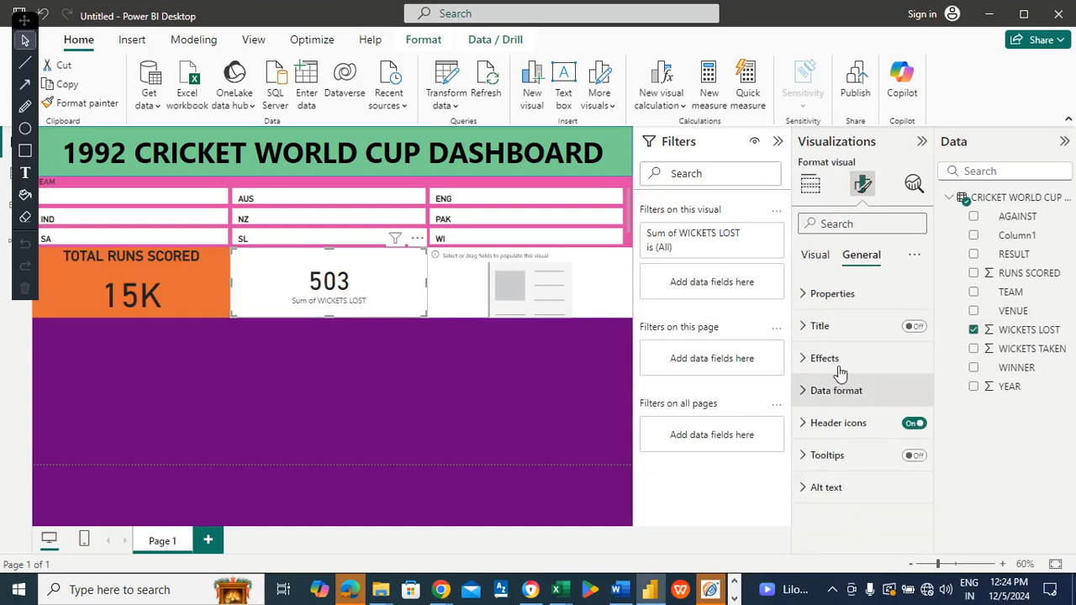
click(827, 357)
click(836, 438)
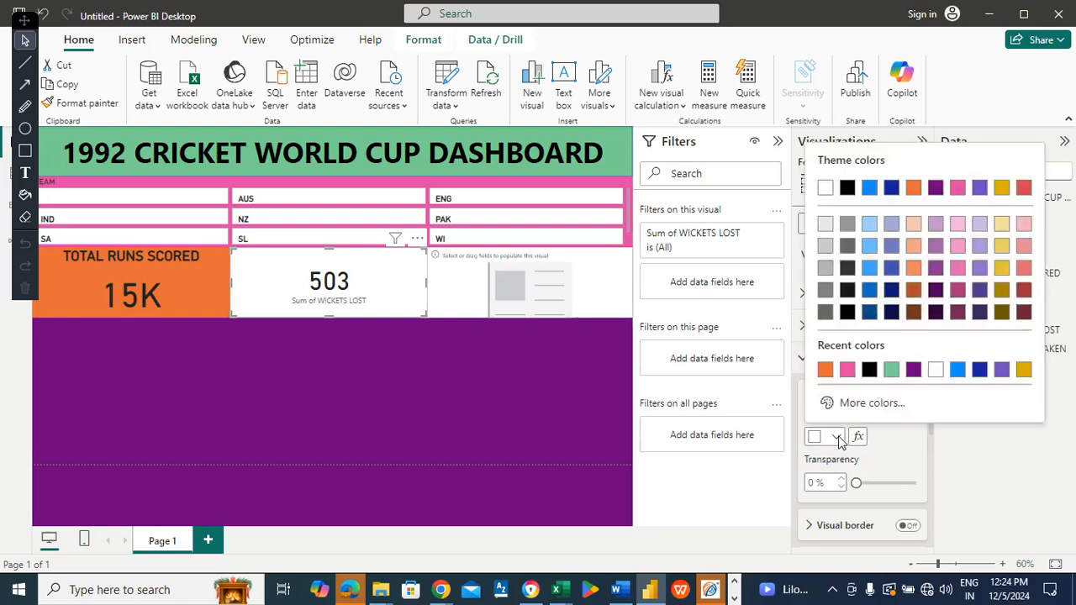
click(980, 370)
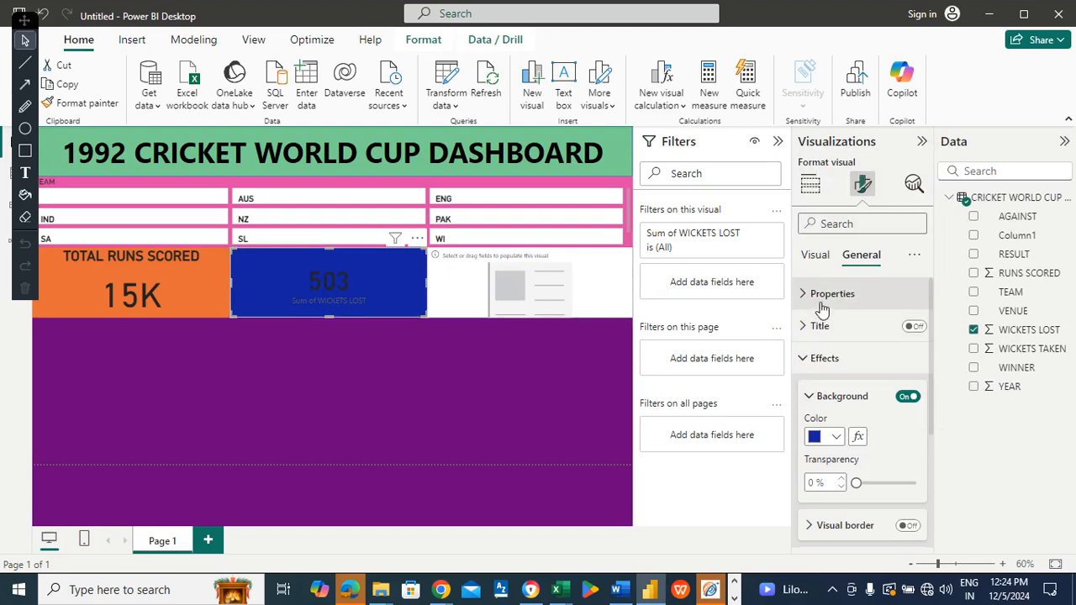
click(816, 255)
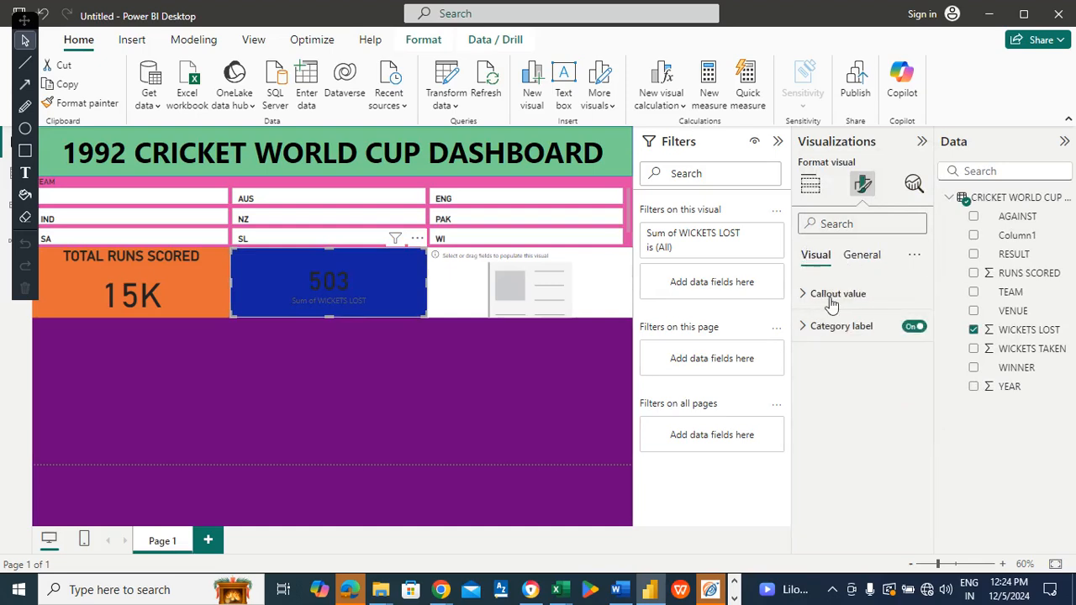
click(909, 328)
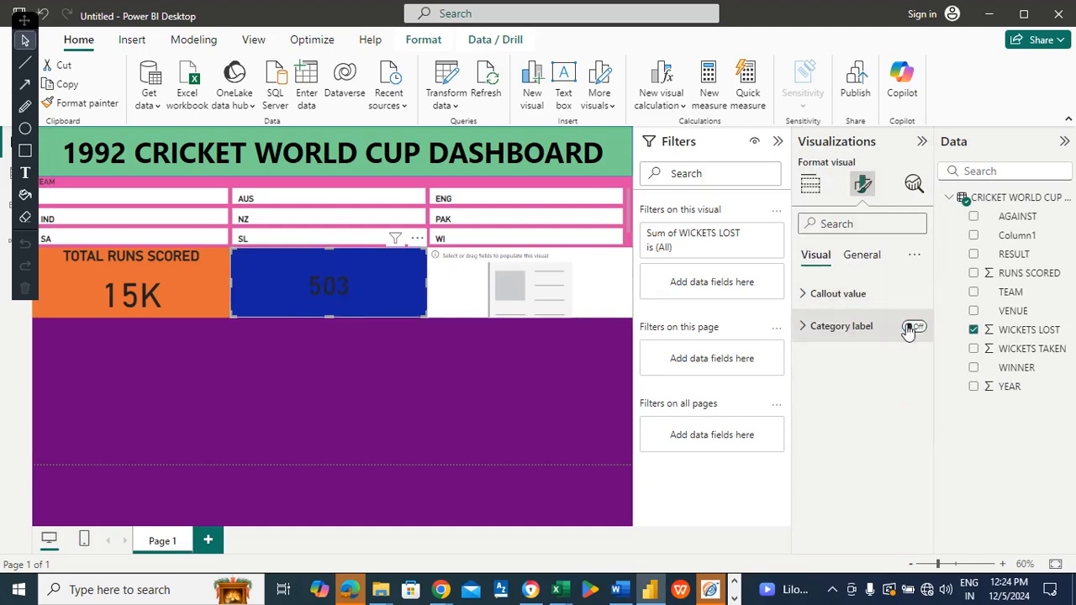
Step: Give the wickets lost card the title TOTAL WICKETS LOST in white text
click(862, 256)
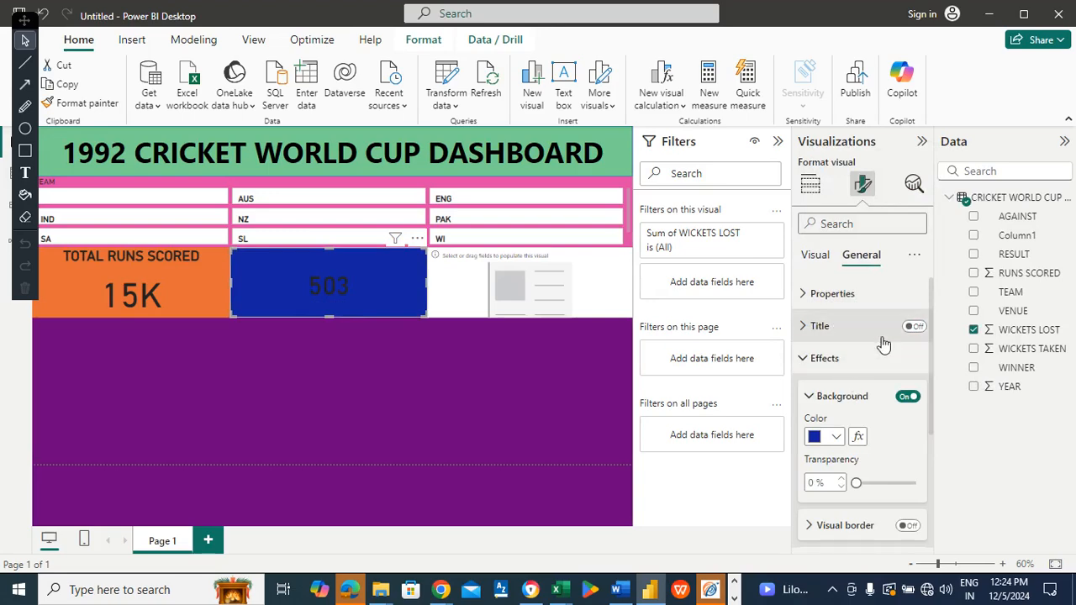
click(912, 327)
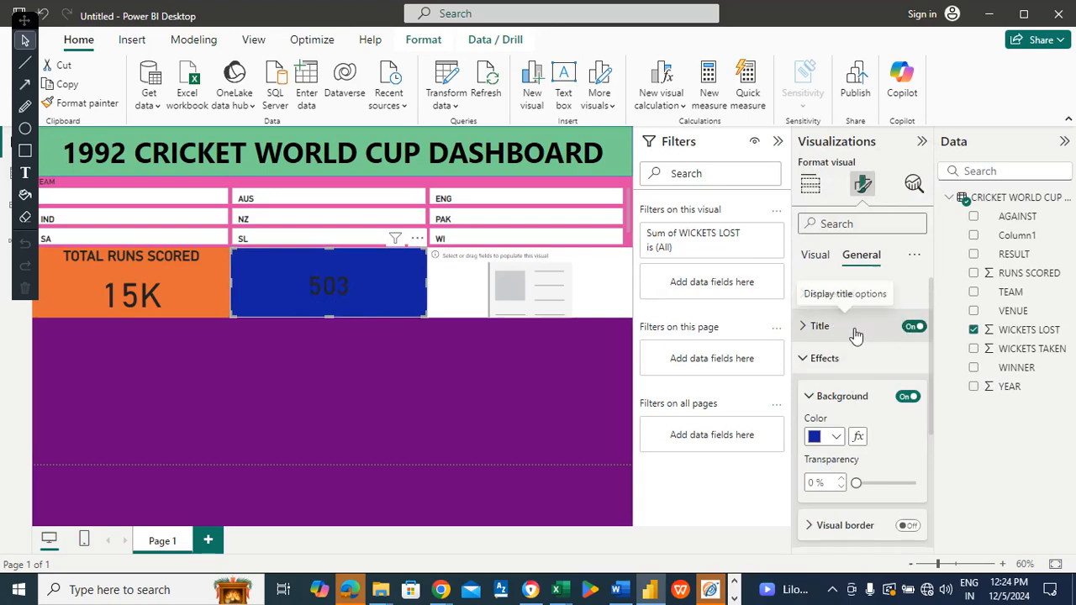
click(855, 335)
click(831, 405)
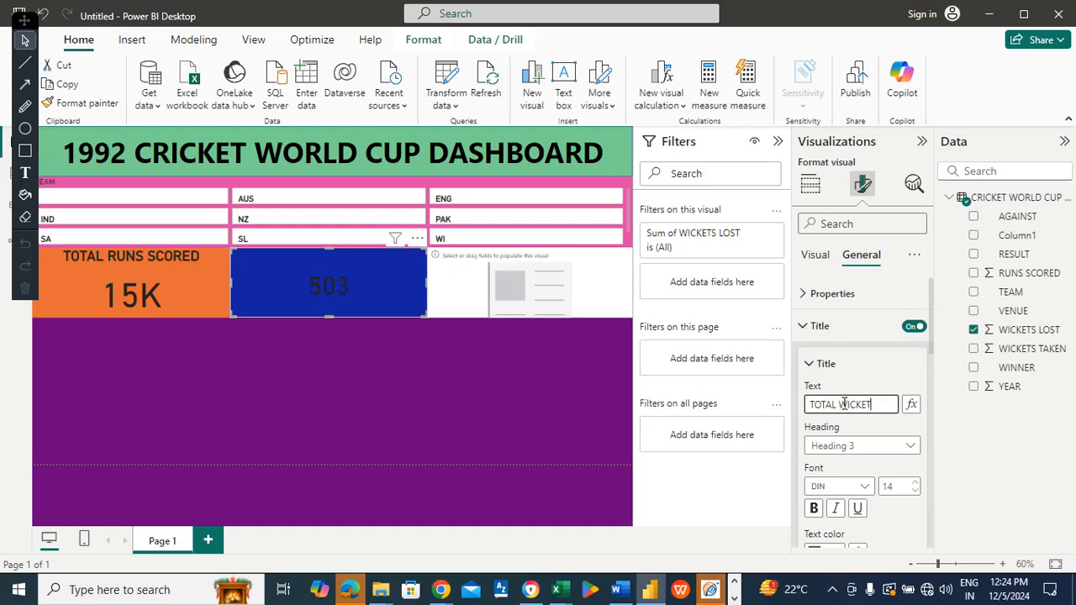
text(TOTAL WICKETS LOST)
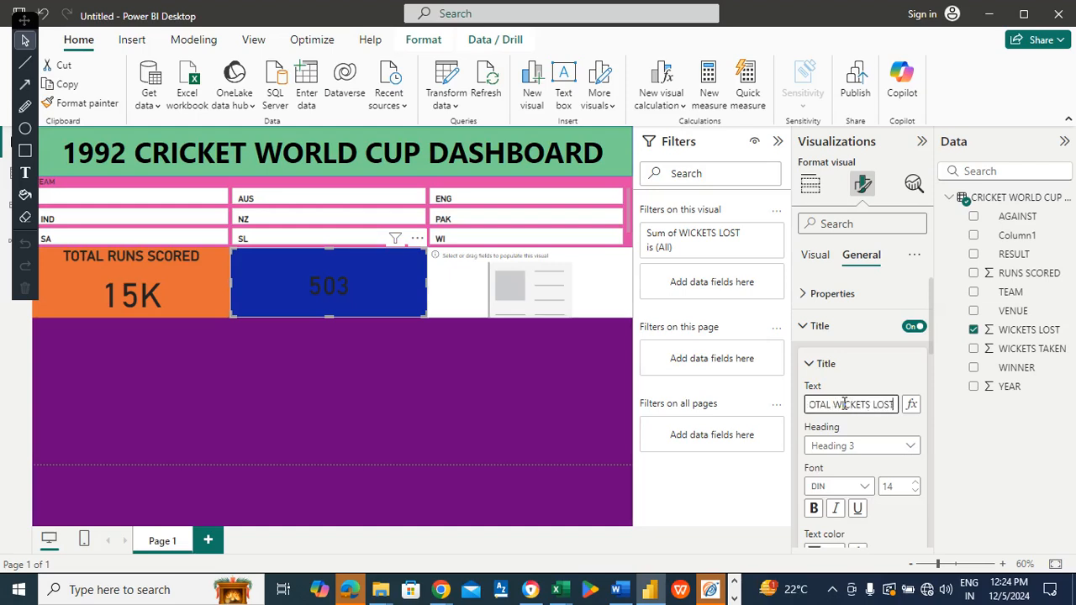
scroll(929, 336, down, 3)
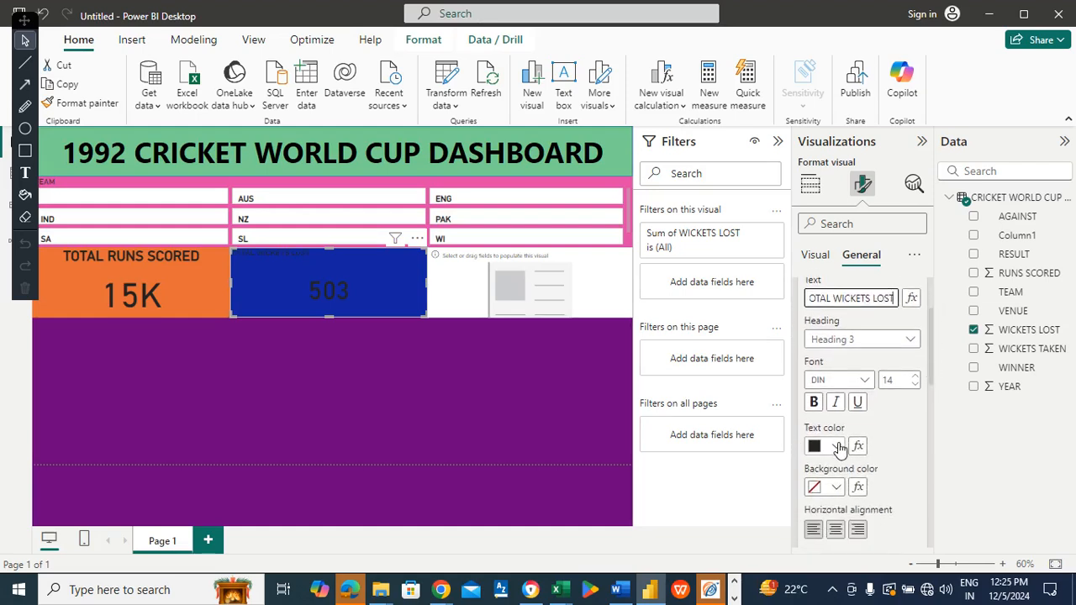
click(835, 447)
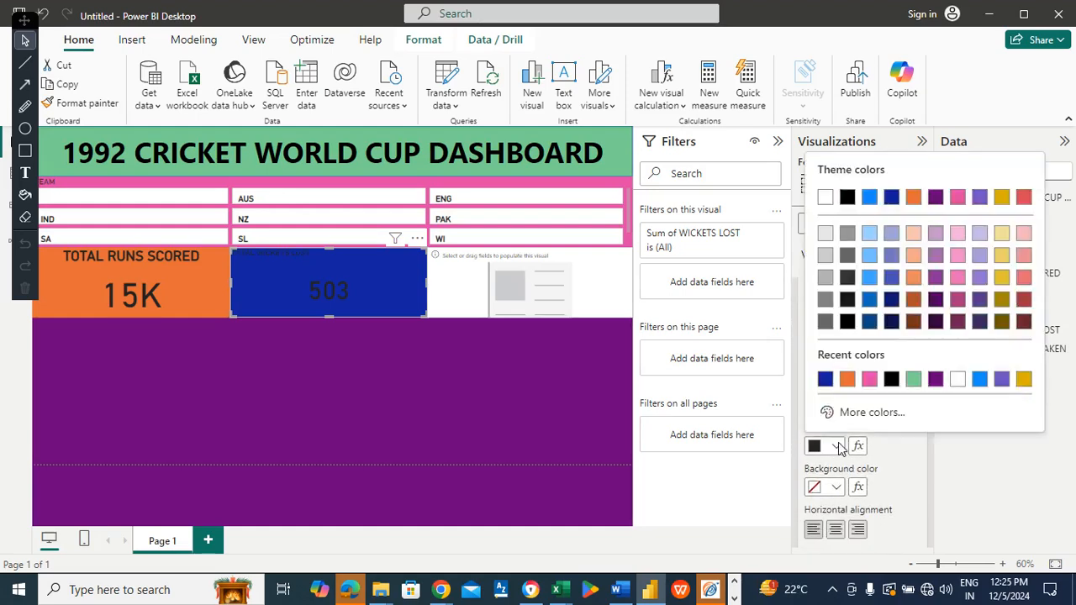
click(957, 382)
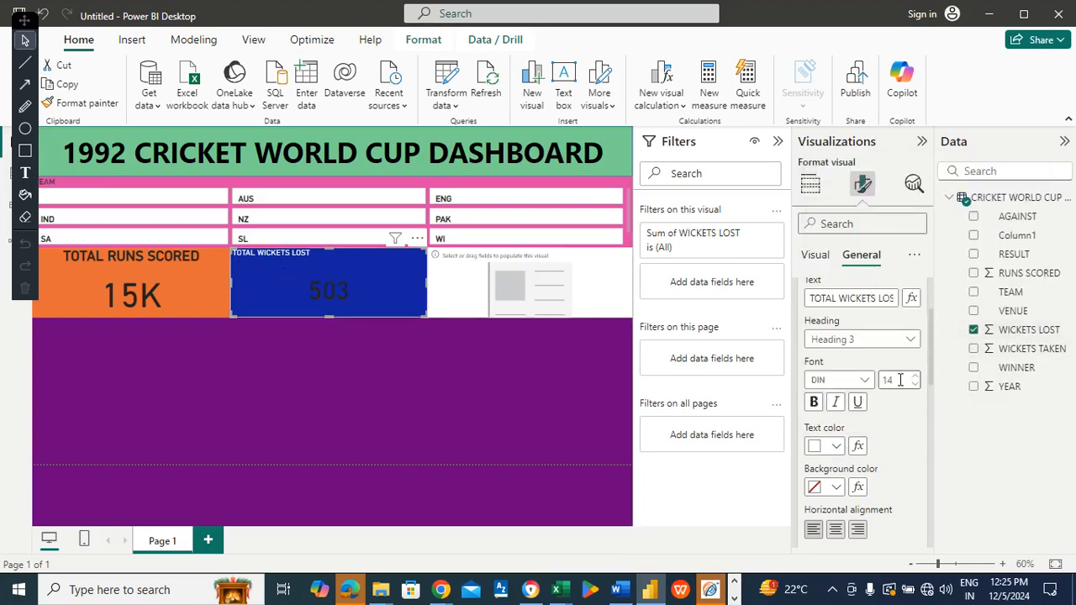
Step: Set the wickets lost card title to font size 25, centered horizontally and bold
text(2)
drag(931, 340, 931, 350)
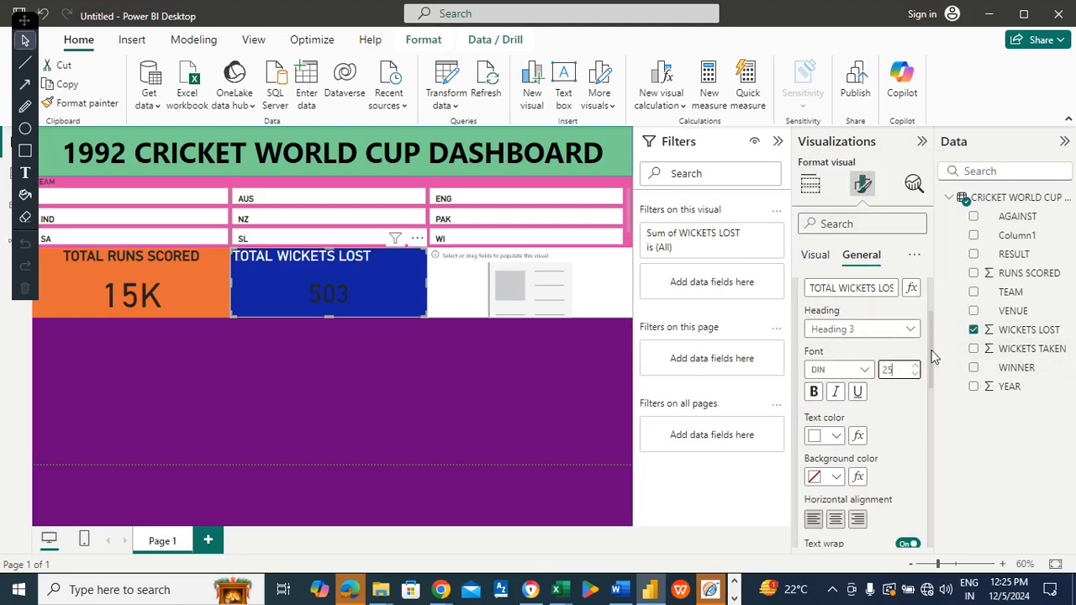
scroll(907, 378, down, 2)
click(835, 414)
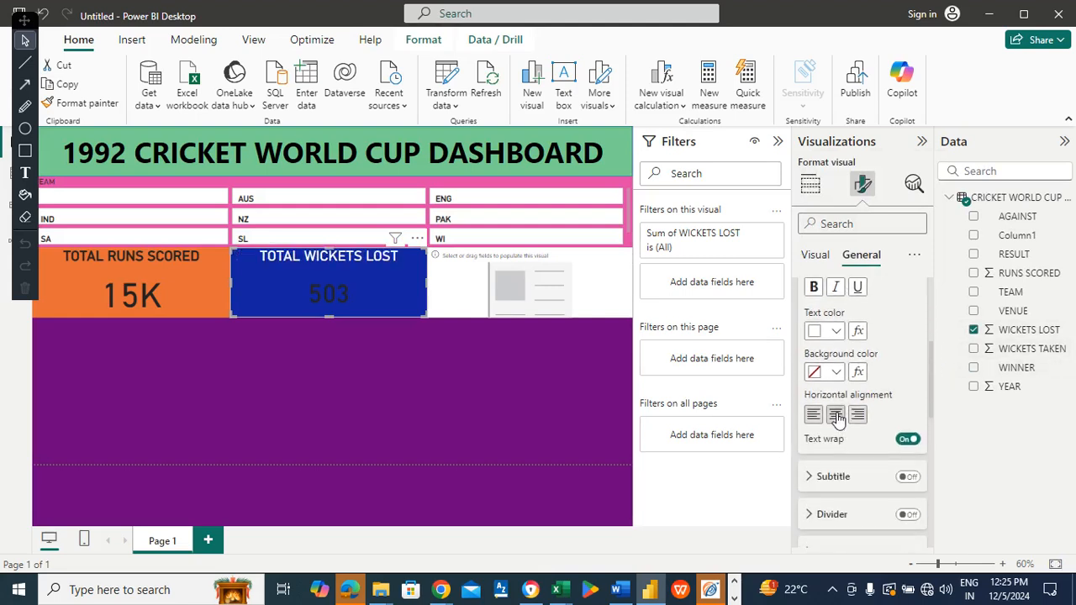
click(813, 290)
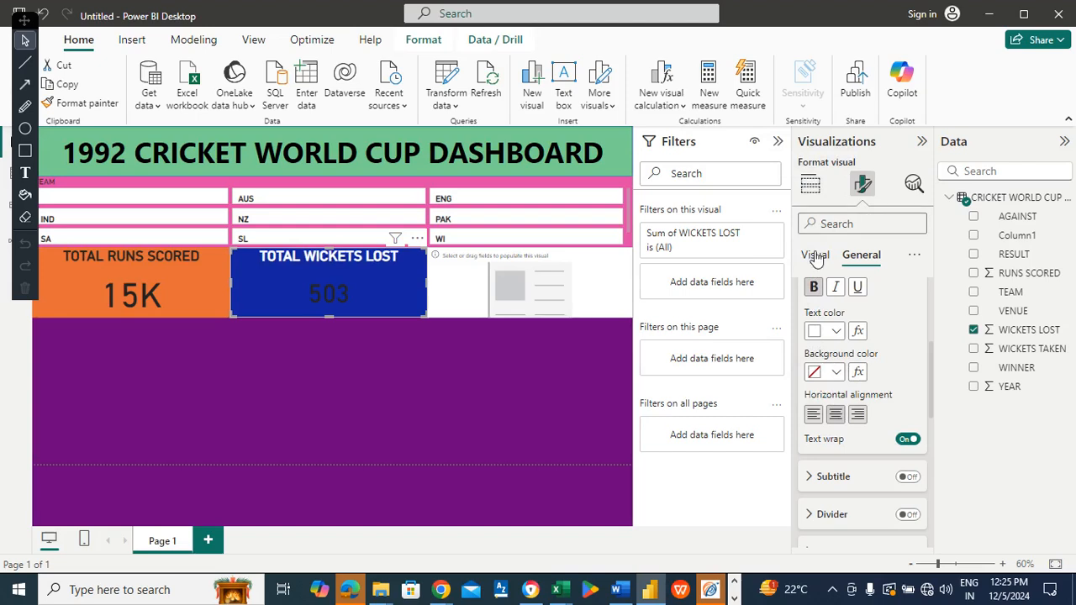
Step: Format the wickets lost card's callout value as font size 60, white and bold
click(815, 257)
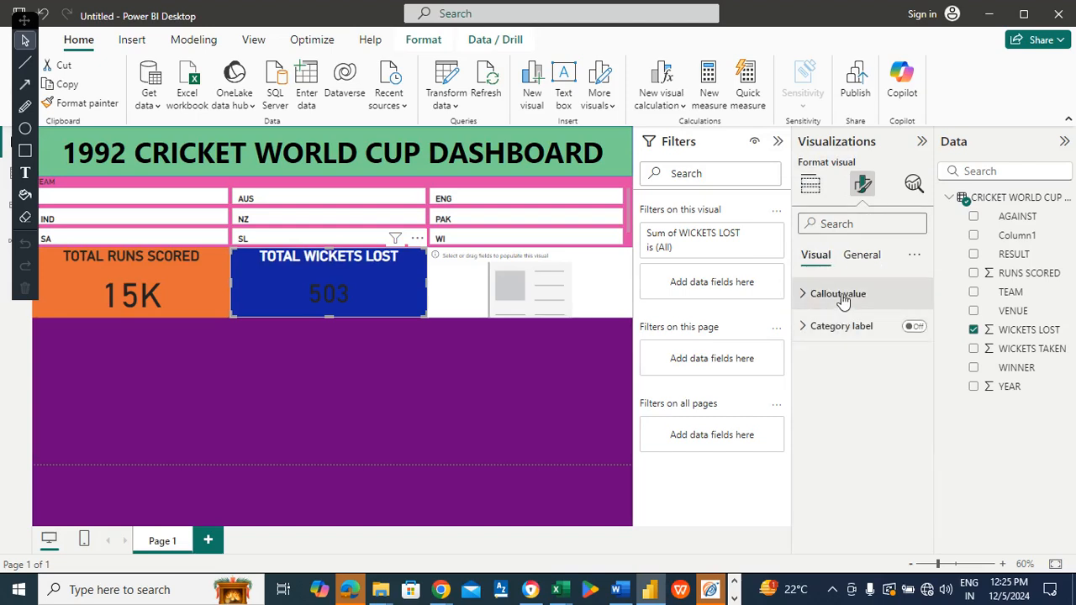
click(835, 293)
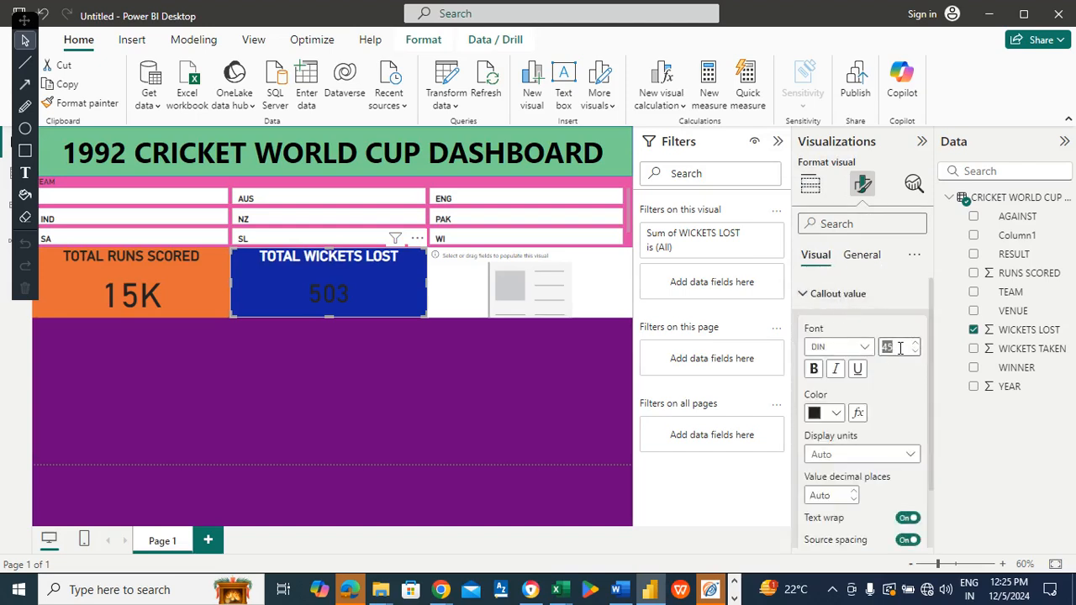
text(60)
click(837, 414)
click(823, 345)
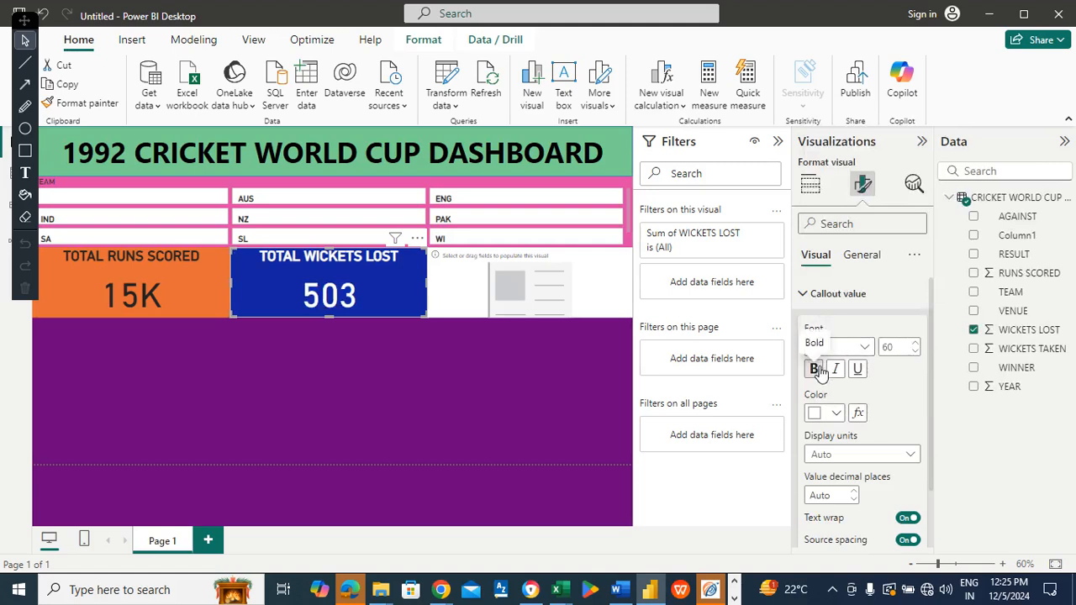
click(816, 369)
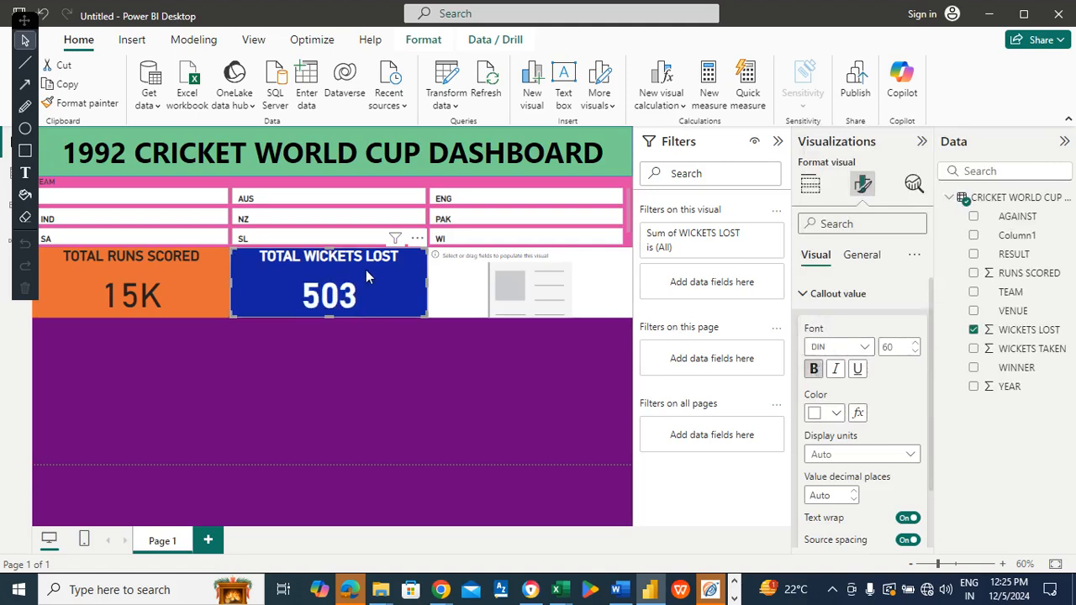
Step: Set the title font size to 27 on both the wickets lost card and the runs card
click(862, 256)
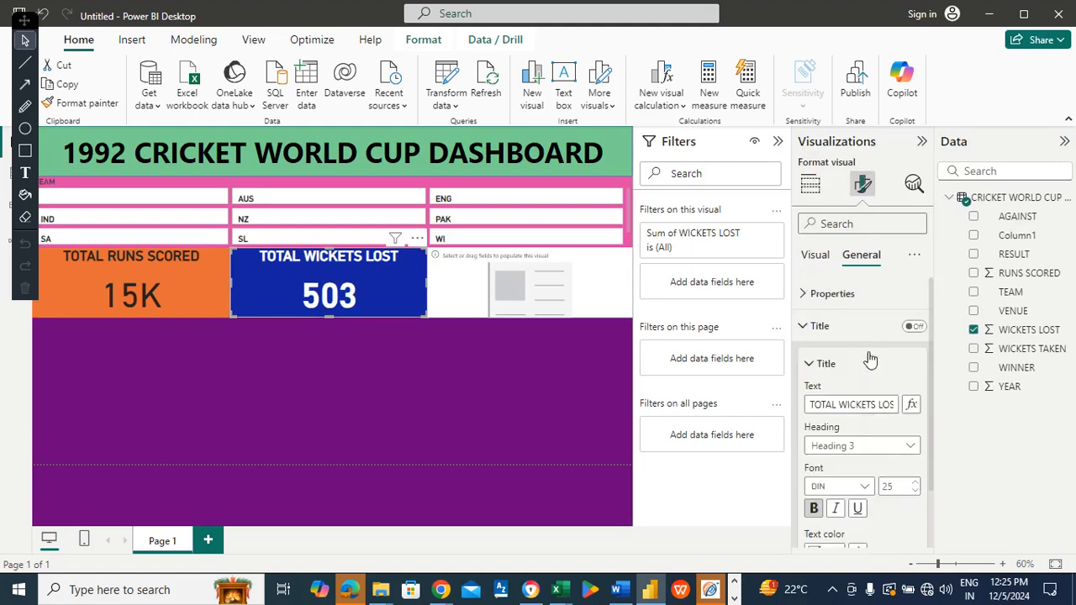
click(854, 340)
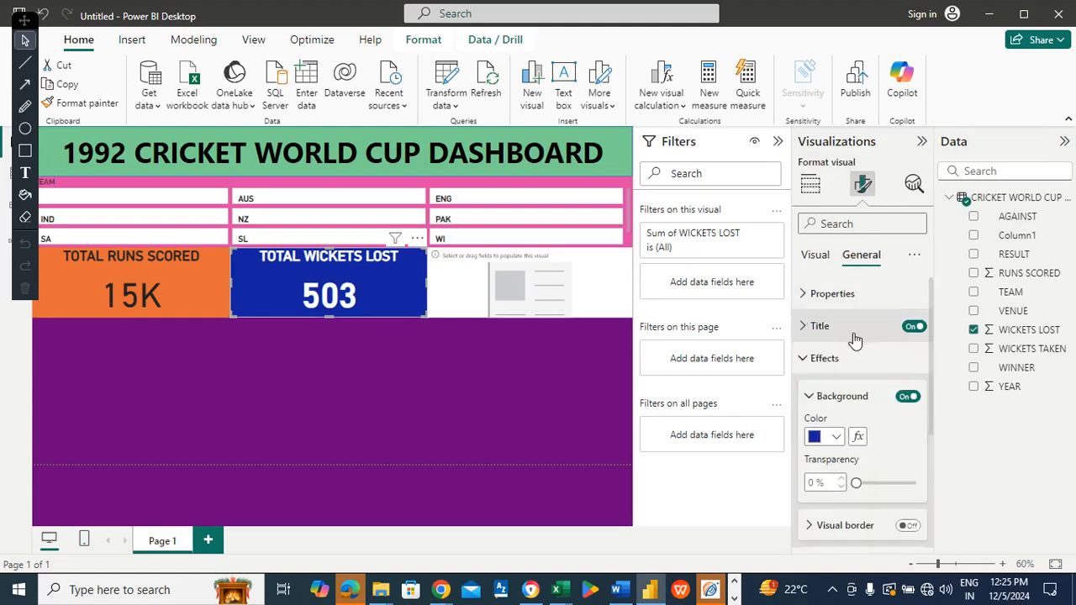
click(853, 339)
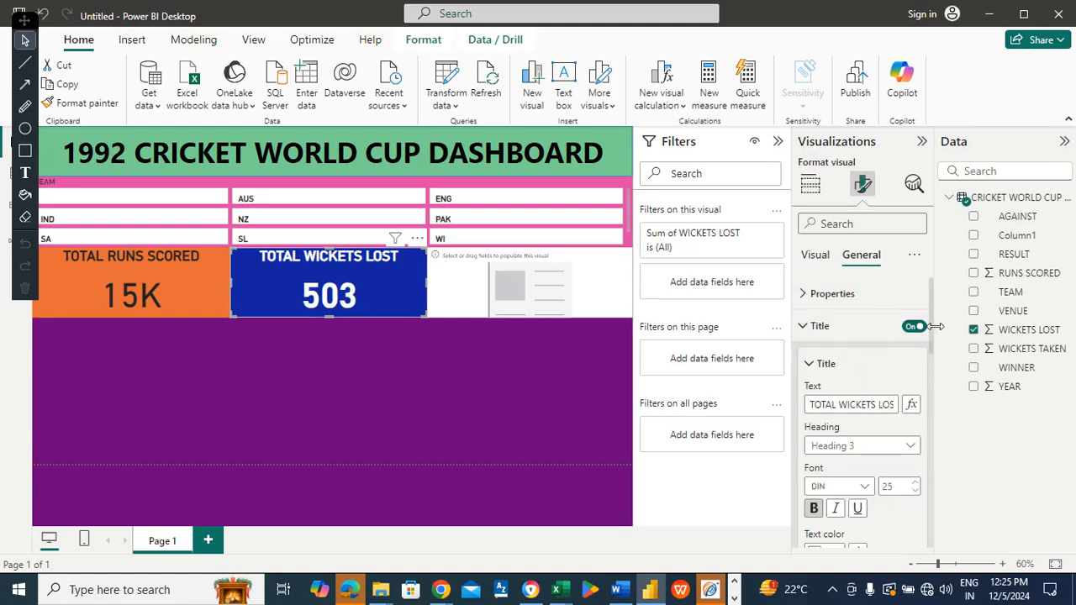
scroll(933, 344, down, 2)
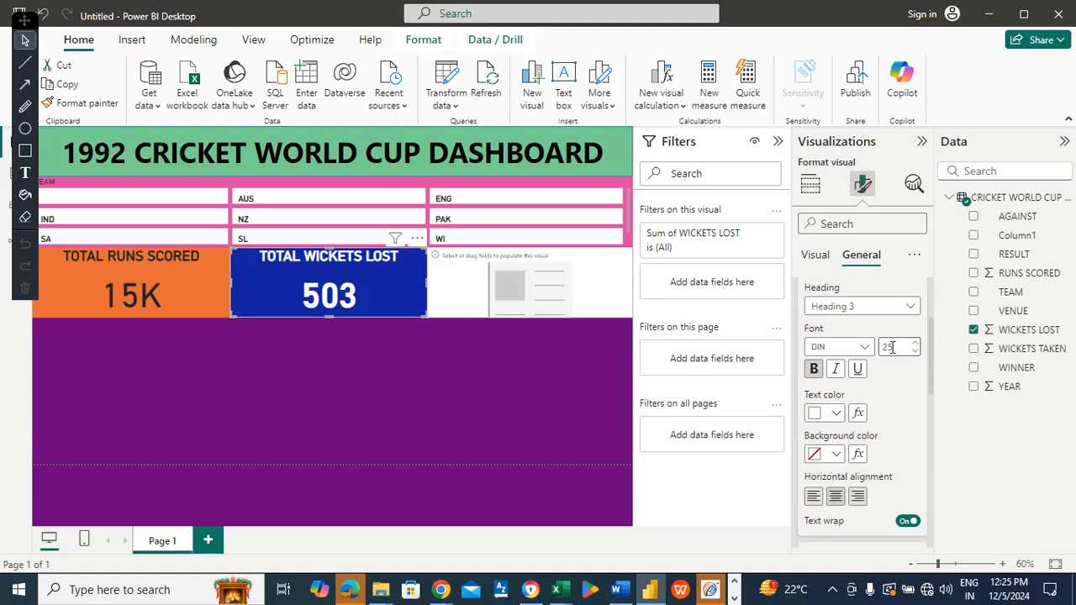
text(27)
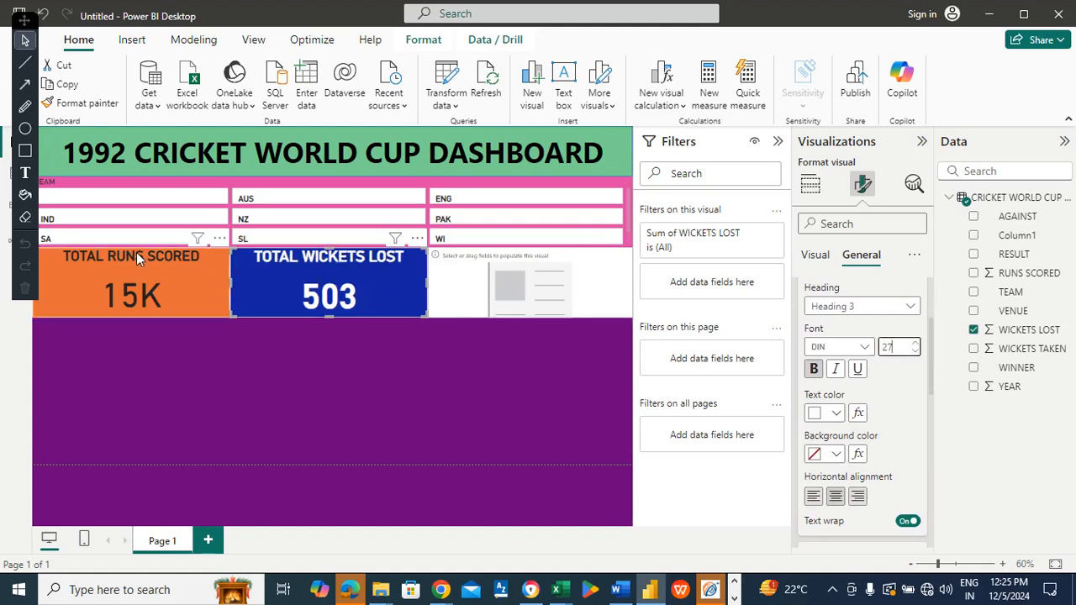
click(181, 263)
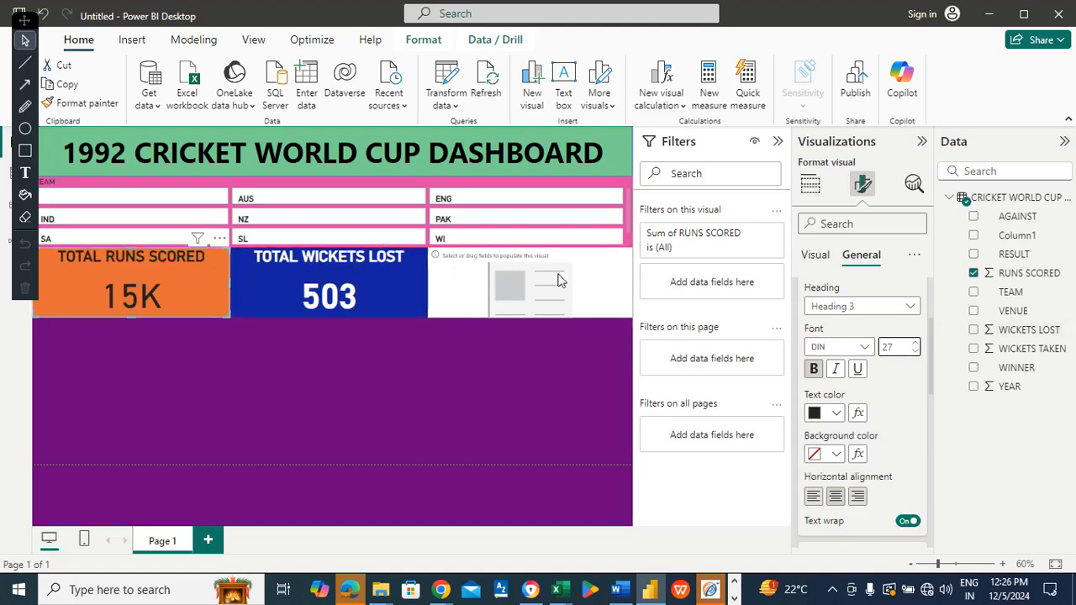
Step: Show the sum of WICKETS TAKEN in the empty third card and turn off its category label
click(568, 280)
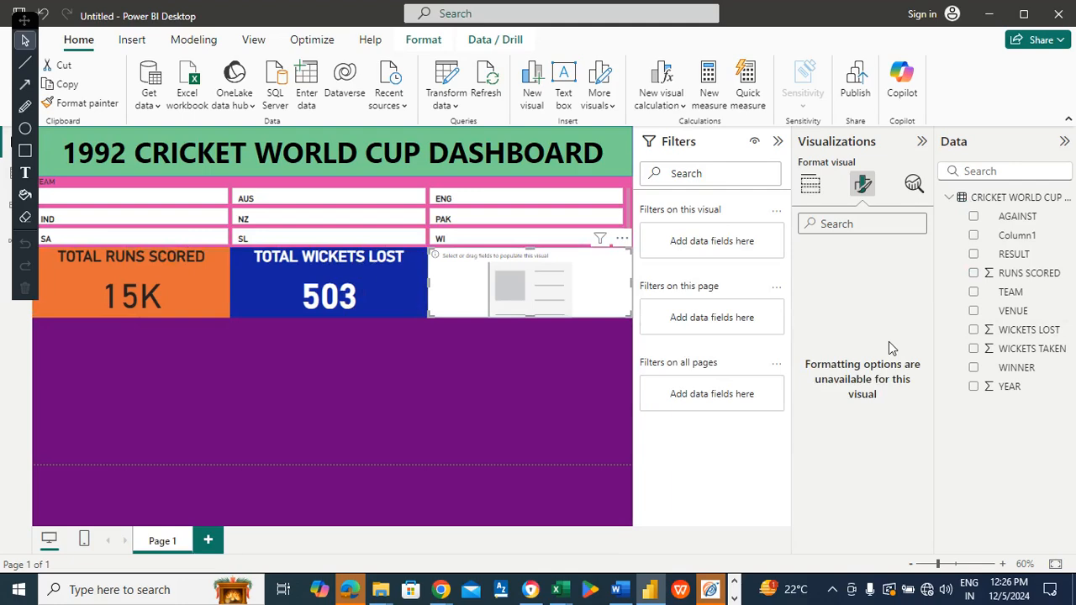
click(809, 185)
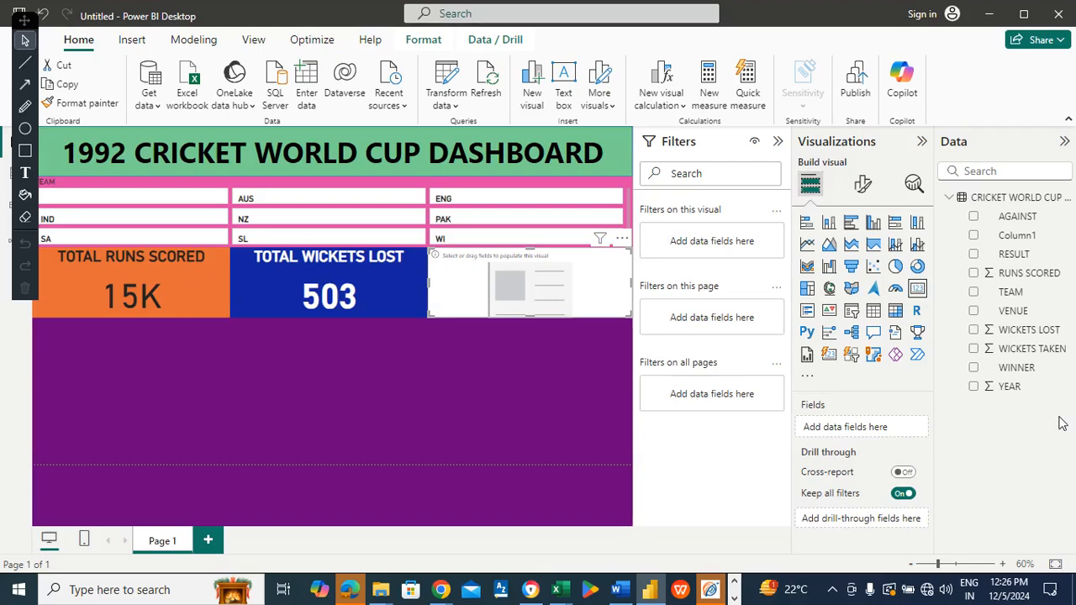
drag(1029, 350, 869, 436)
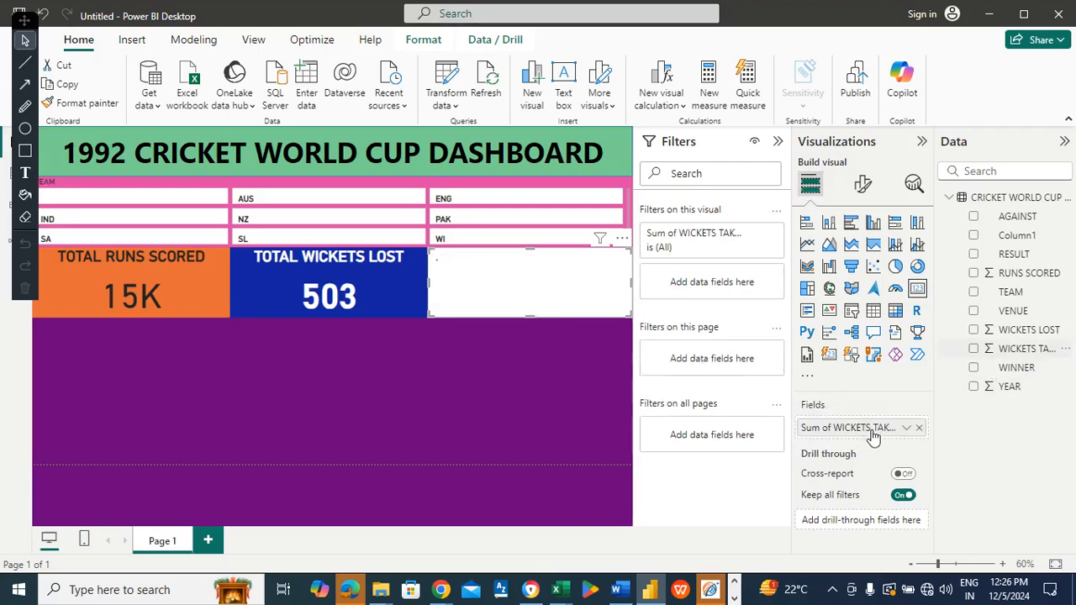
click(862, 184)
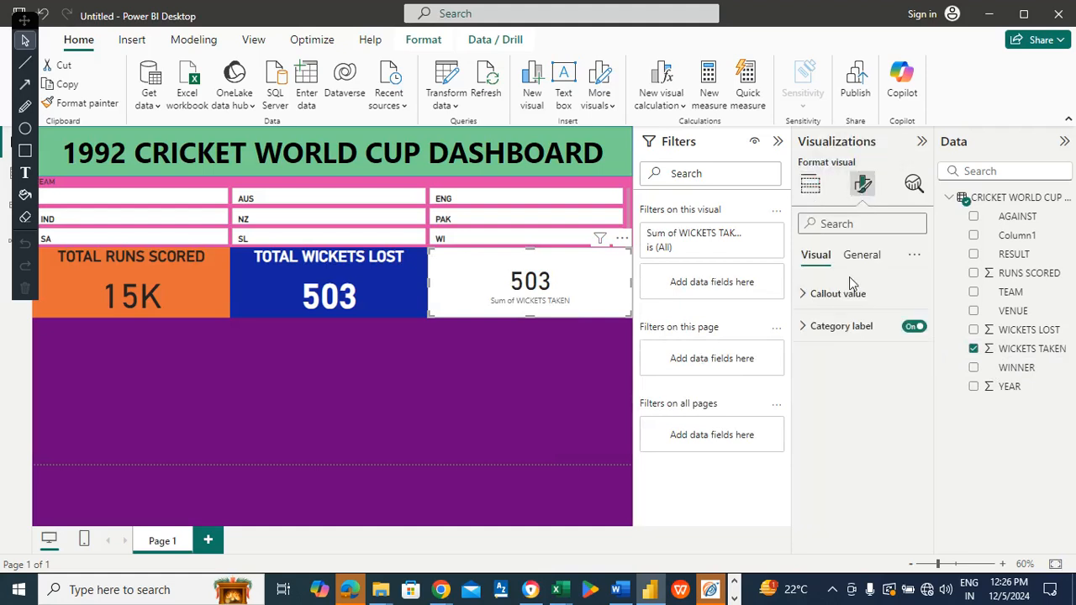
click(903, 334)
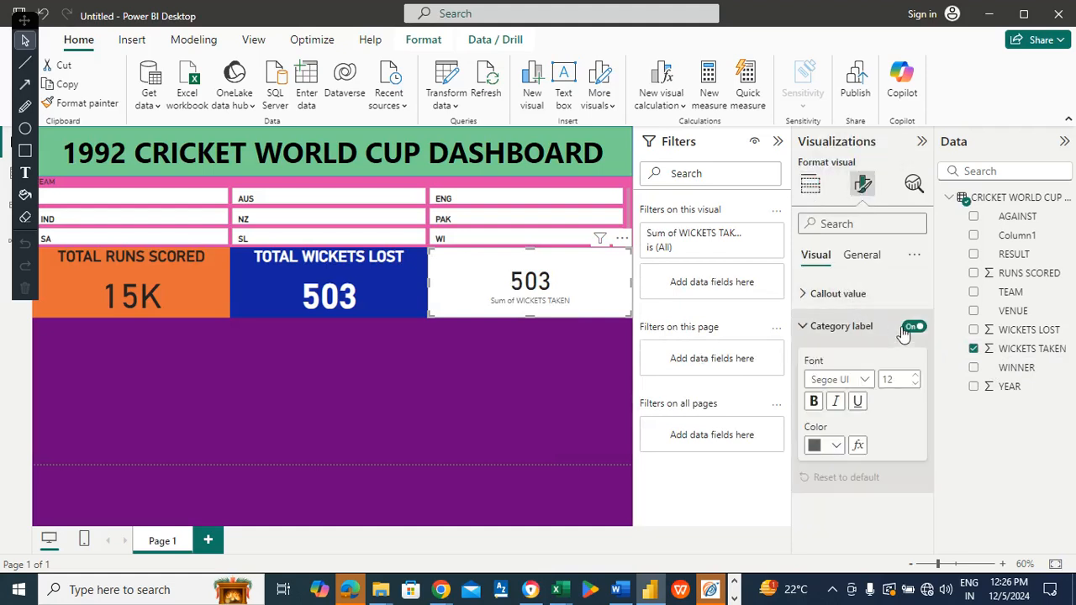
click(905, 331)
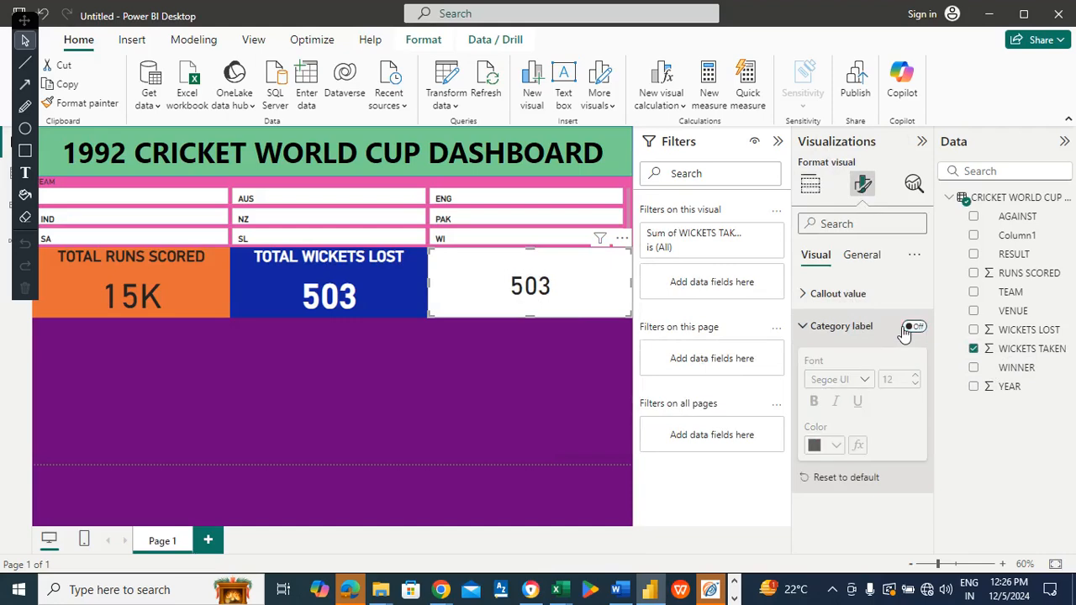
Step: Set the wickets taken card's background color to golden yellow
click(868, 260)
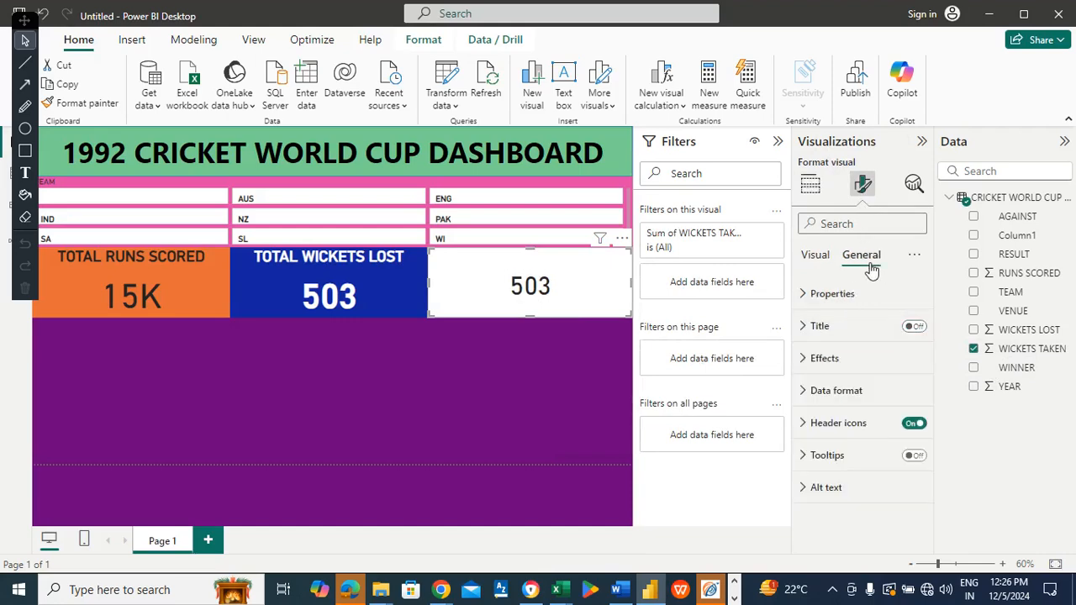
click(826, 359)
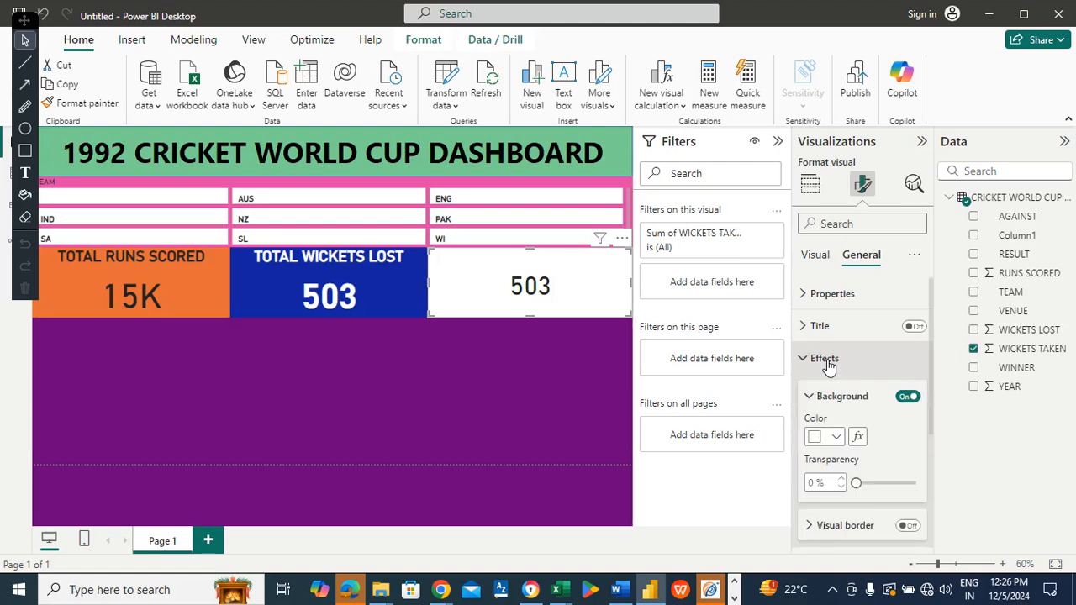
click(836, 437)
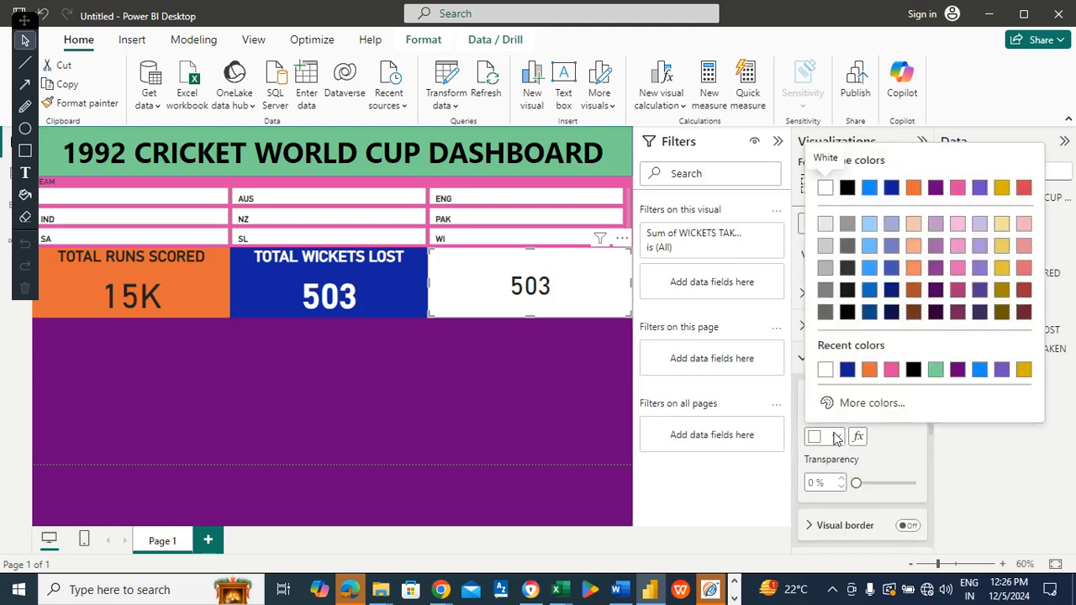
click(1001, 370)
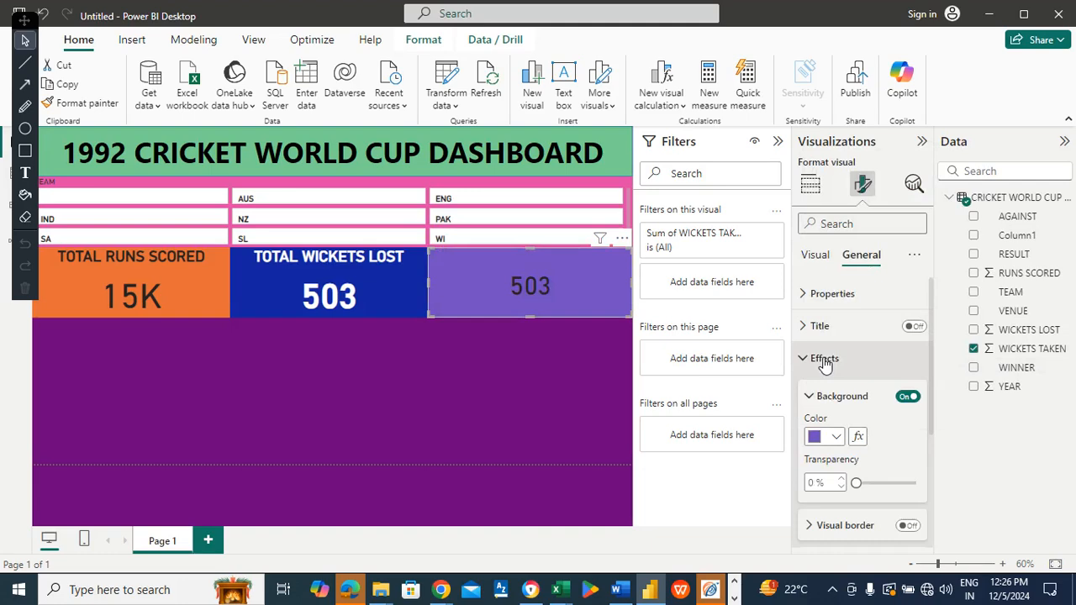
click(835, 436)
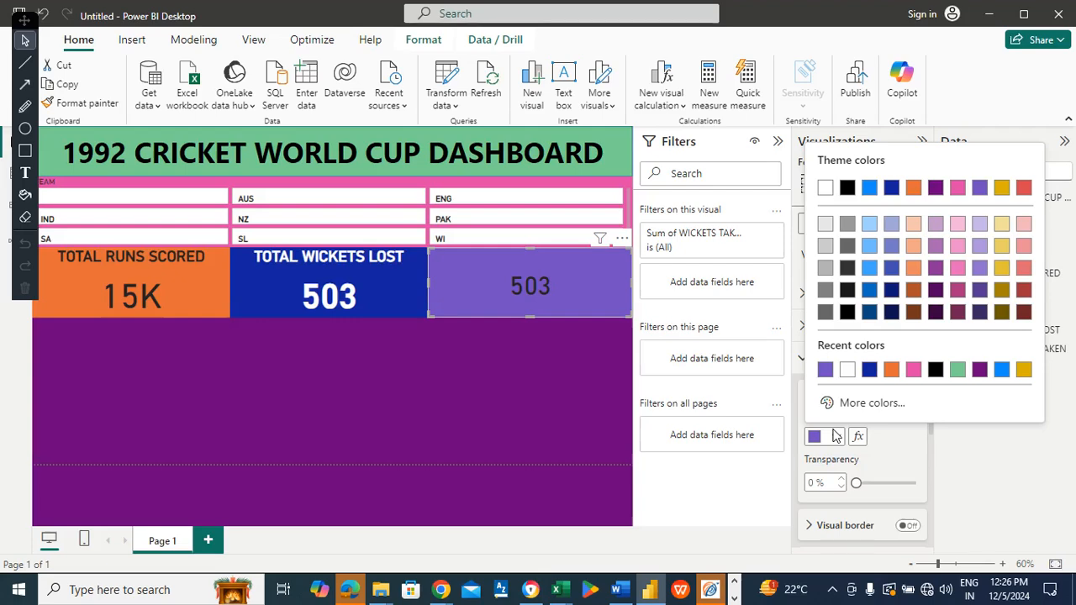
click(1024, 369)
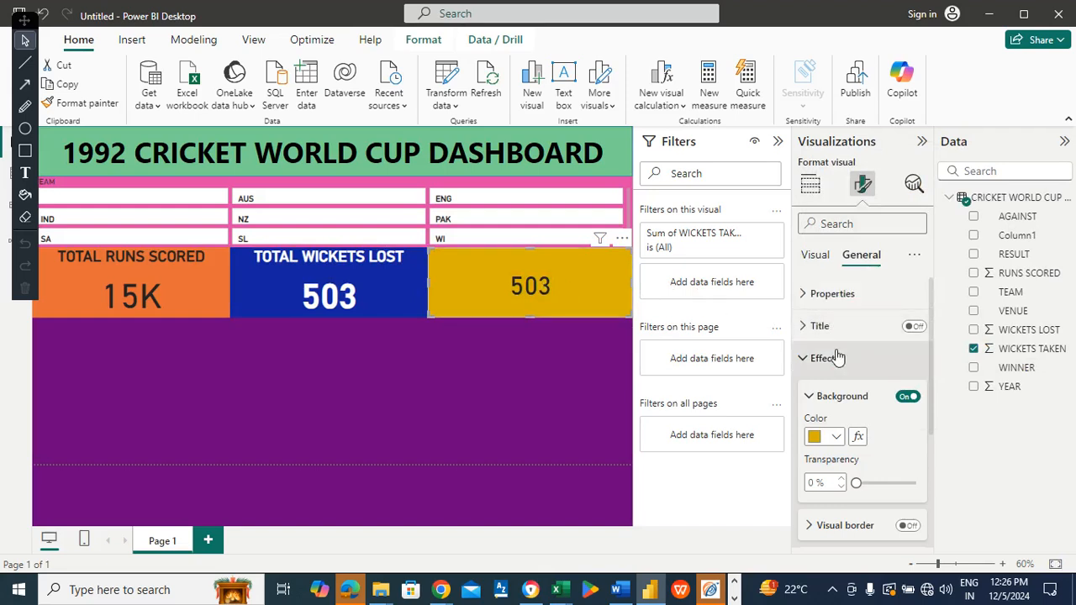
Step: Format the wickets taken card's callout value as font size 60 and bold
click(815, 255)
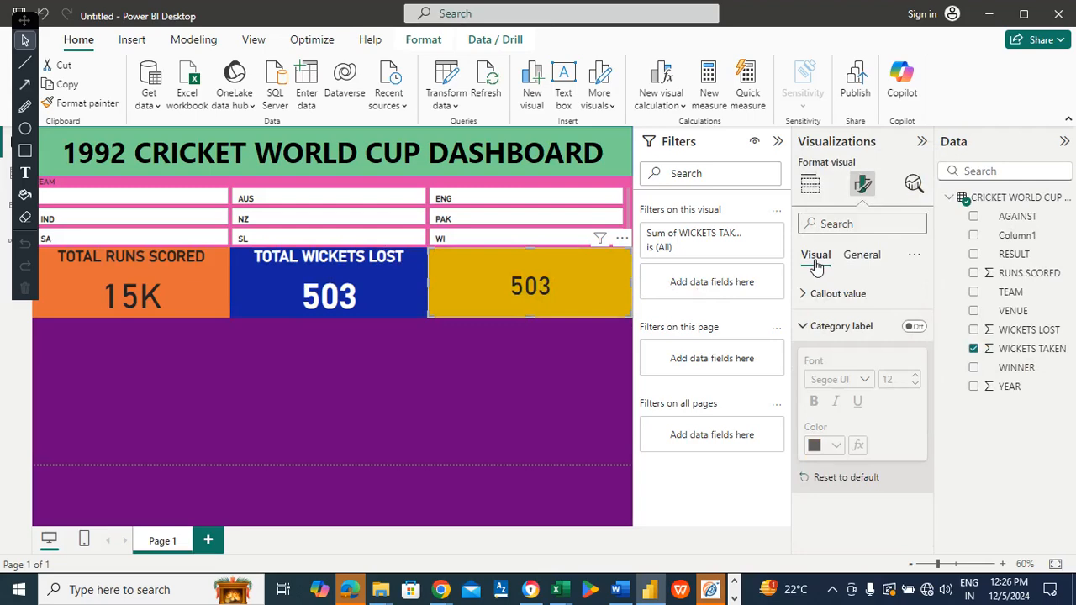
click(854, 307)
double_click(899, 347)
text(60)
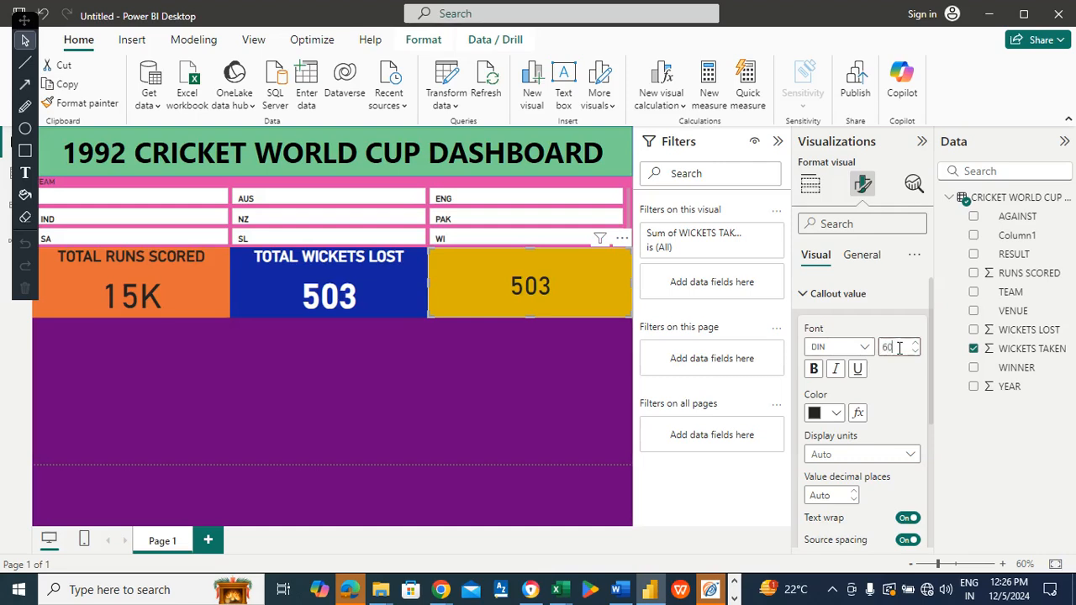
click(816, 370)
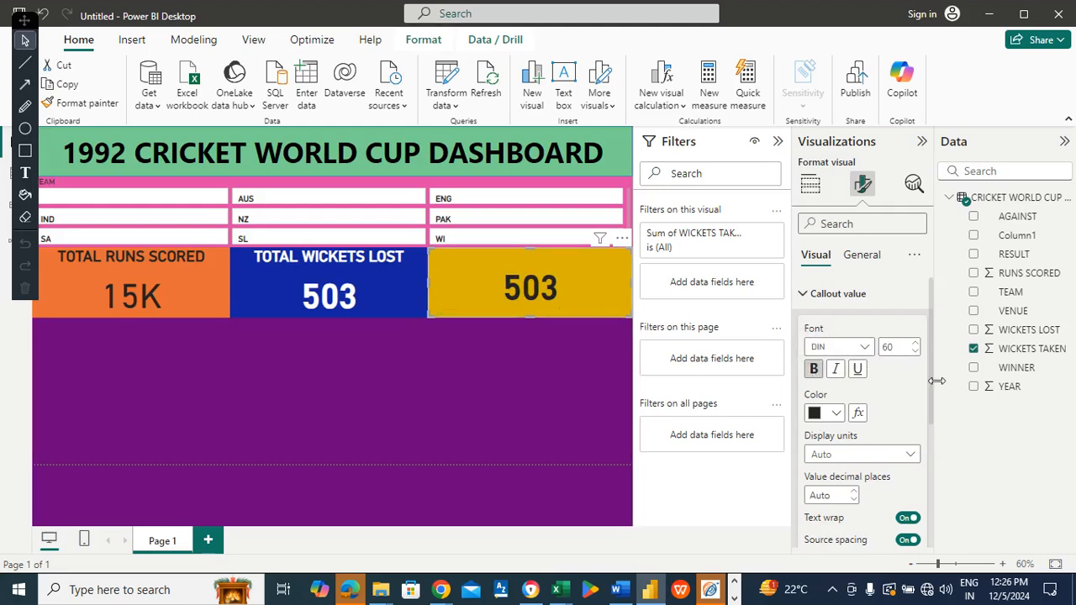
Step: Turn on the title of the wickets taken card and set its text to TOTAL WICKETS TAKEN
click(865, 254)
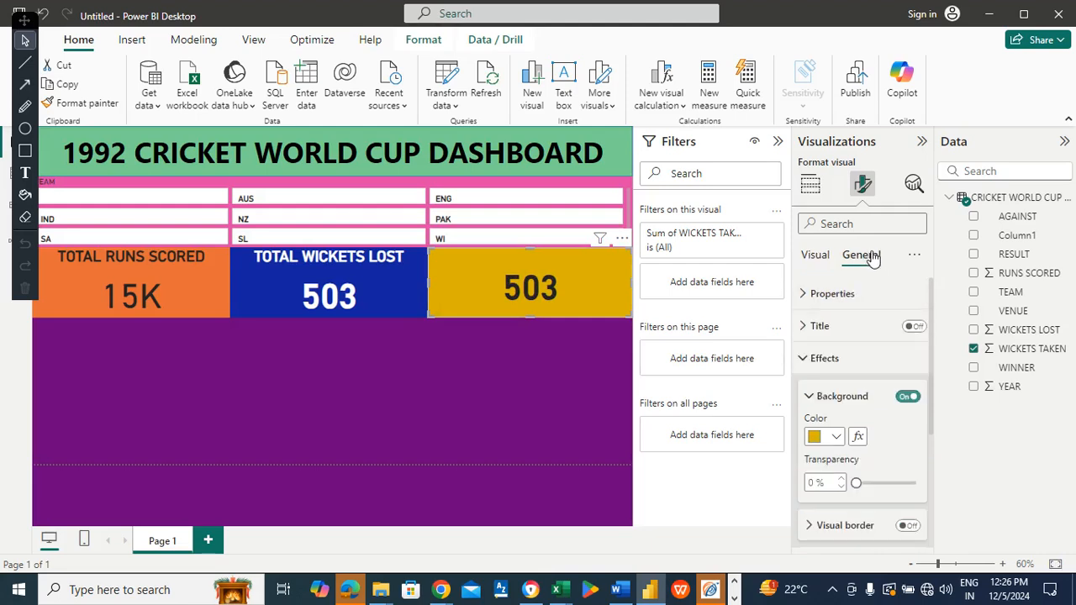
click(914, 326)
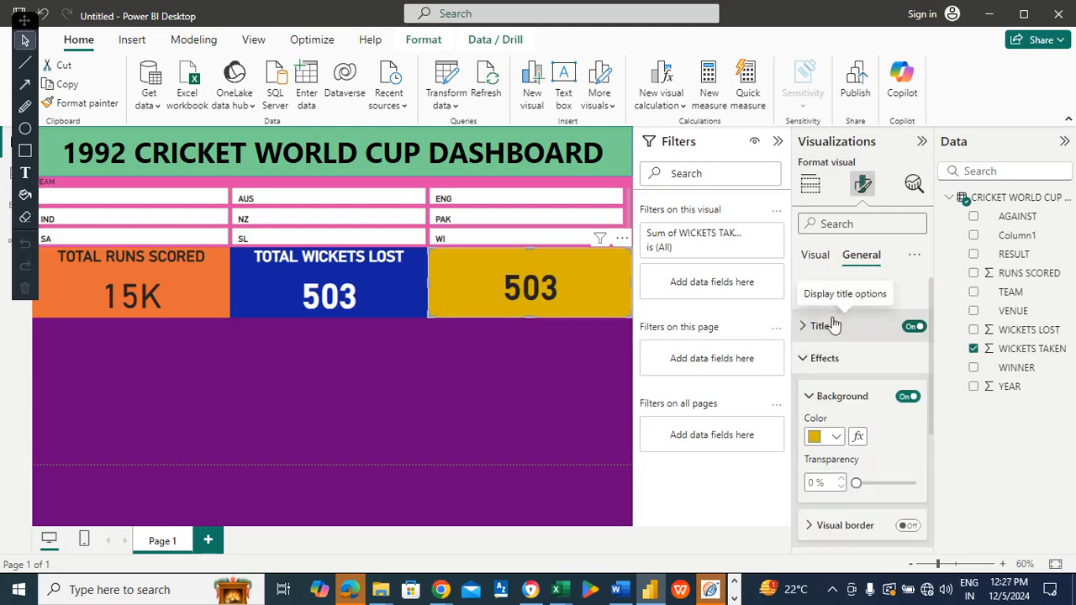
click(830, 326)
click(842, 403)
text(TOTAL)
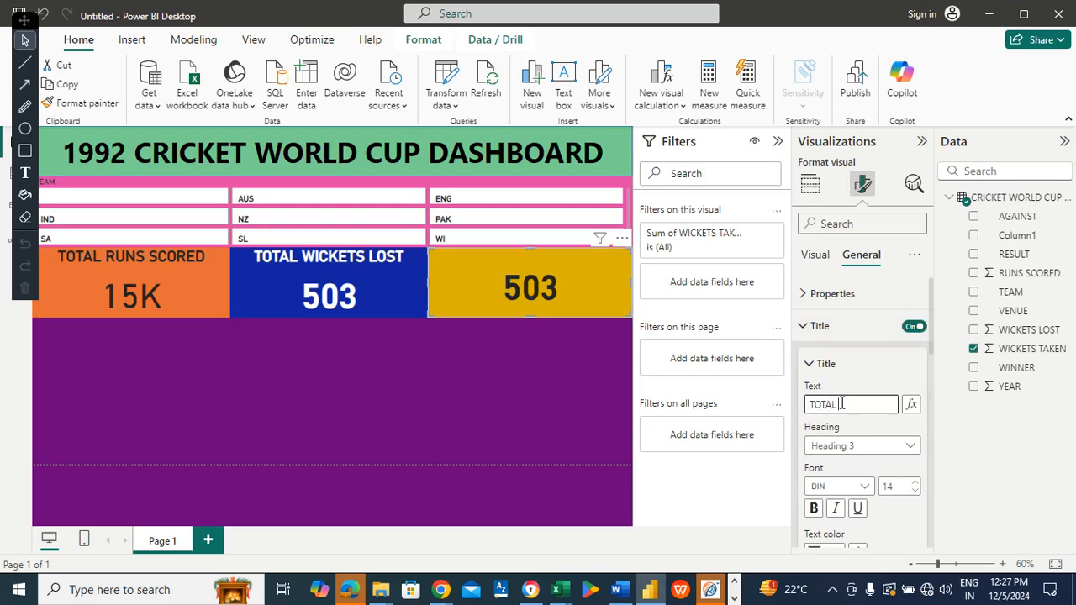
text( WICKETS TAKEN)
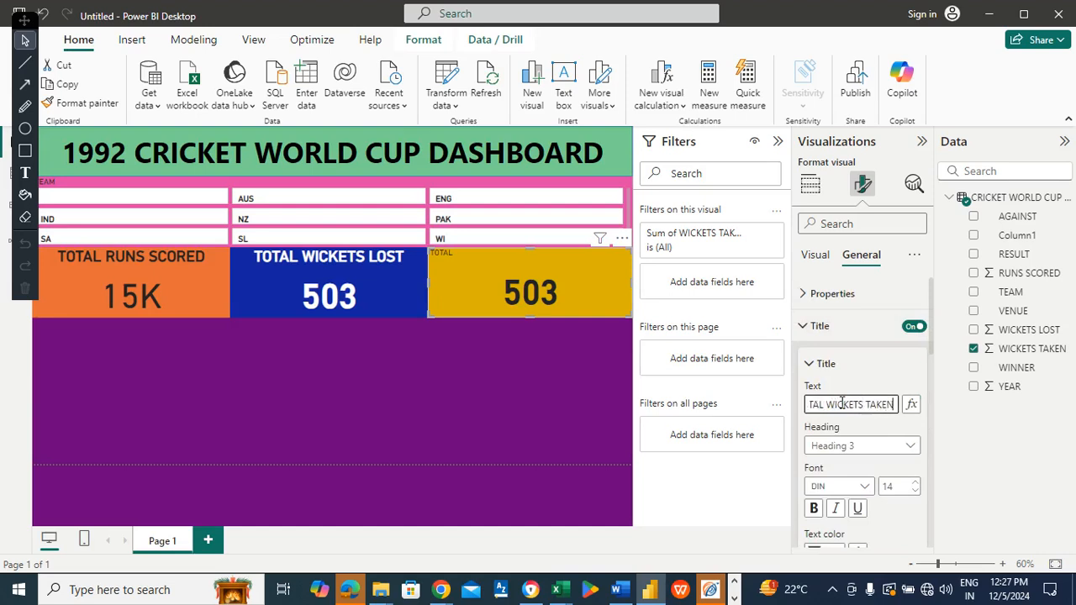
Step: Center the wickets taken card's title horizontally and make it font size 27 and bold
drag(929, 340, 936, 411)
click(837, 409)
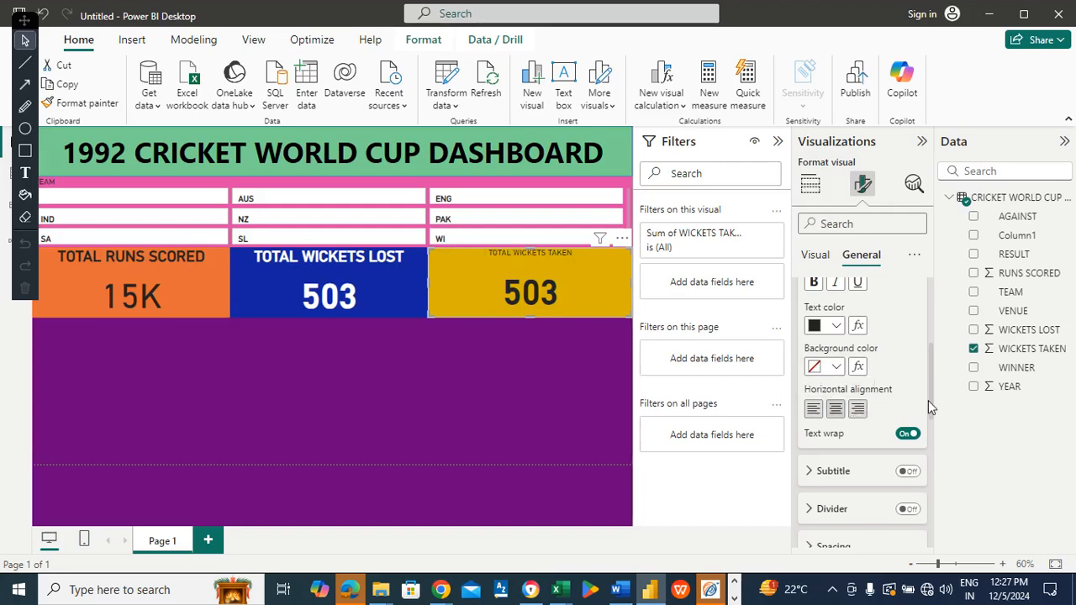
drag(928, 390, 937, 343)
scroll(937, 343, up, 1)
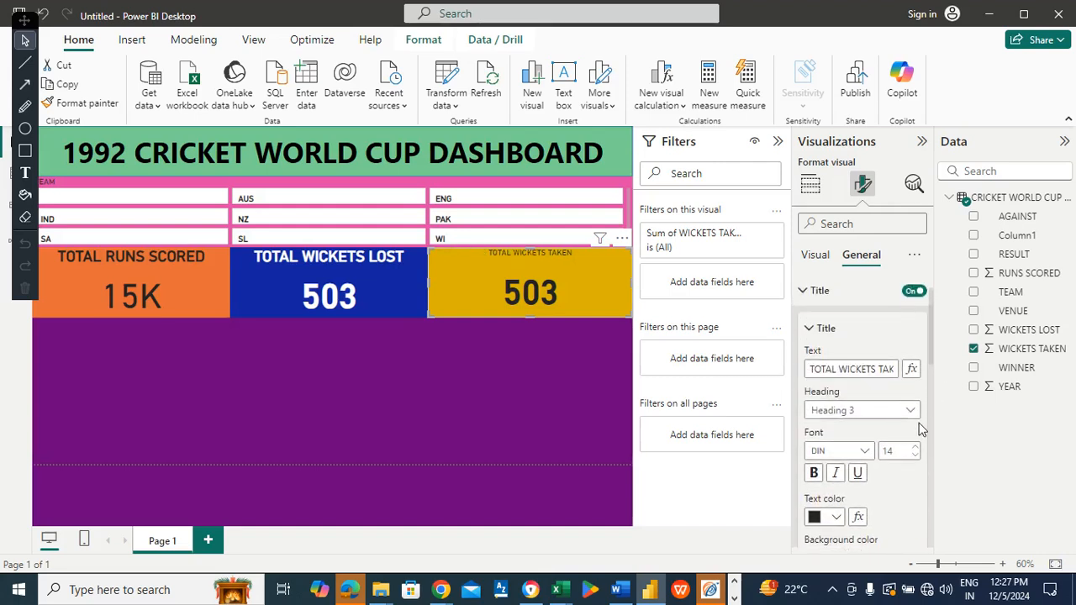
click(902, 455)
text(27)
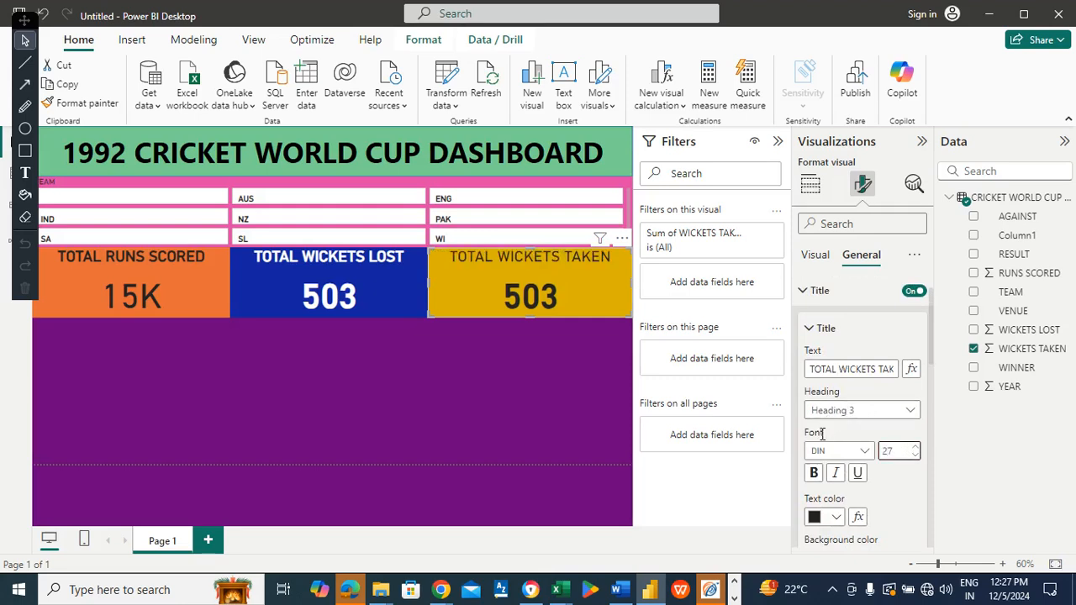
click(814, 473)
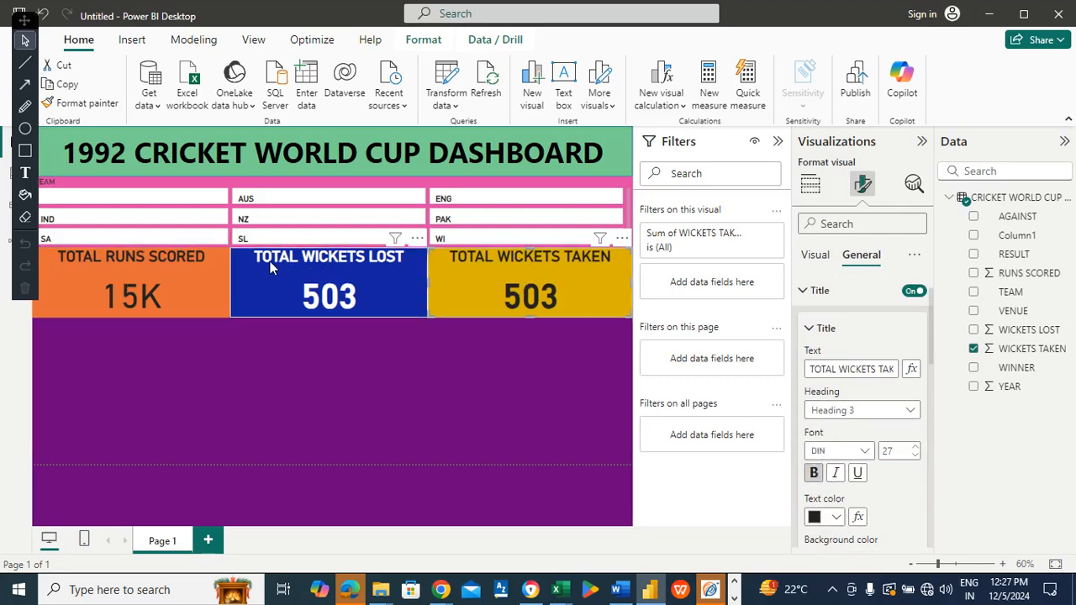
Step: Create the measure Matches won = CALCULATE(COUNTROWS('CRICKET WORLD CUP - 1992'),'CRICKET WORLD CUP - 1992'[RESULT] = "WON")
click(128, 378)
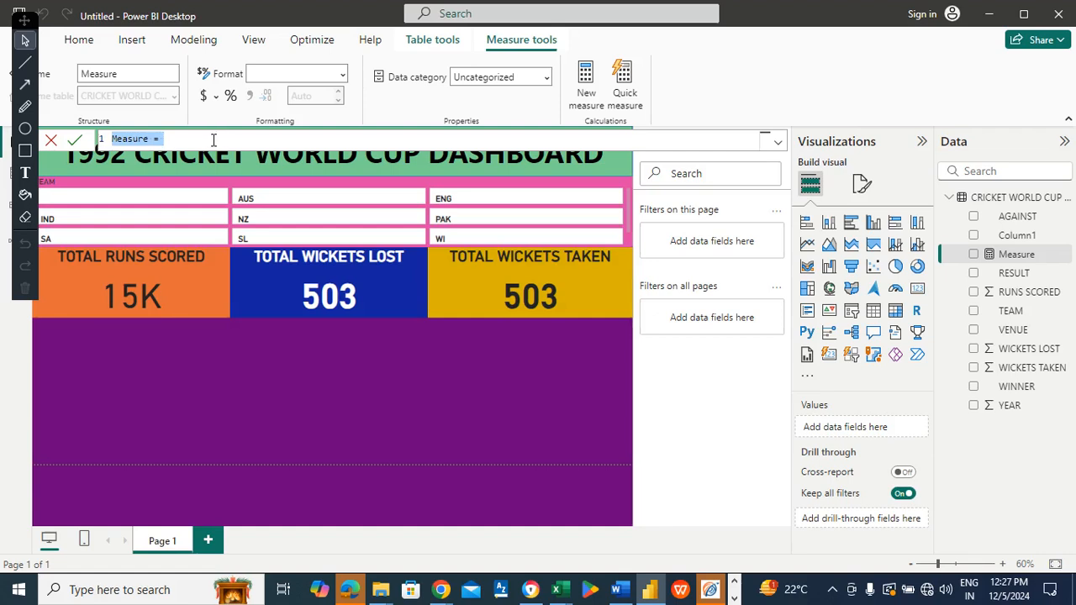
text(M)
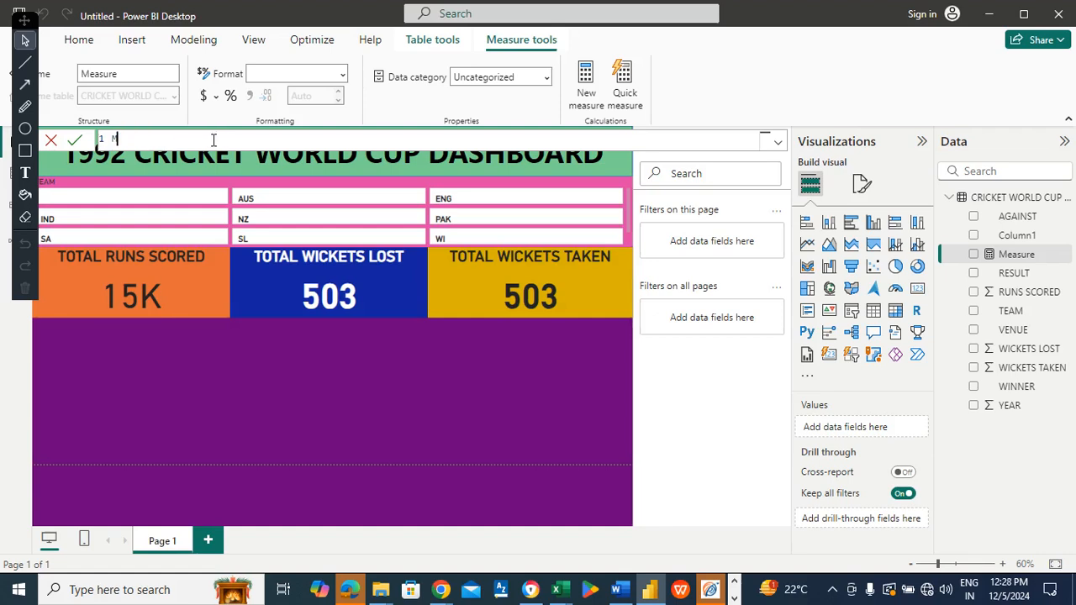
text(atches won = cal)
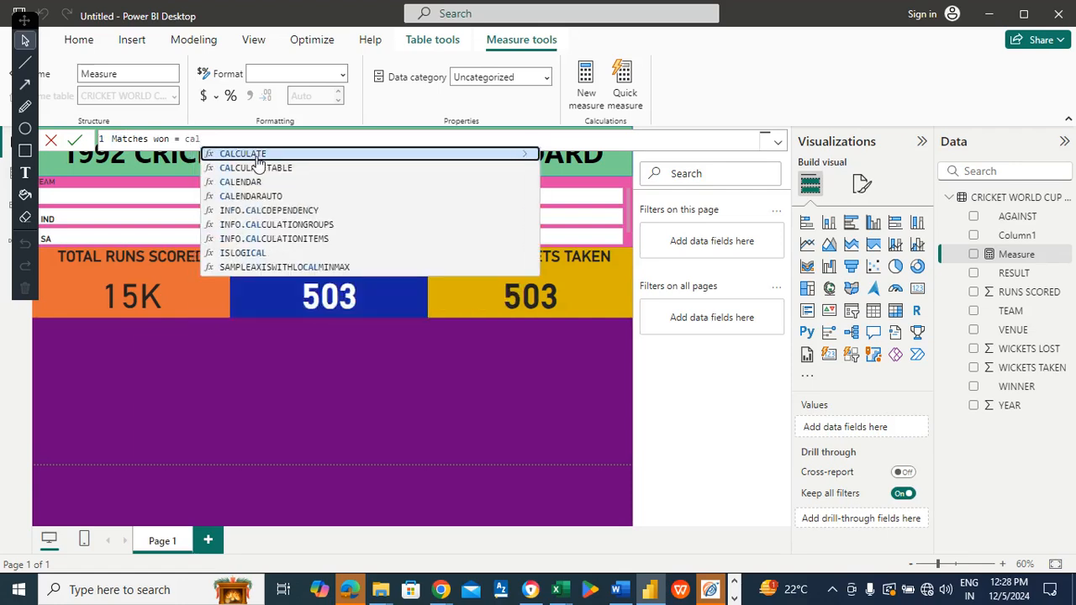
click(254, 157)
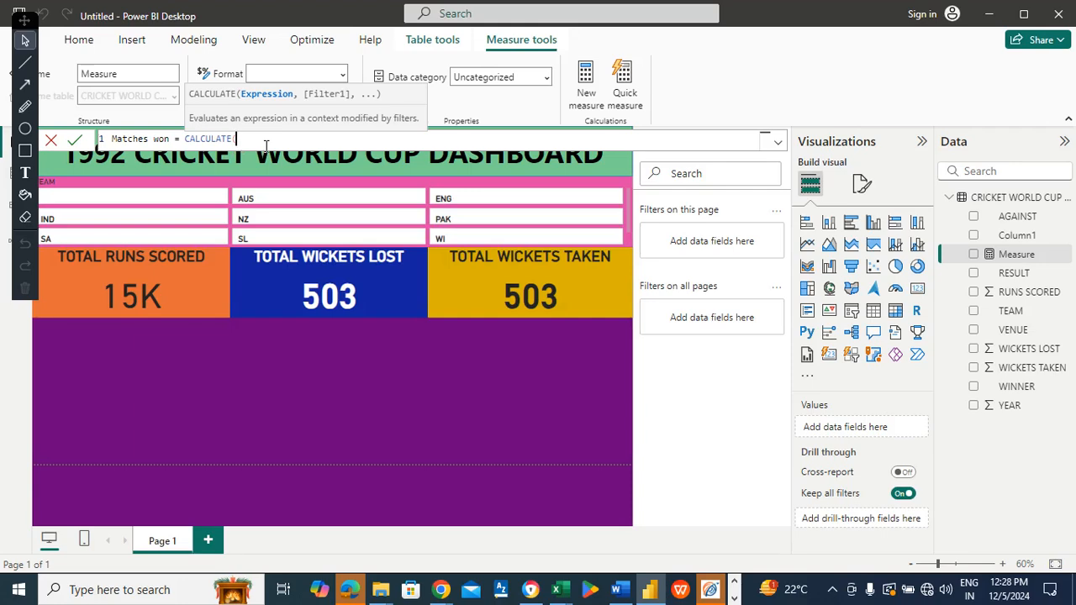
text(count)
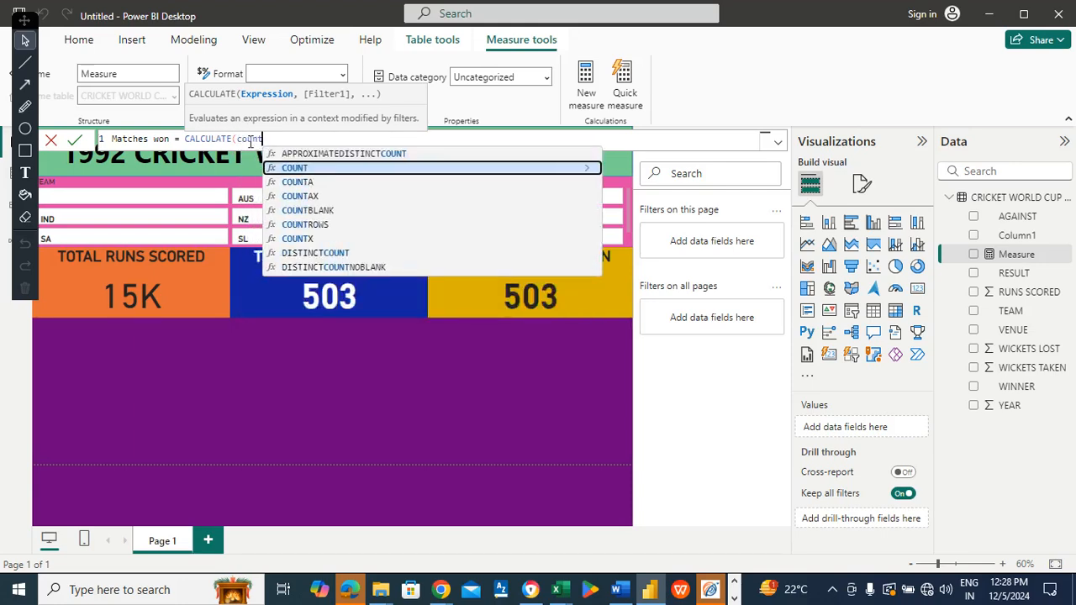
click(305, 224)
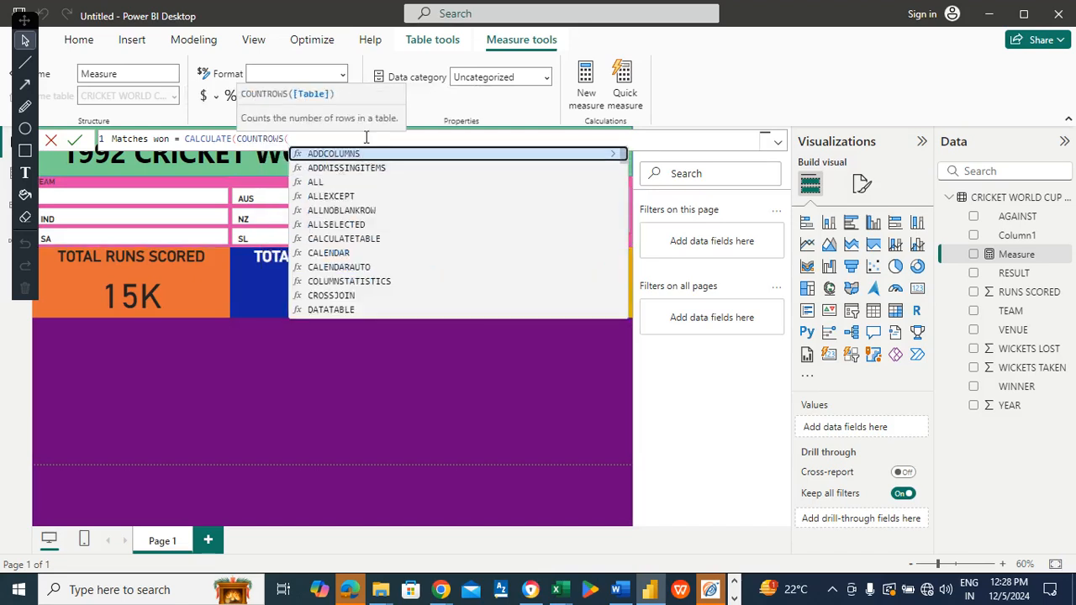
text(cr)
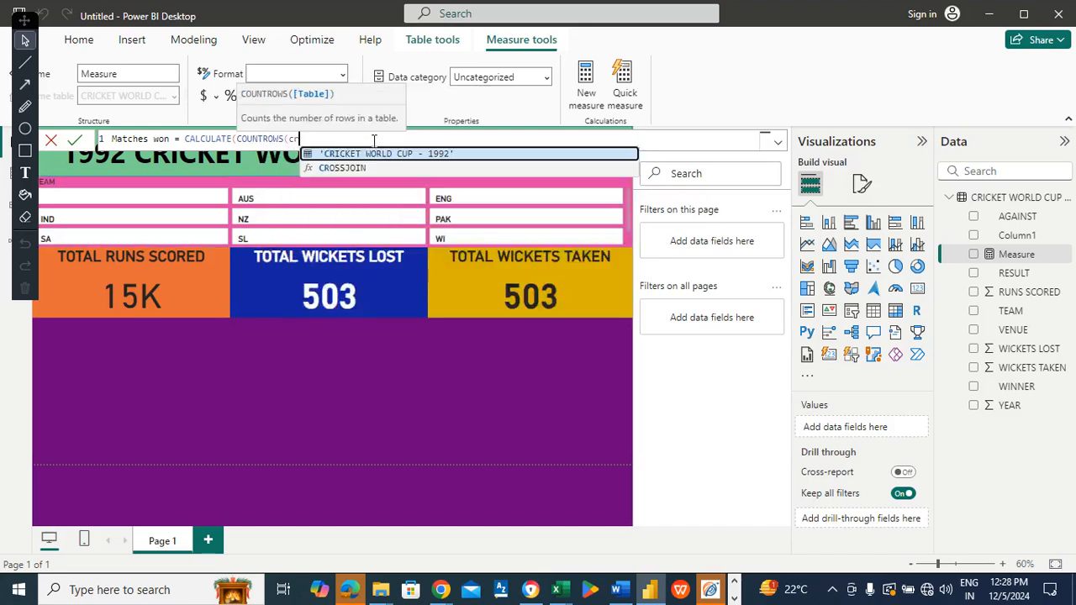
click(380, 155)
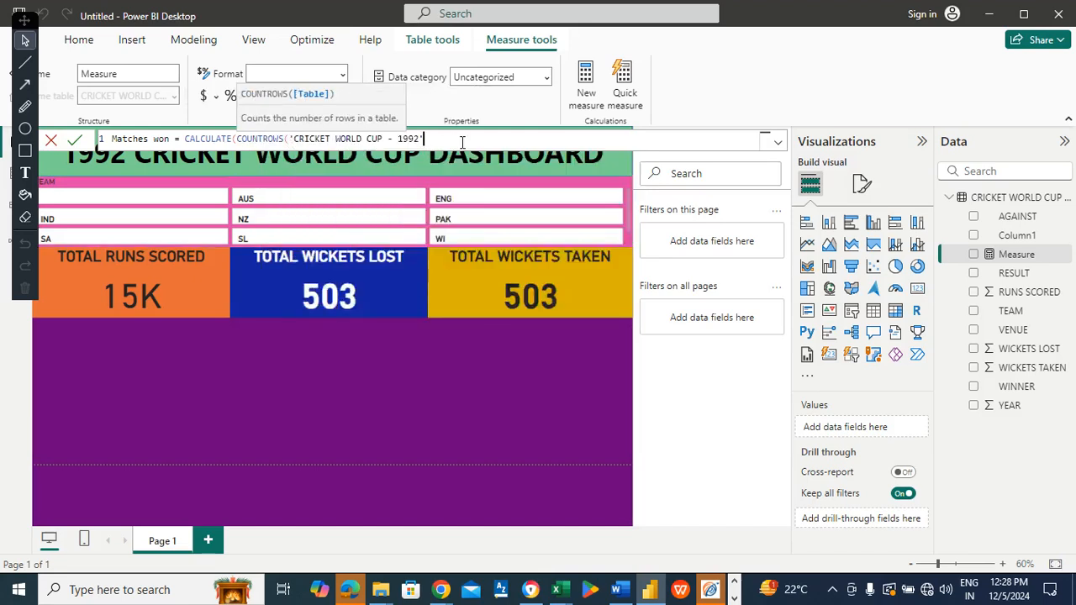
text(),res)
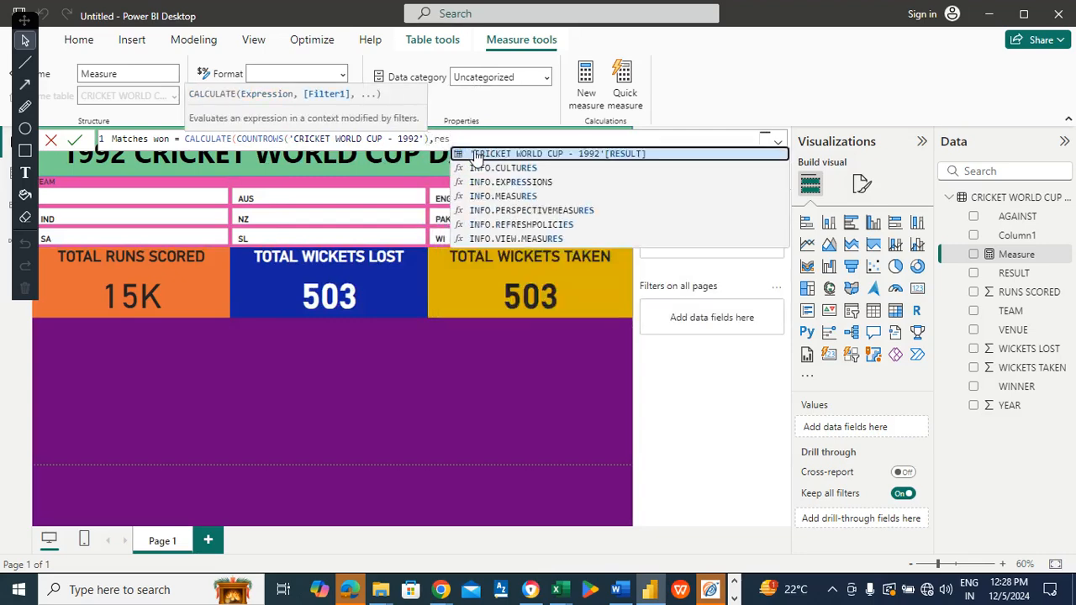
click(475, 155)
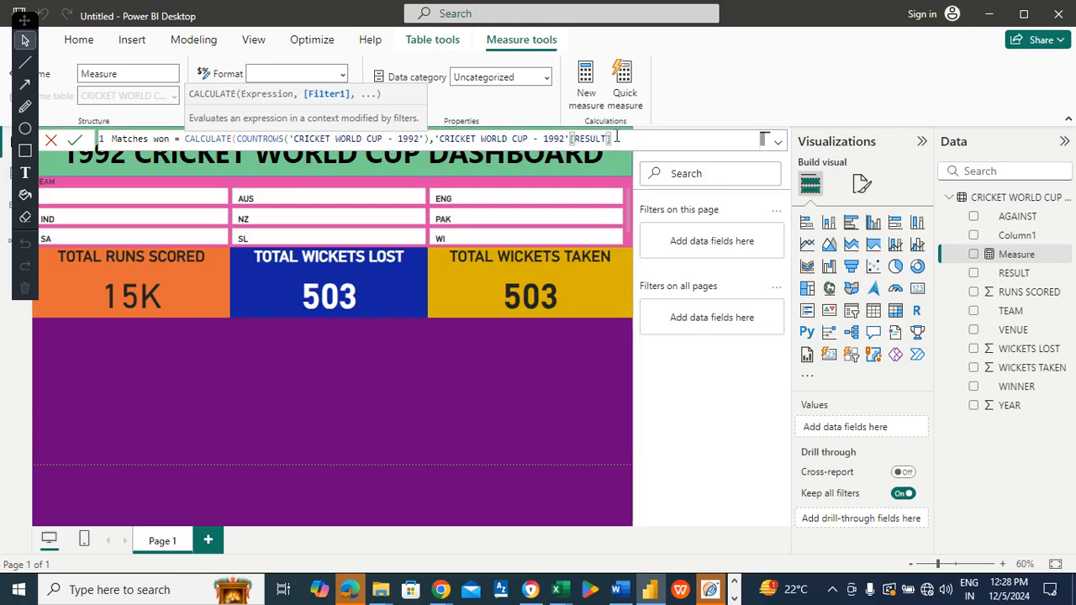
text(= "WON")
text())
key(Return)
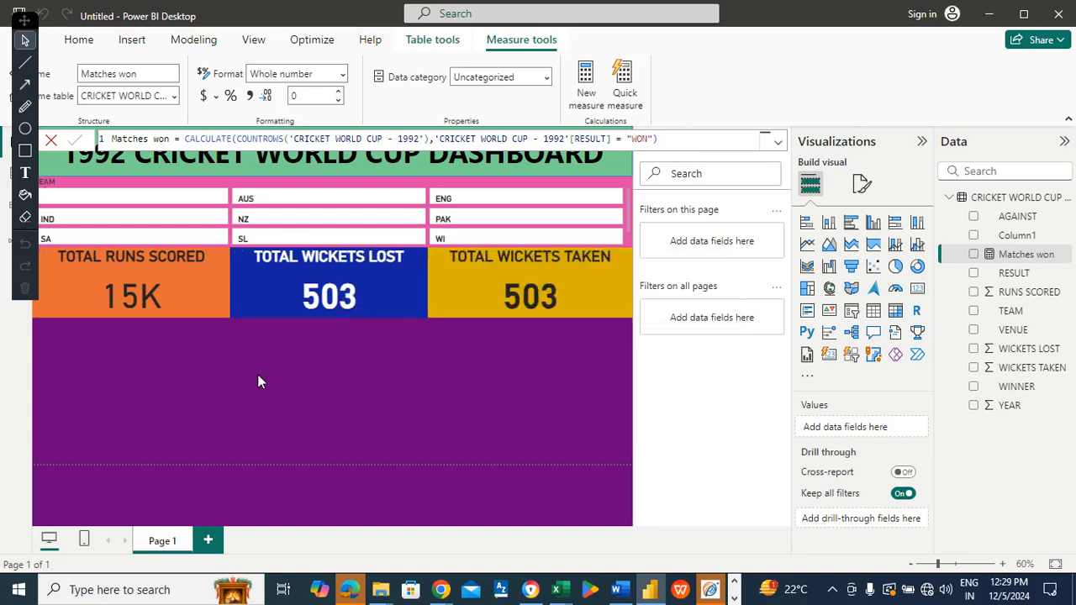
Step: Create the measure Matches lost = CALCULATE(COUNTROWS('CRICKET WORLD CUP - 1992'),'CRICKET WORLD CUP - 1992'[RESULT] = "LOST")
click(211, 368)
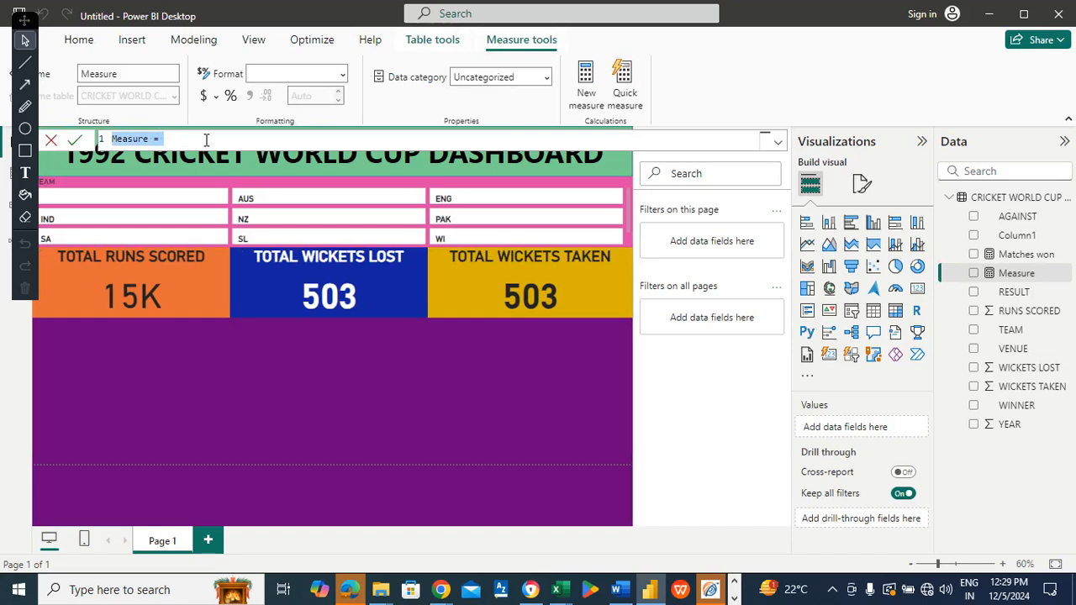
text(Match)
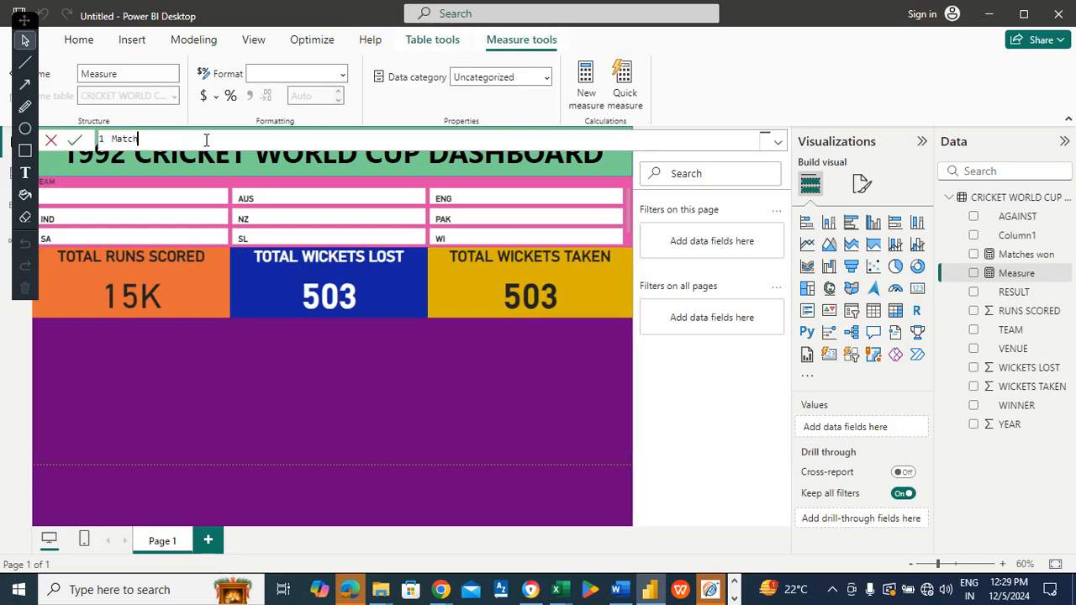
text(es lost = cal)
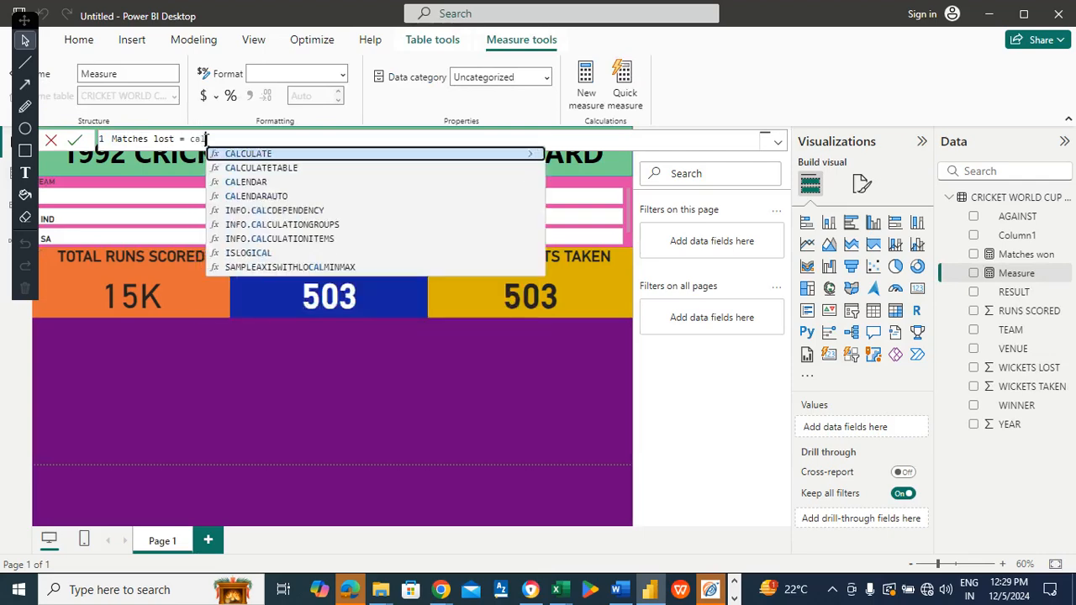
click(264, 155)
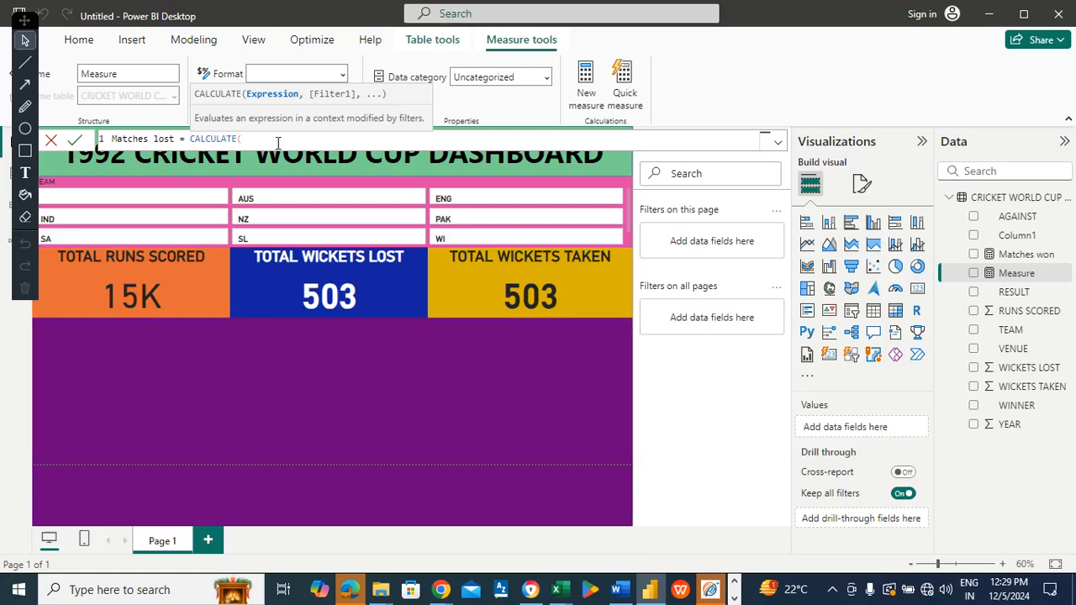
text(count)
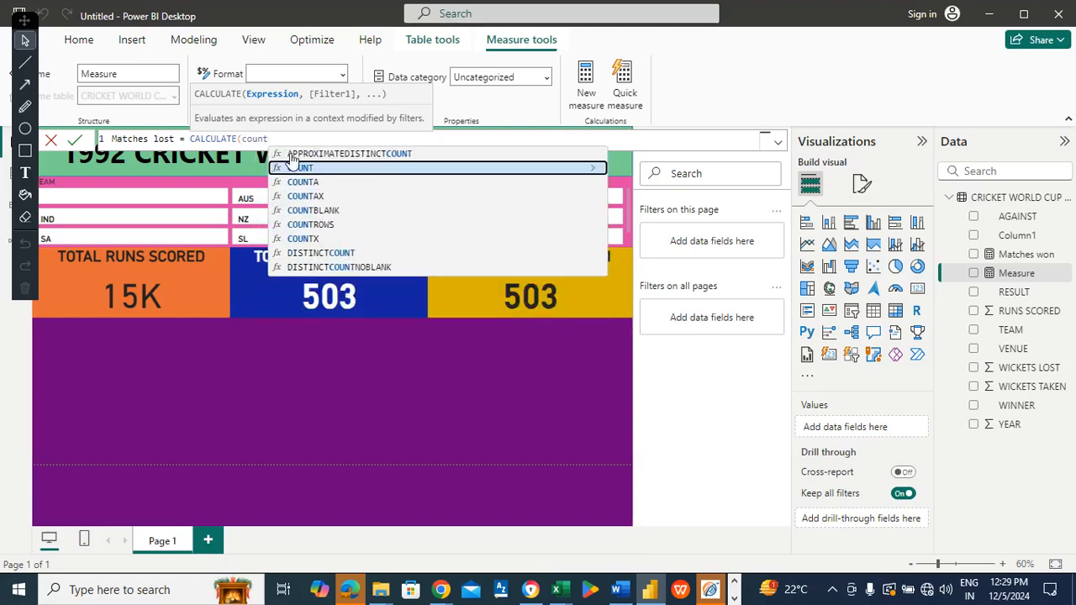
click(306, 225)
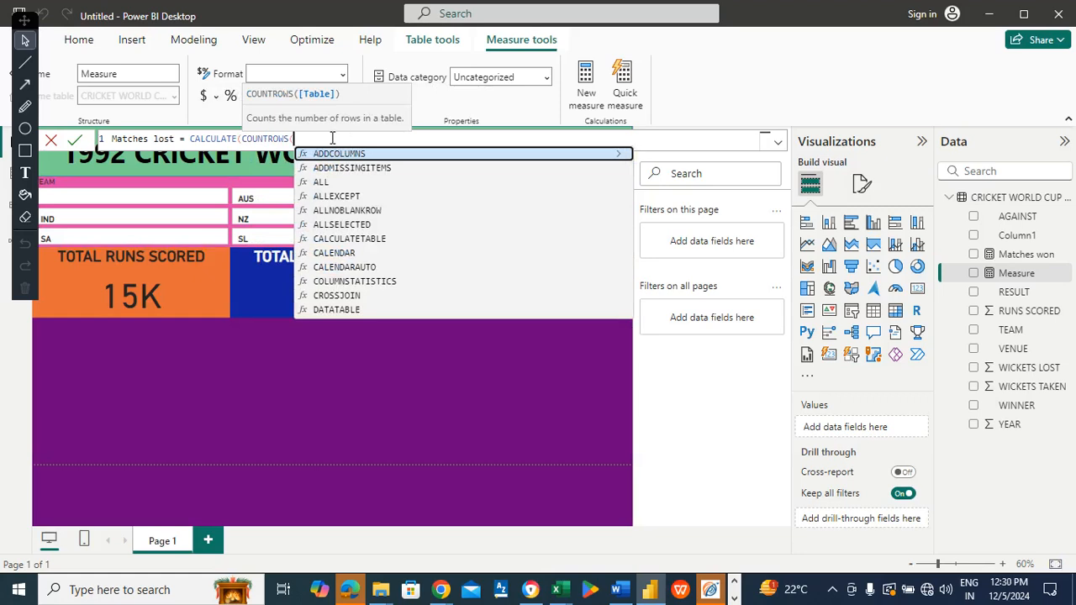
text(cro)
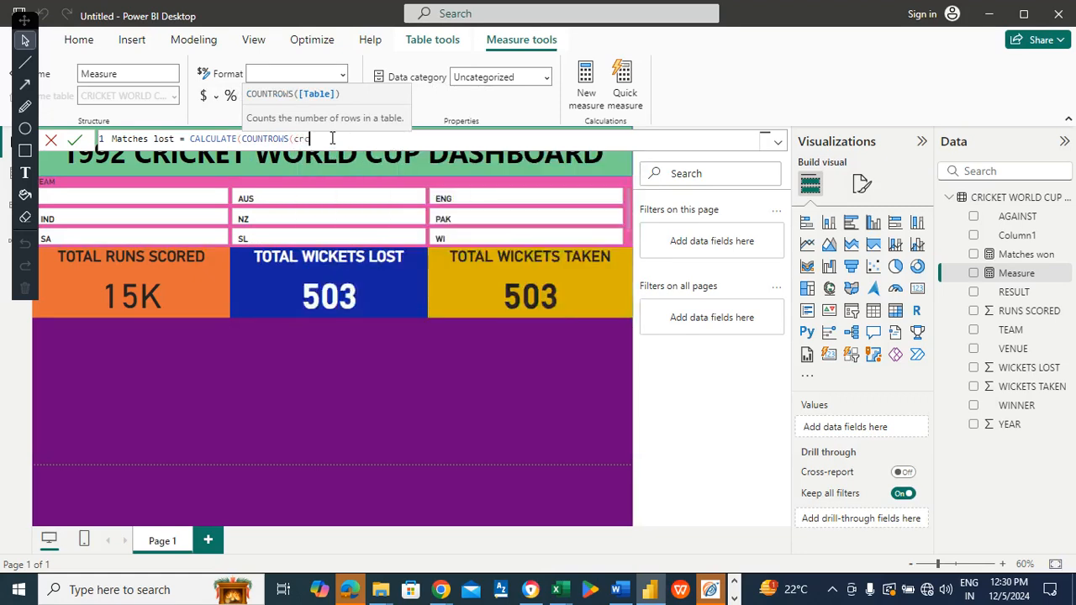
key(BackSpace)
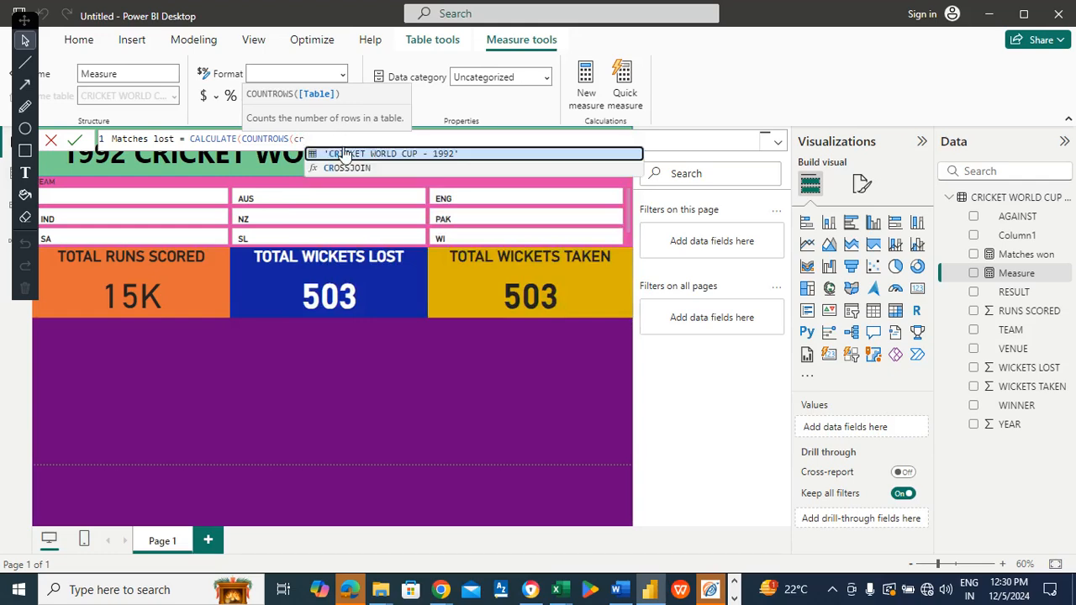
click(345, 154)
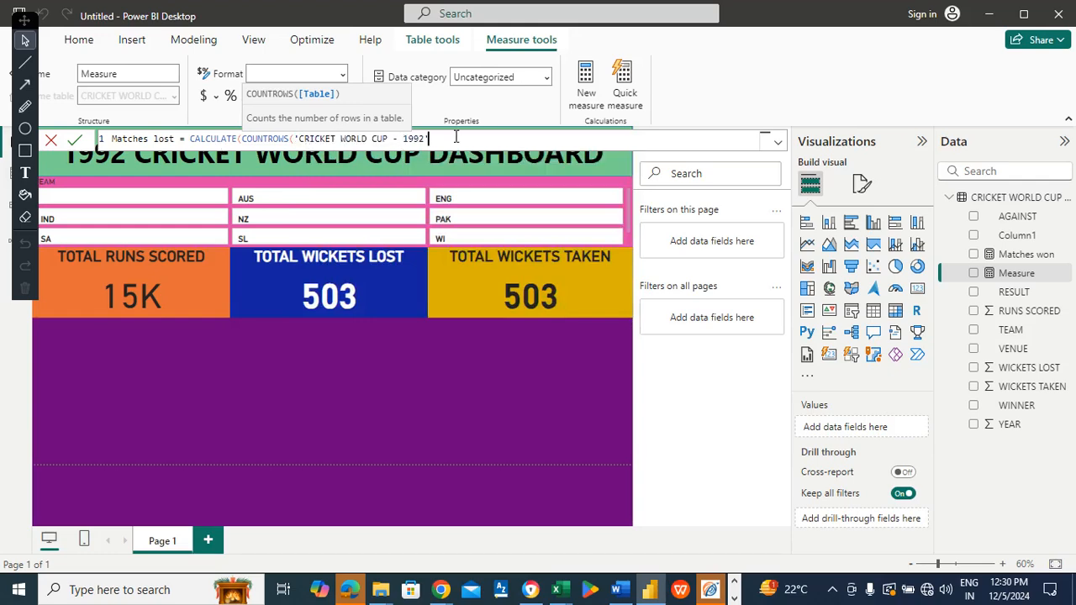
text(),res)
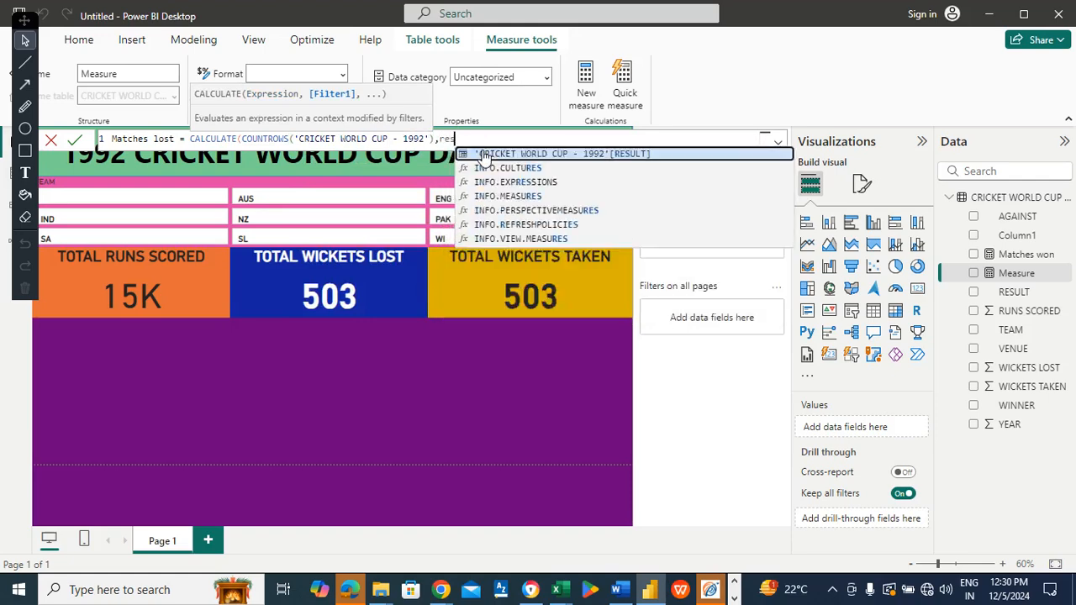
click(484, 157)
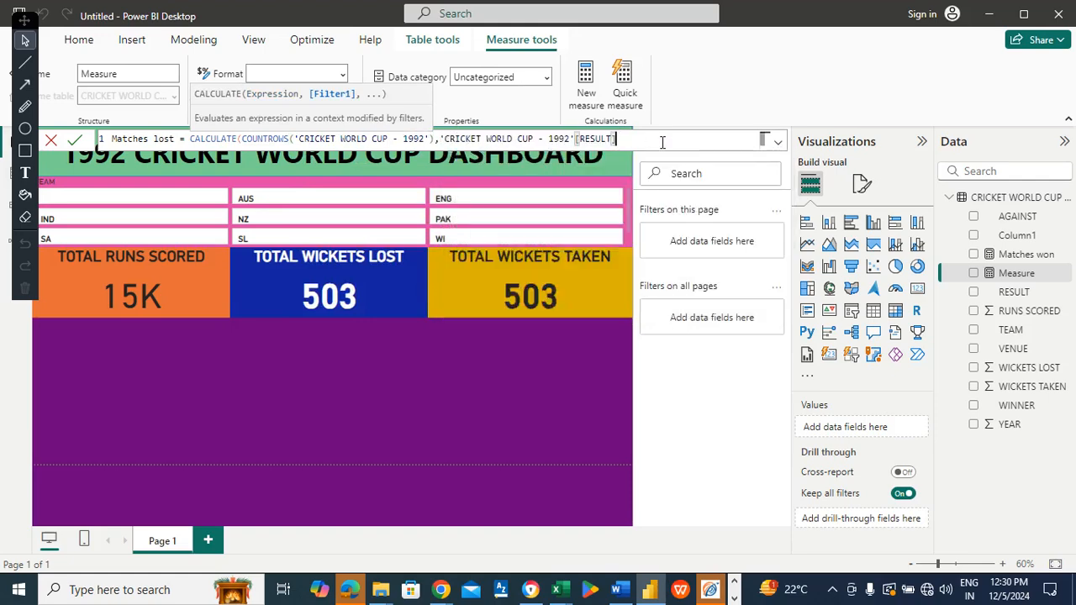
text(= "LOST"))
key(Return)
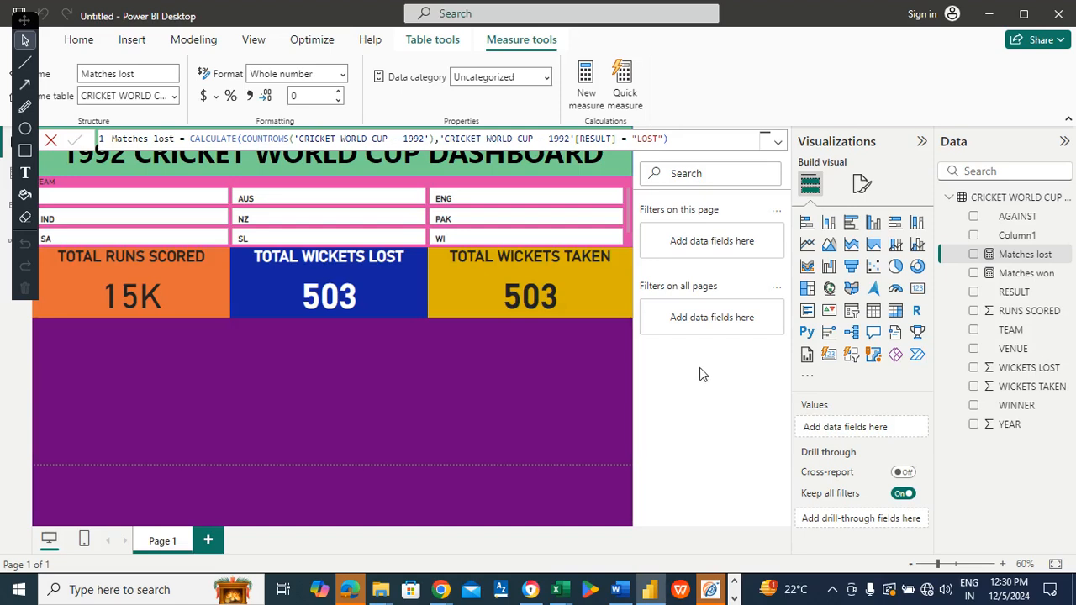
Step: Insert a donut chart directly below the runs and wickets cards and resize it to fill about the first half of the canvas width
click(490, 384)
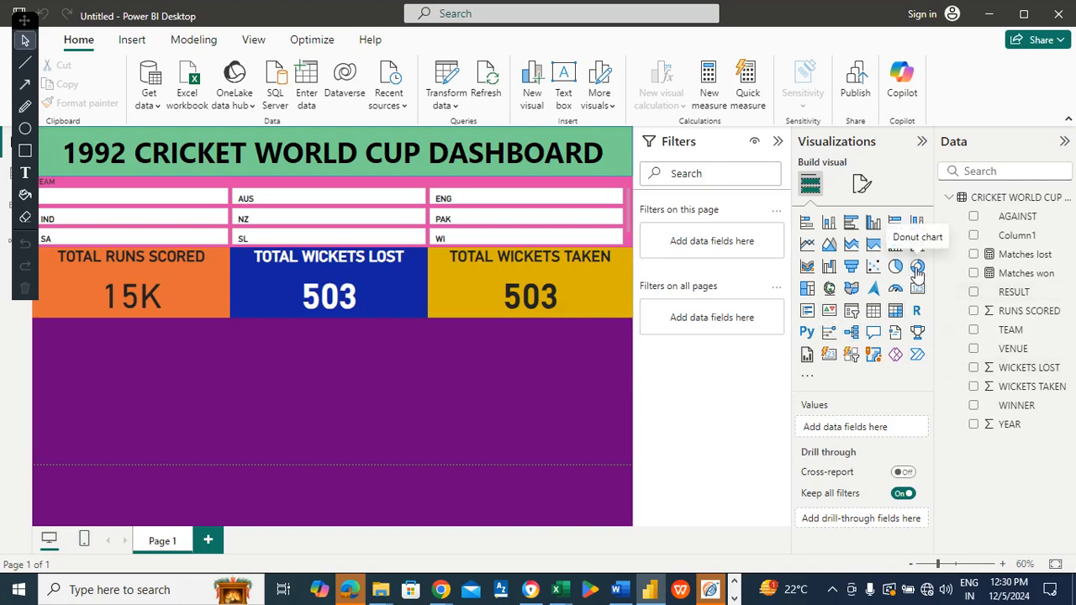
drag(412, 378, 291, 351)
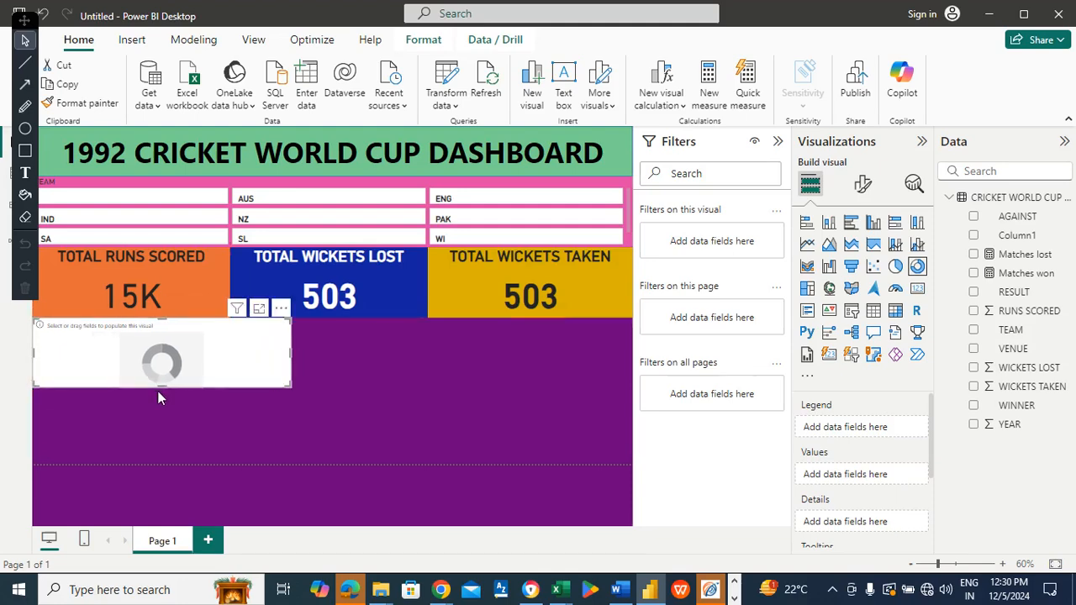
drag(168, 386, 167, 463)
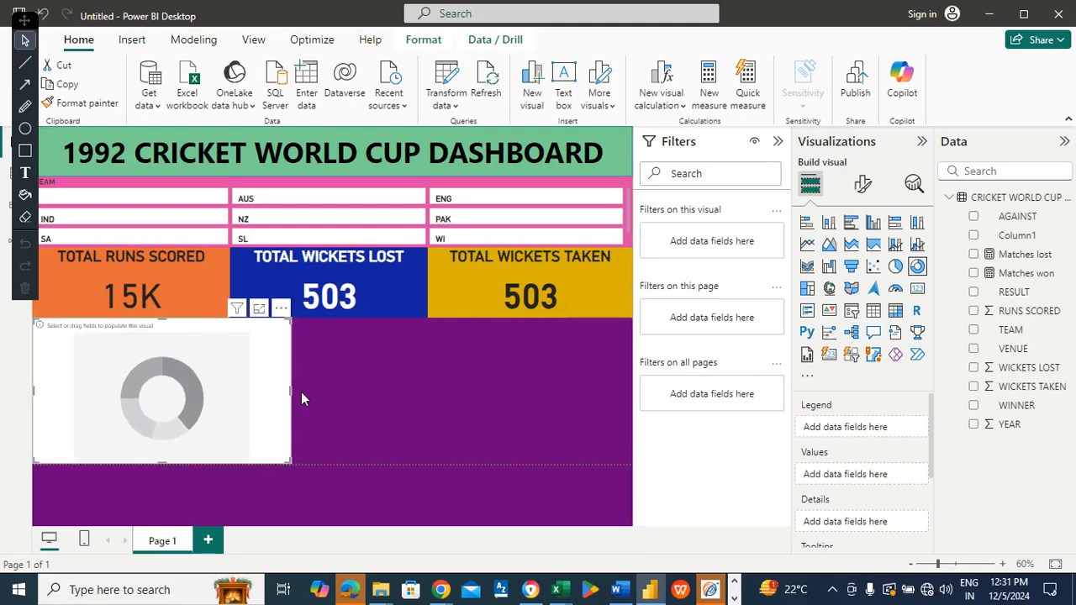
drag(300, 394, 330, 393)
click(494, 377)
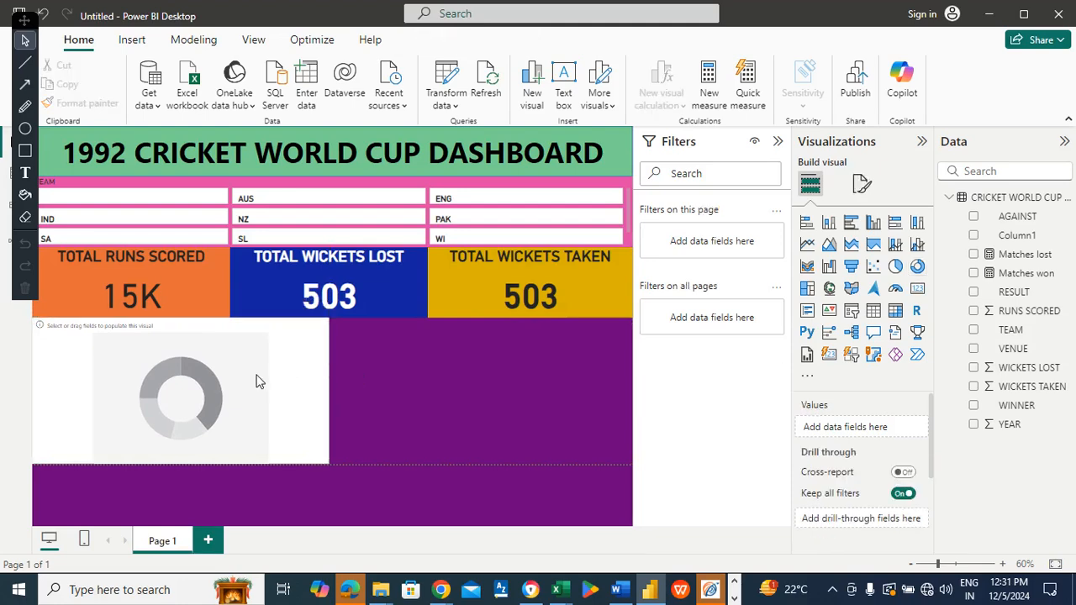
Step: Duplicate the empty donut chart and fit the copy beside the original, filling the remaining width of the row
click(248, 383)
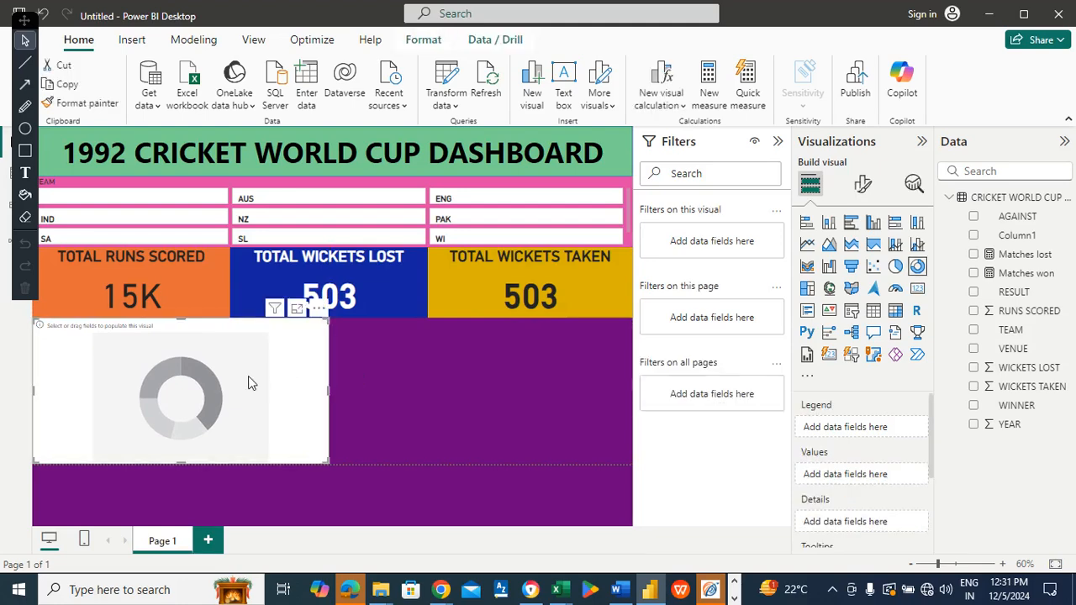
click(373, 357)
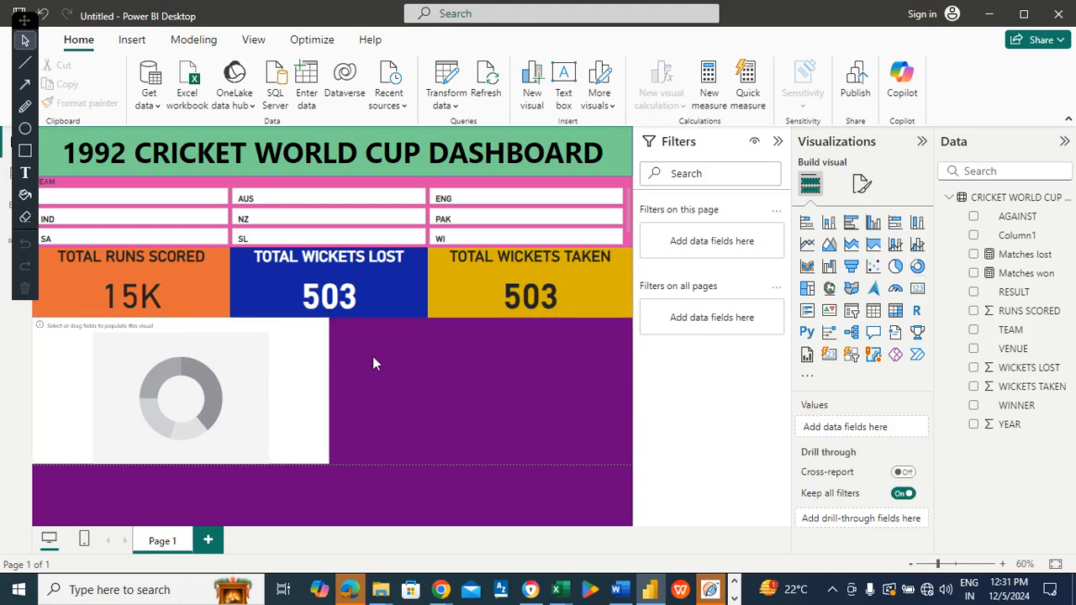
click(249, 378)
key(ctrl+c)
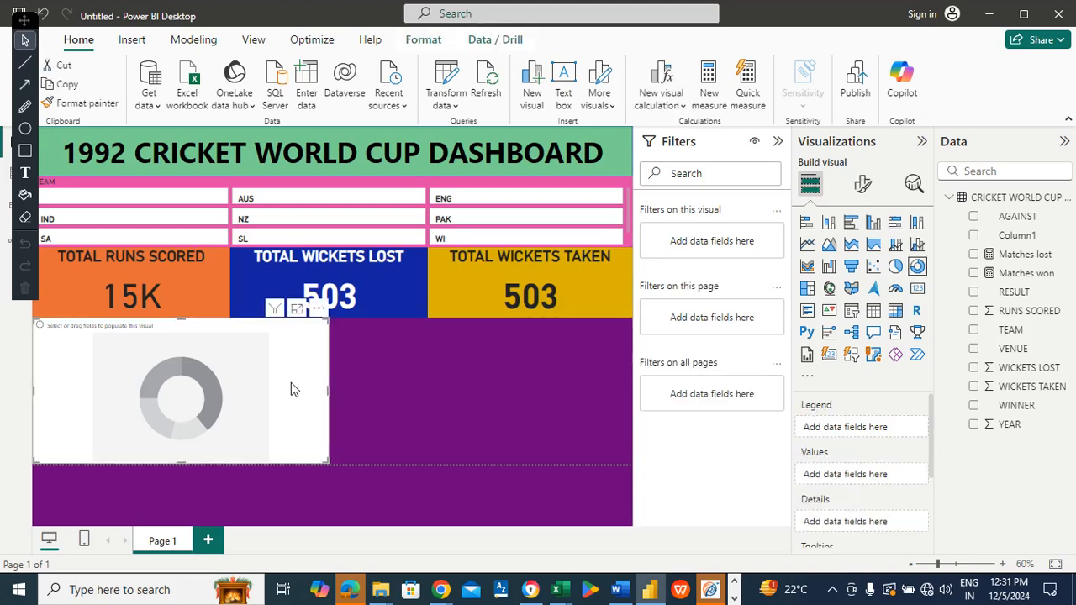
key(ctrl+v)
drag(499, 375, 532, 374)
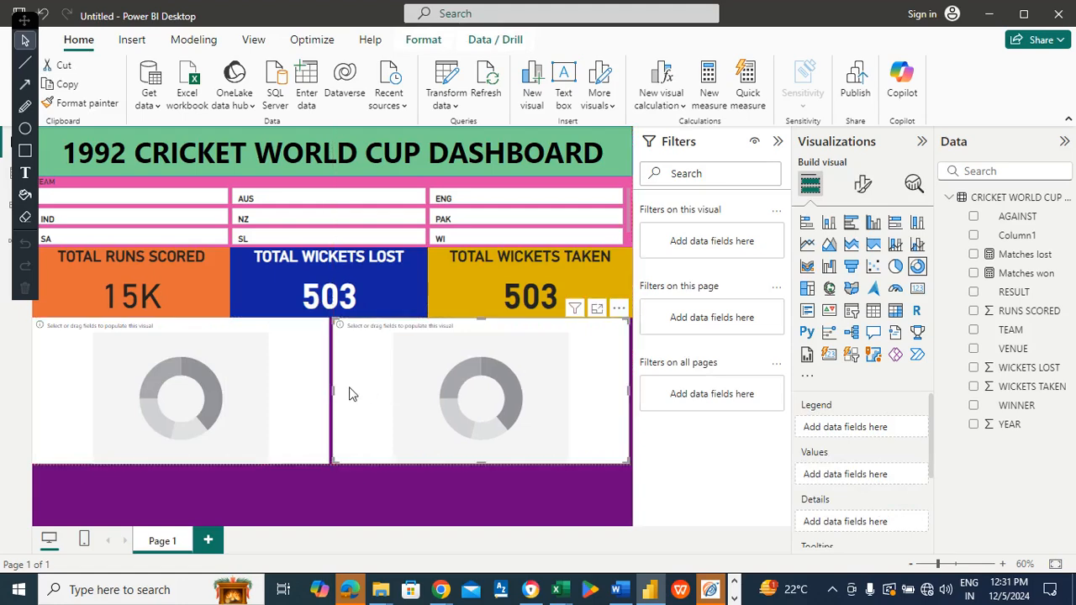
drag(341, 399, 325, 391)
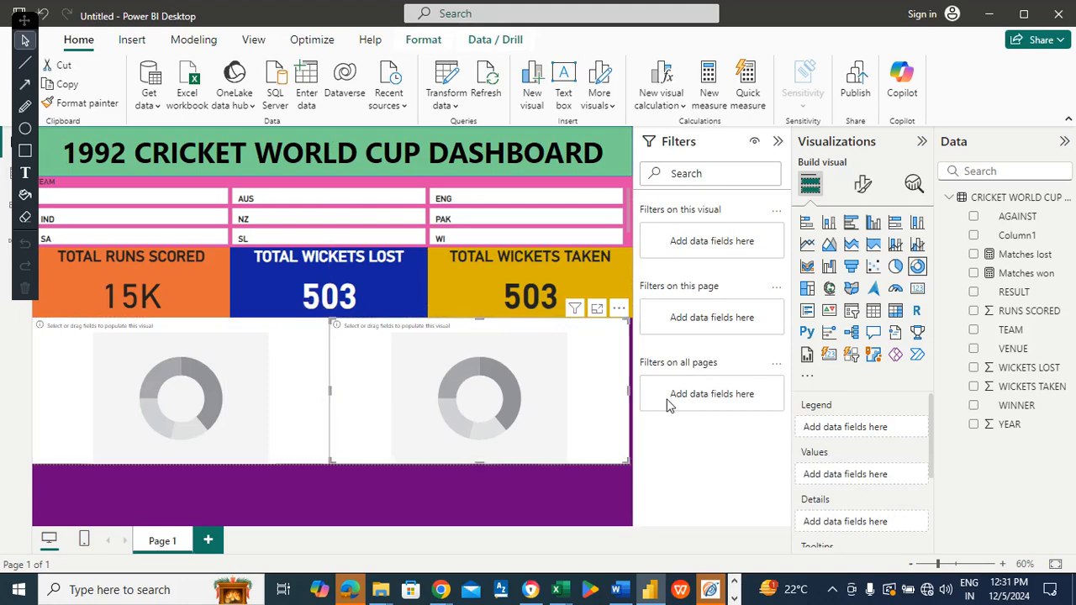
drag(632, 387, 636, 389)
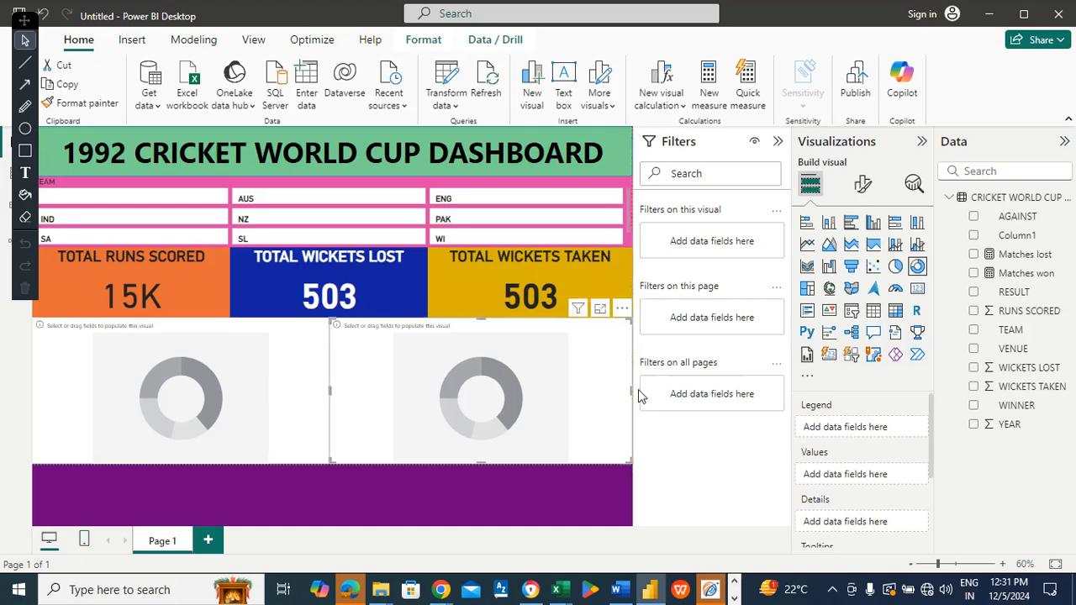
Step: Populate the first donut chart with TEAM as the legend and the Matches won measure as the values
click(166, 381)
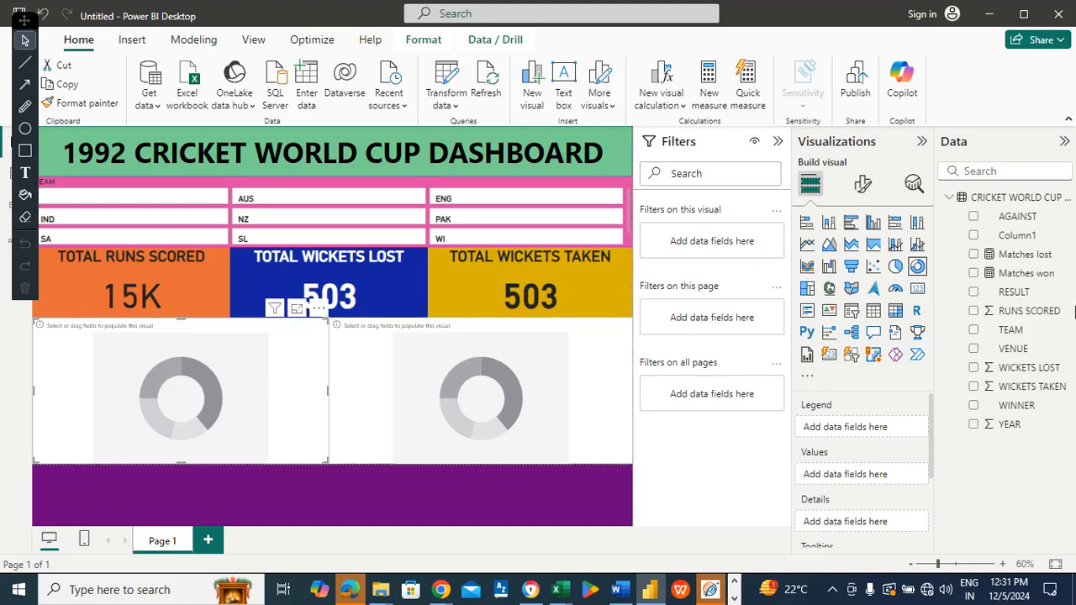
drag(1006, 333, 881, 427)
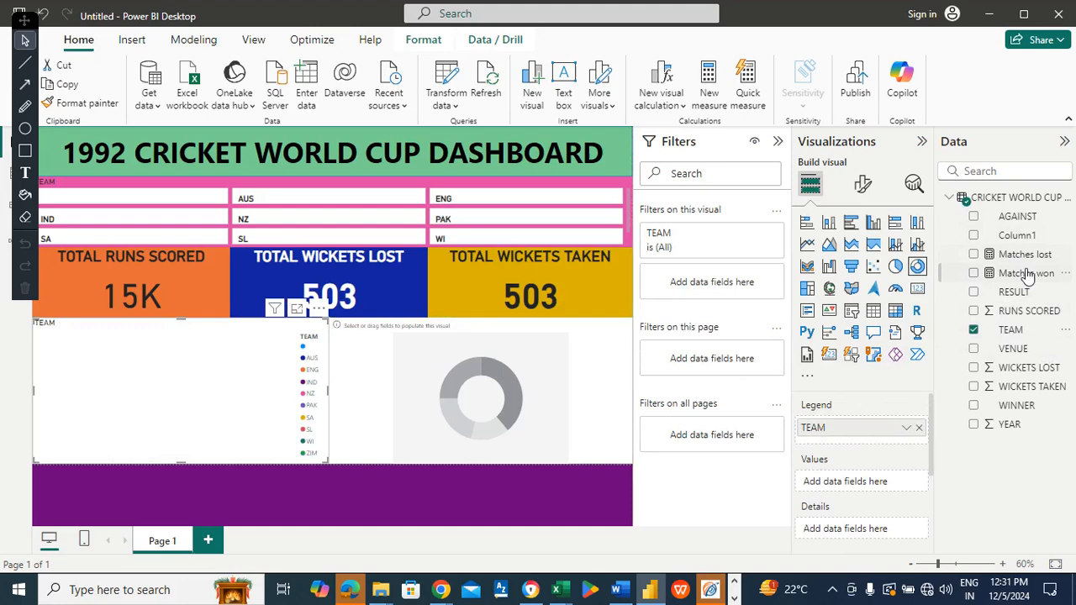
drag(1021, 279, 878, 482)
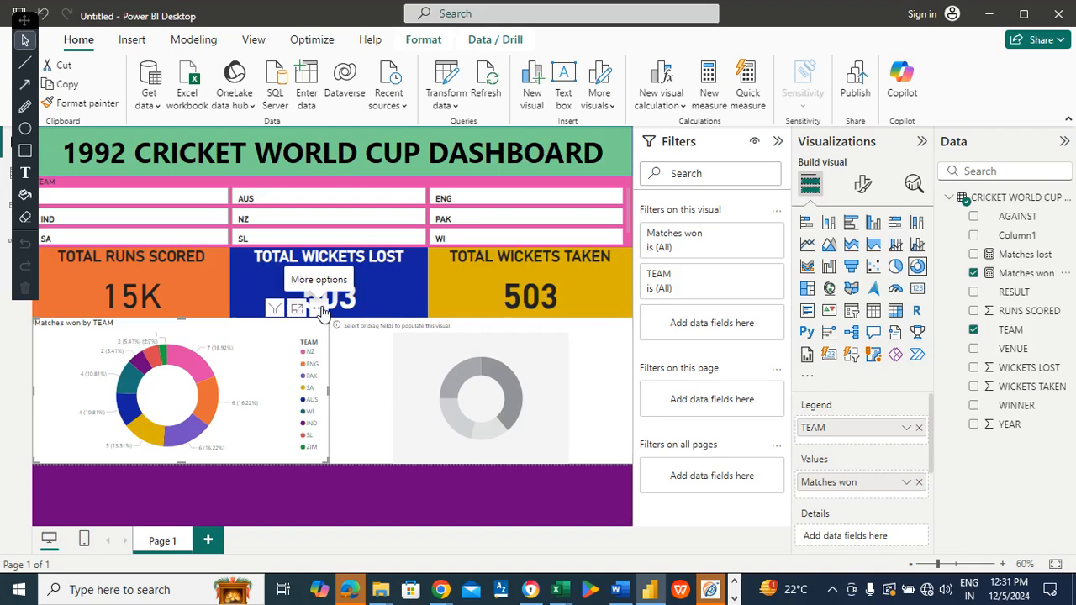
Step: Set the background color of the matches won donut chart to the bright blue from the recent colors
click(862, 186)
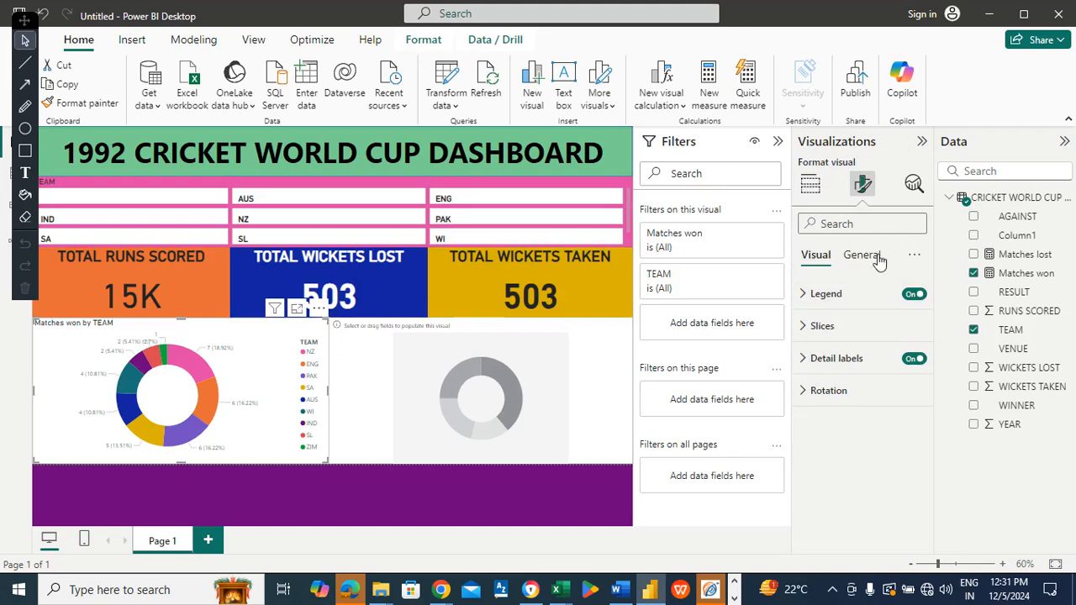
click(878, 262)
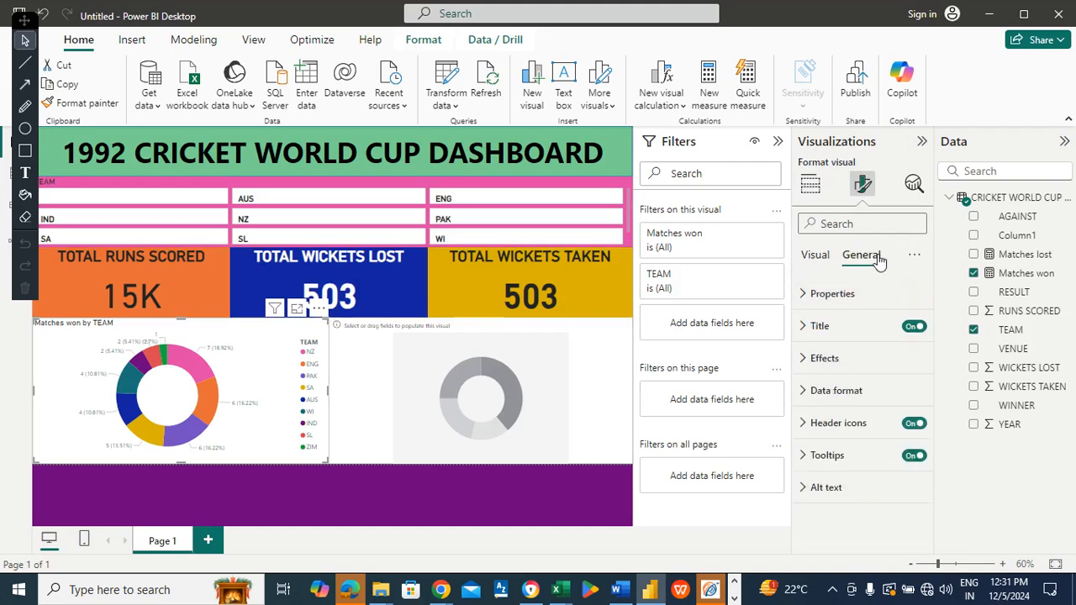
click(840, 362)
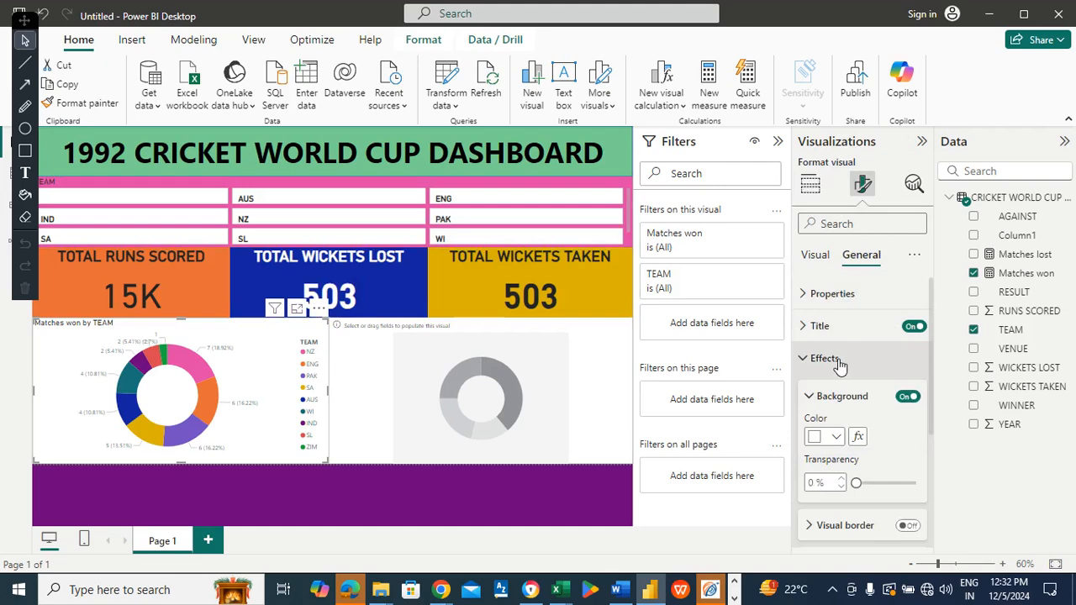
click(835, 438)
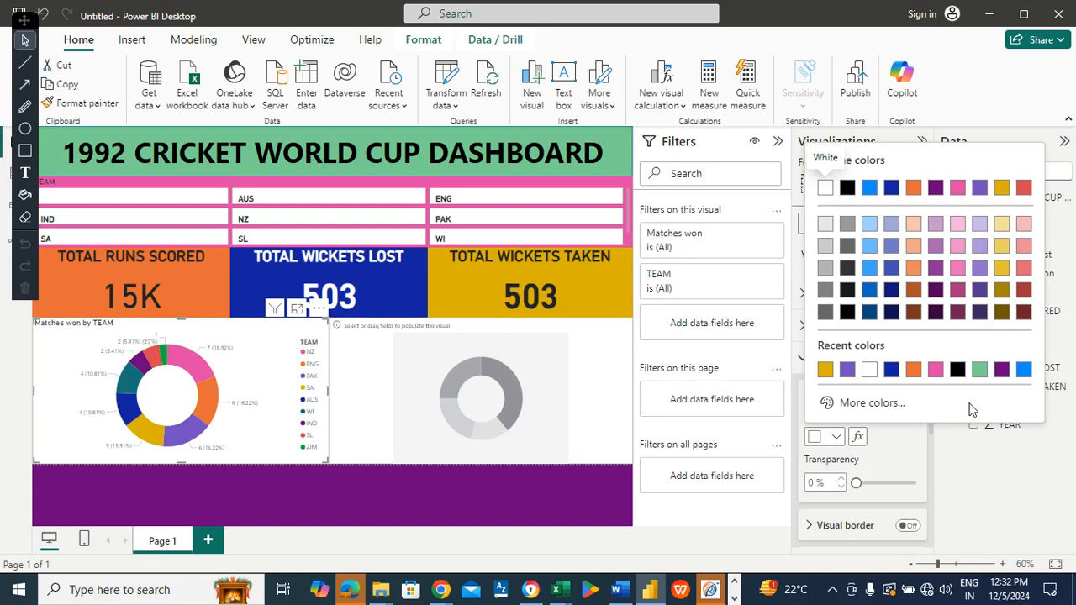
click(1024, 370)
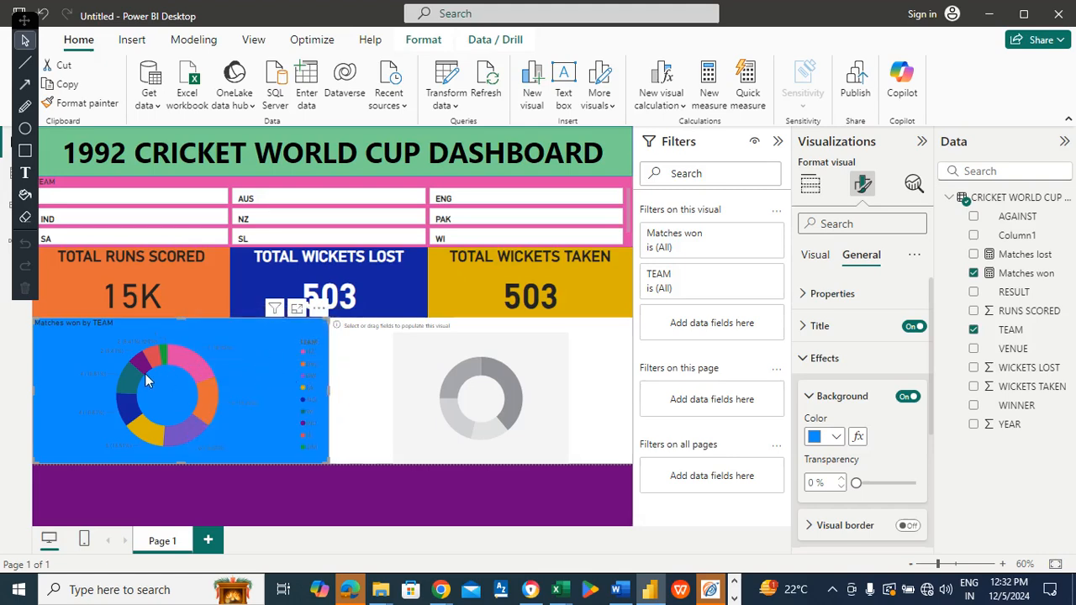
mouse_move(128, 410)
Step: Change the title text of the matches won donut chart to Teamwise matches won
click(859, 330)
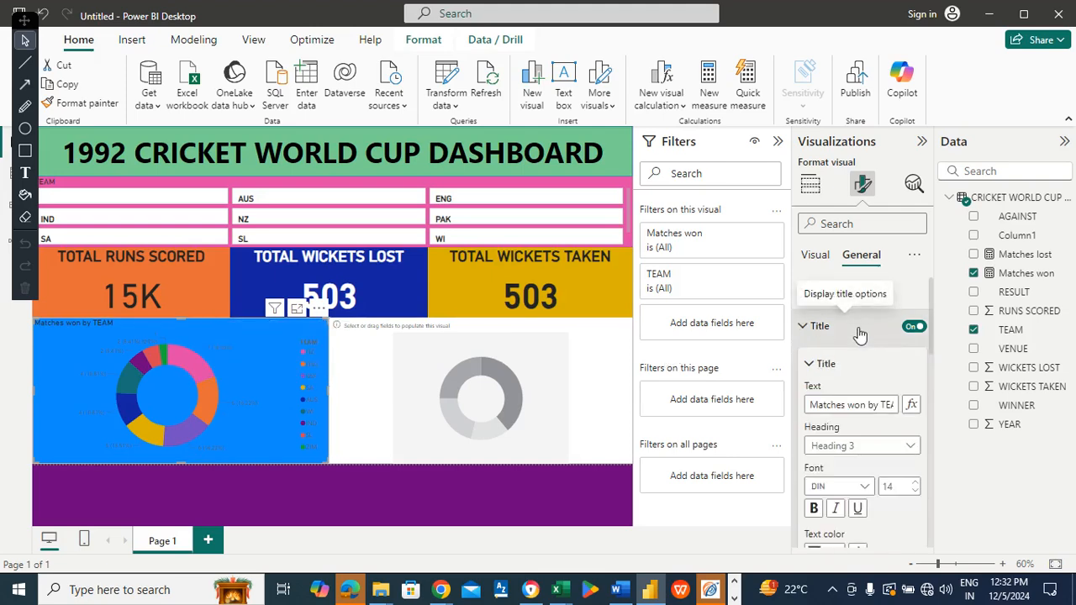
click(872, 405)
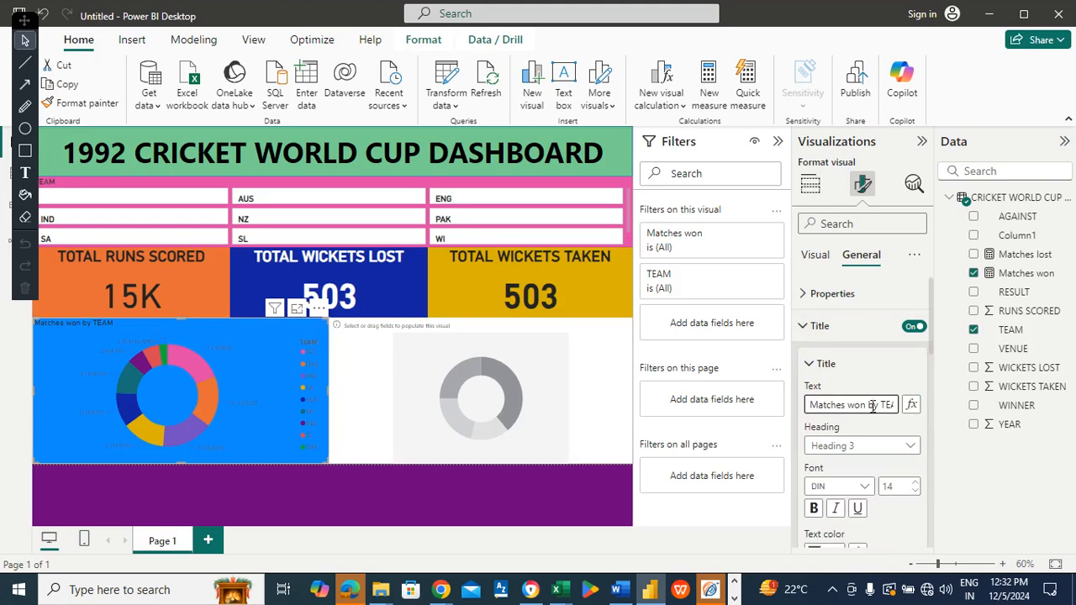
key(ctrl+a)
text(Te)
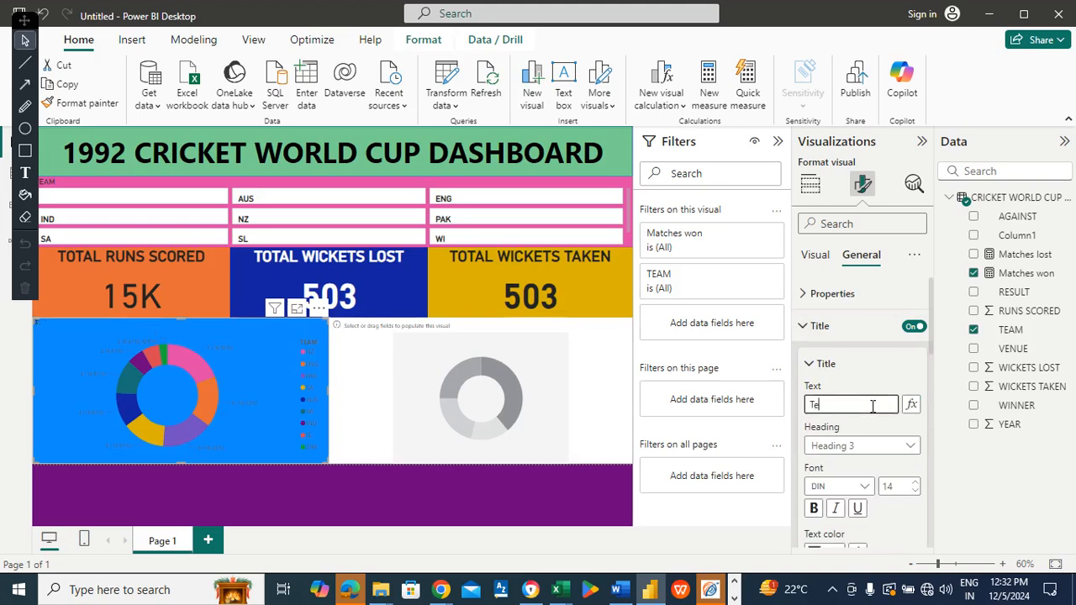
text(amwise matches won)
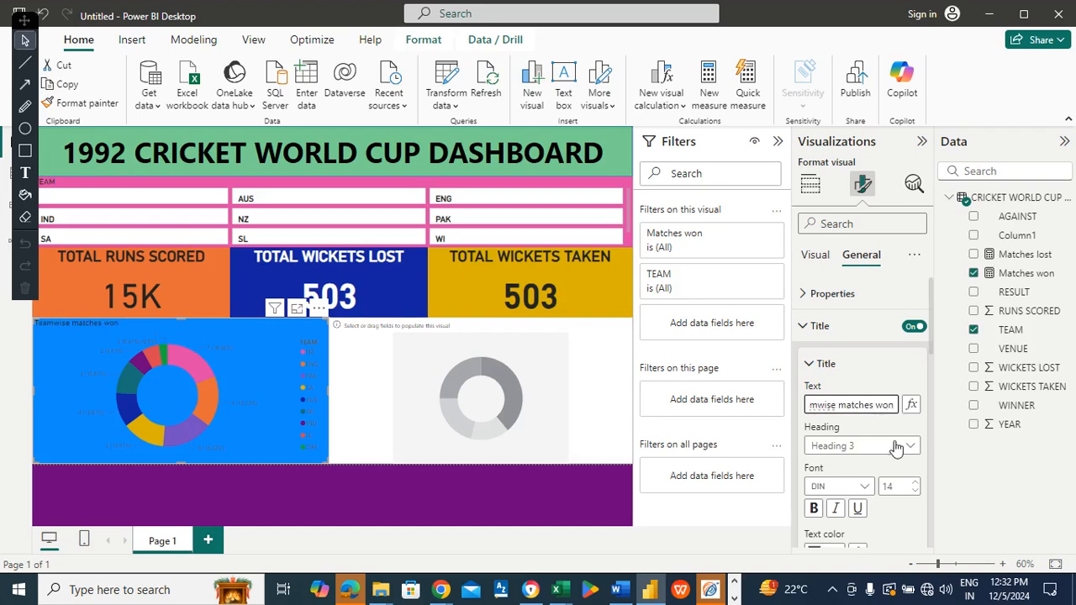
Step: Set the title of the matches won donut chart to font size 20, centered and bold
click(900, 488)
text(2)
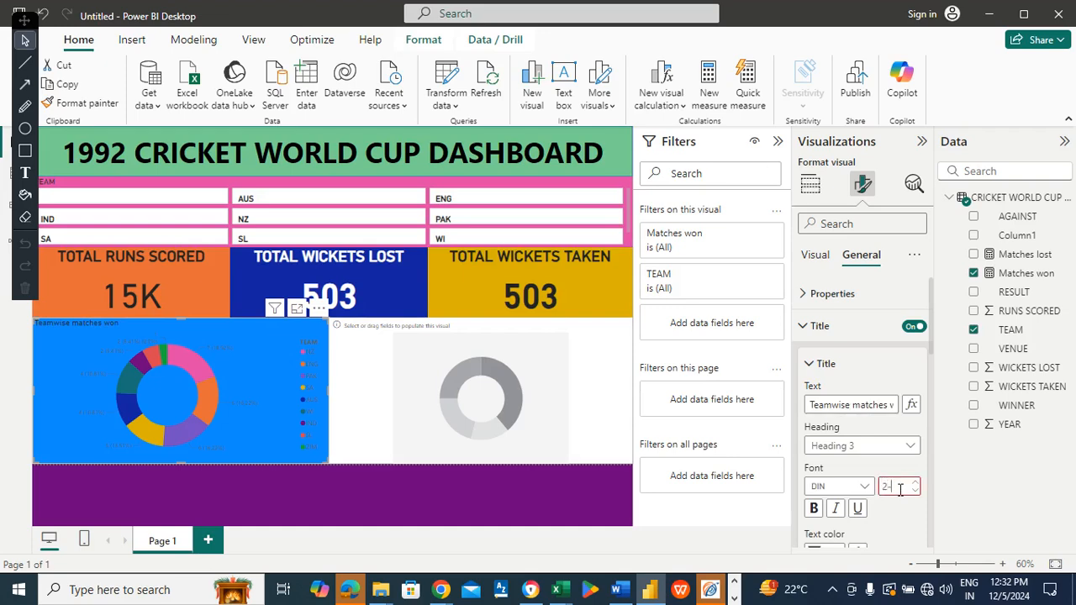
text(0)
key(Return)
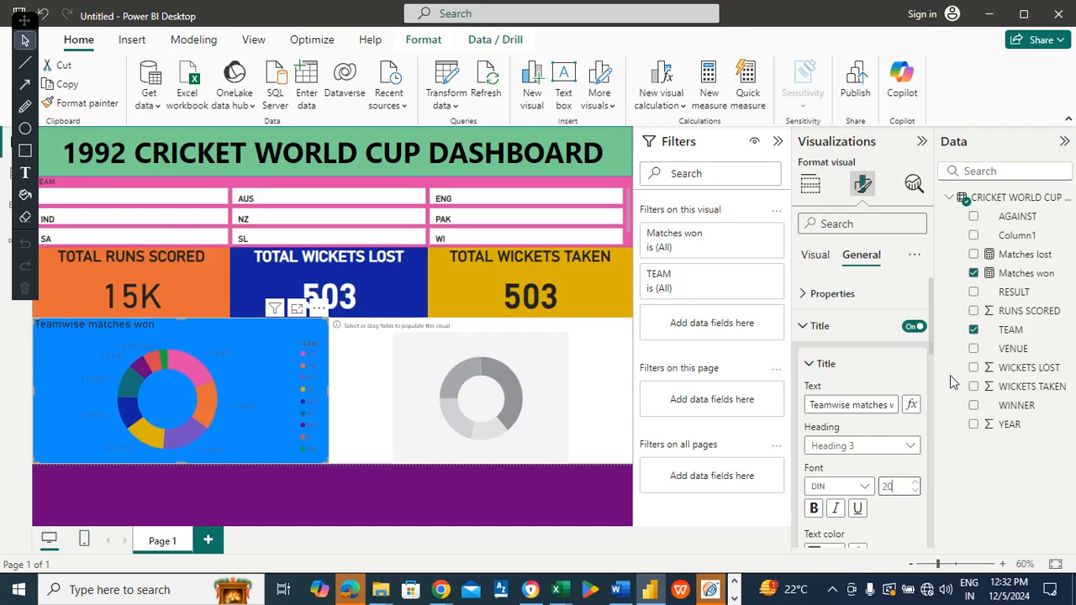
scroll(931, 342, down, 1)
scroll(939, 386, down, 3)
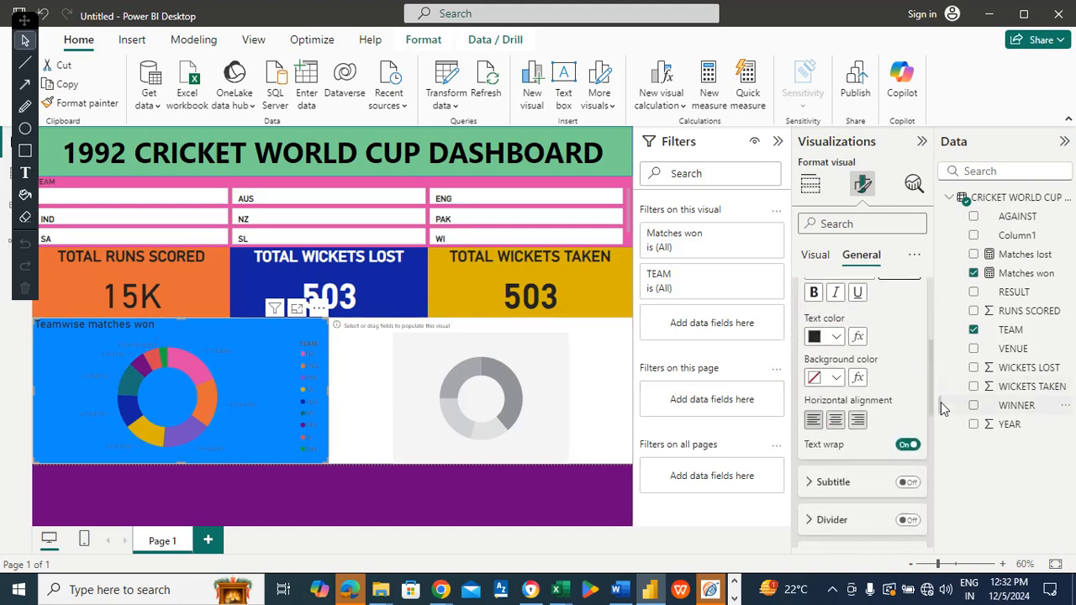
click(843, 421)
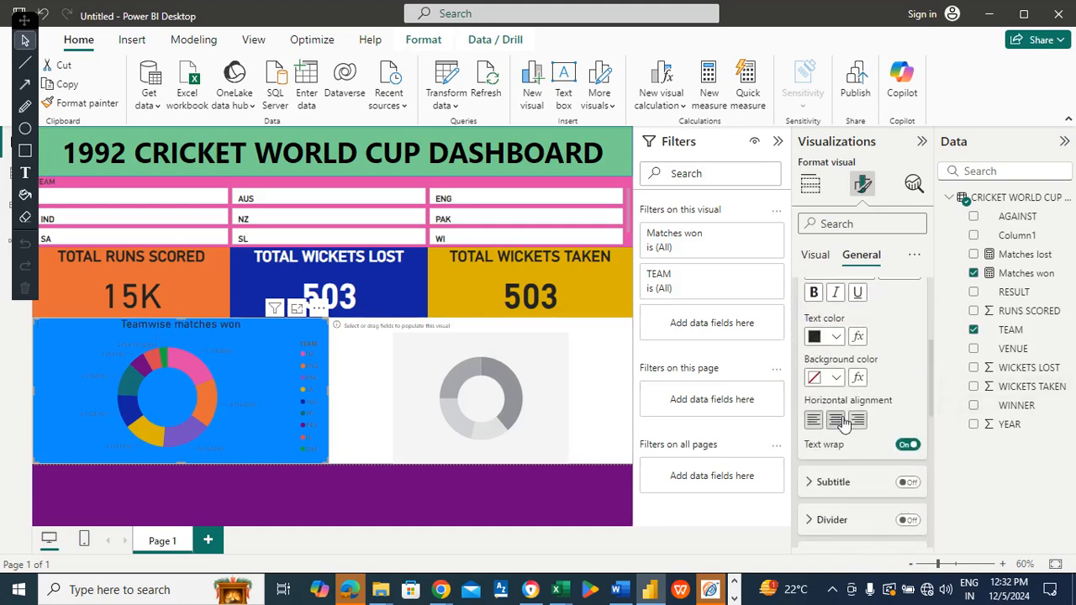
click(814, 296)
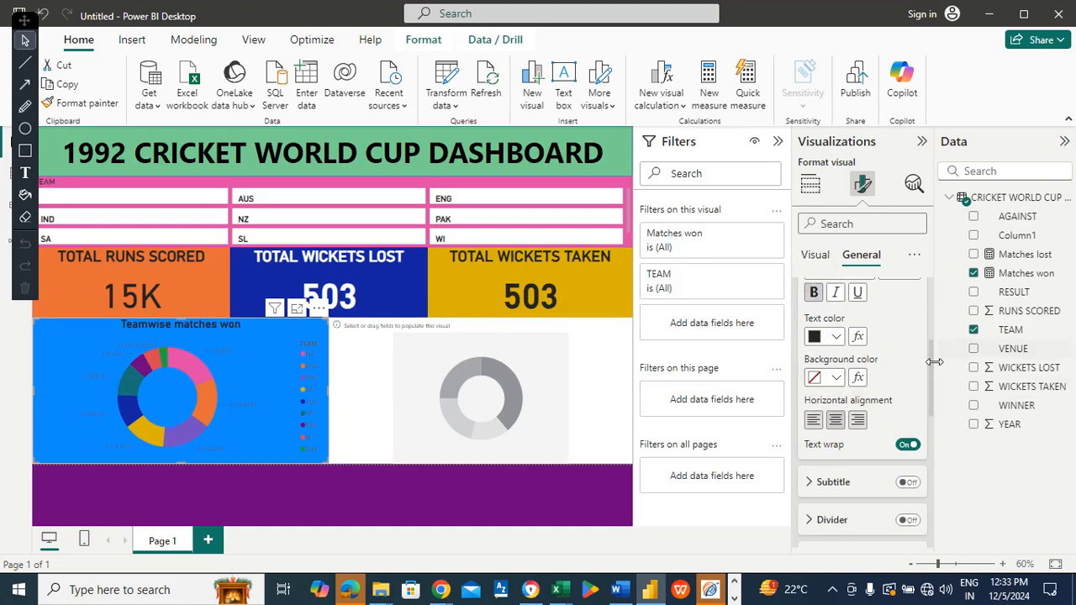
Step: Enlarge the title font of the matches won donut chart to 36, trying 25, 30 and 35 first
drag(930, 369, 928, 326)
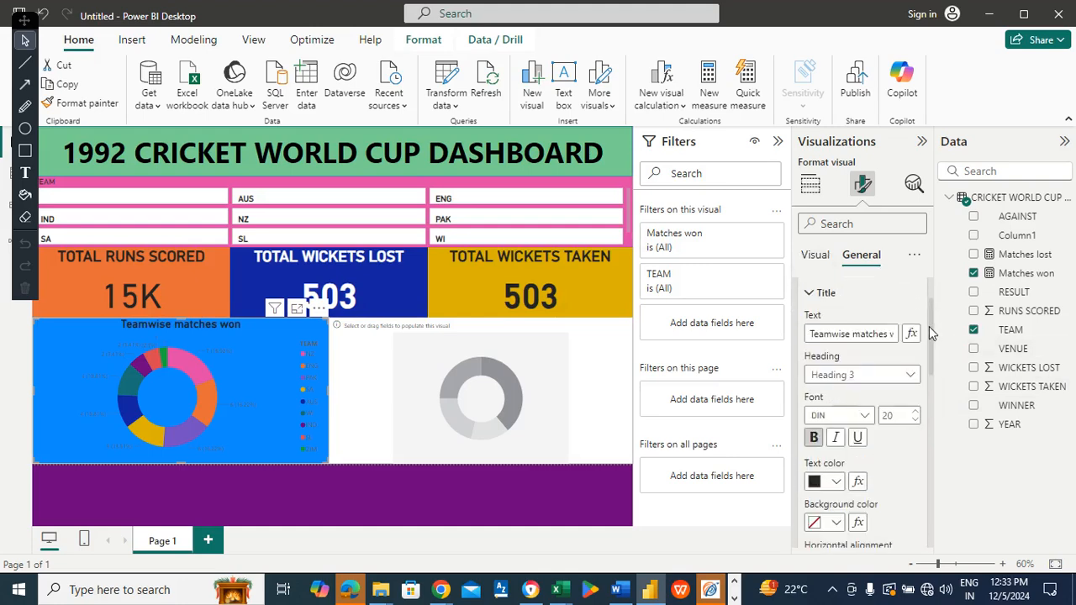
click(899, 415)
text(26)
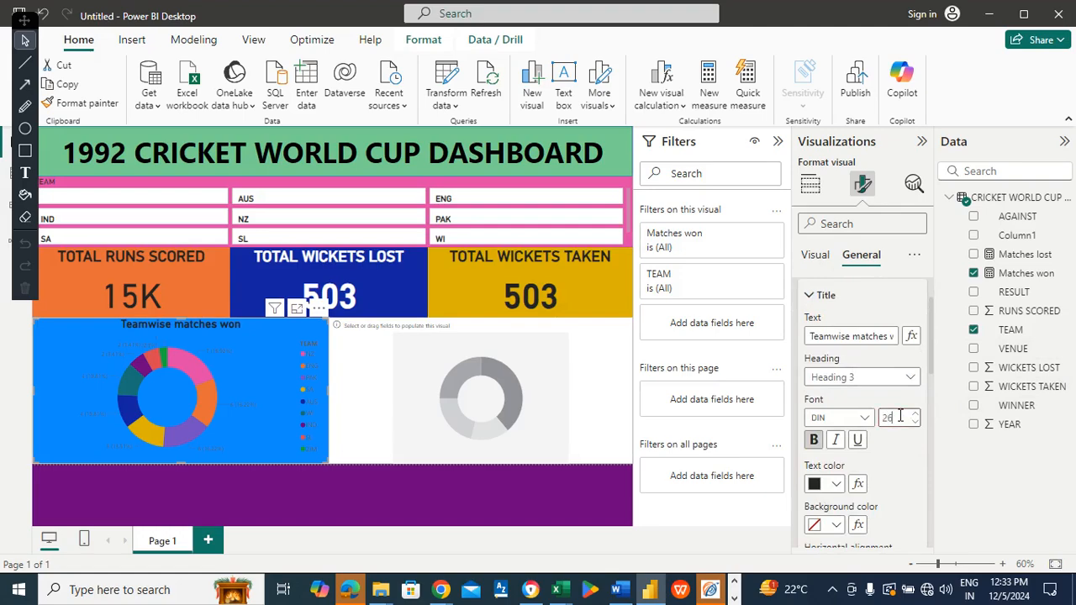
key(BackSpace)
text(5)
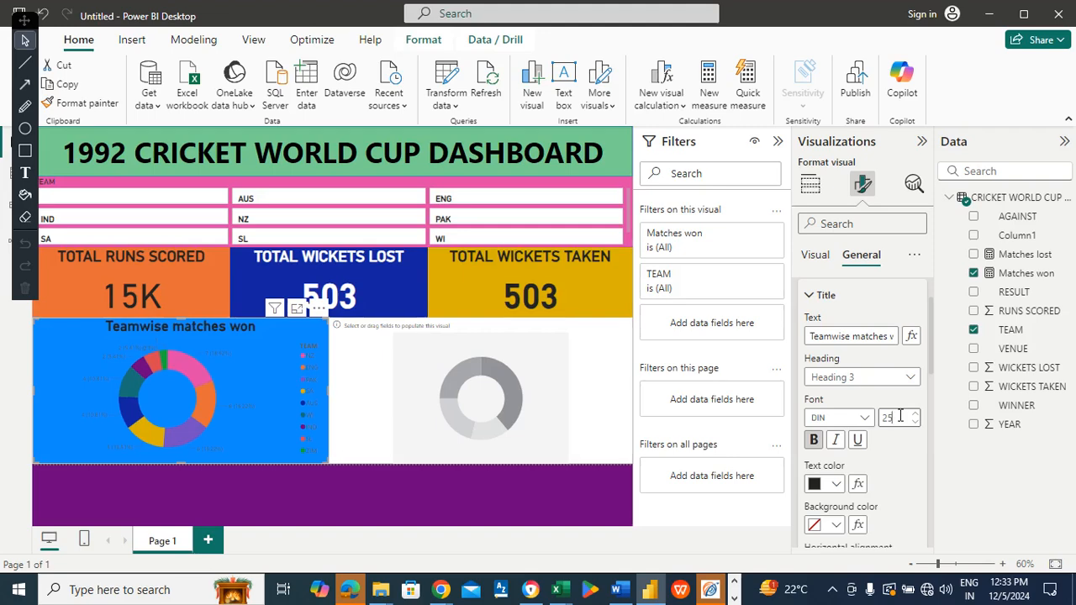
double_click(899, 415)
text(39)
key(BackSpace)
text(0)
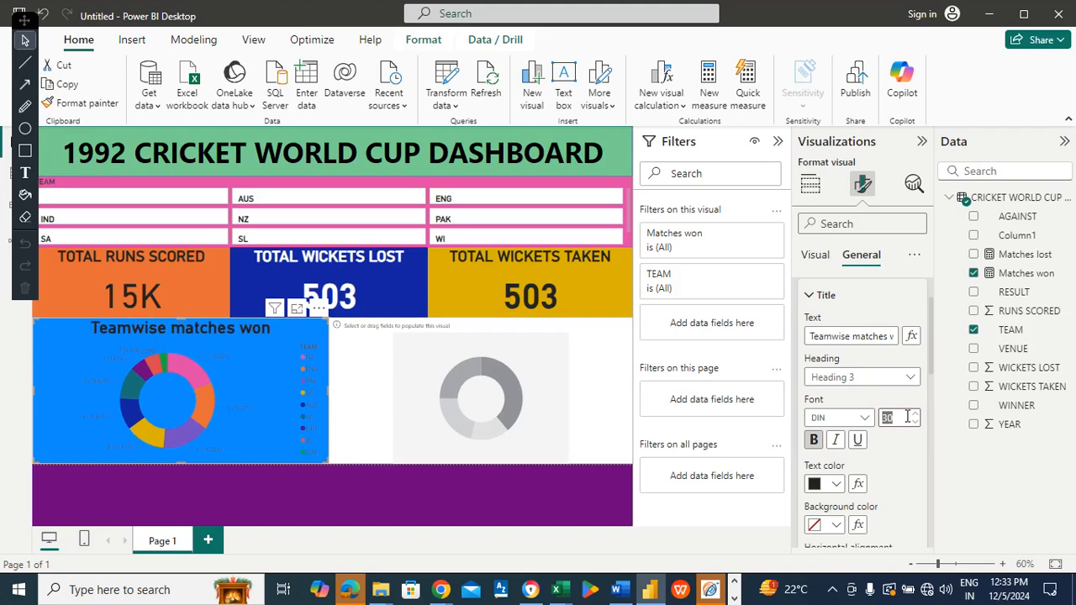
text(33)
key(BackSpace)
text(5)
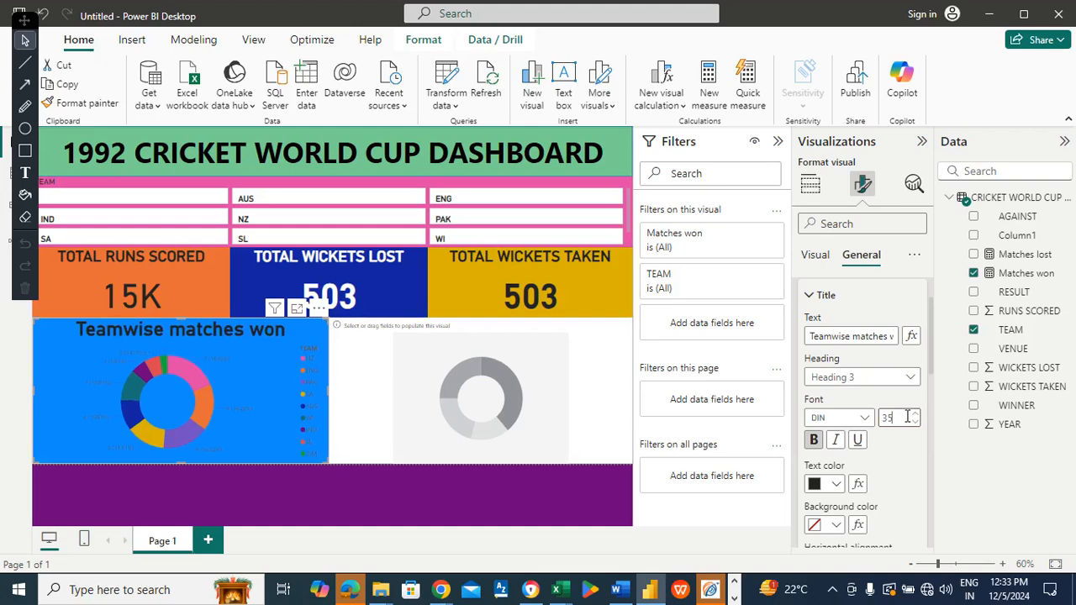
key(BackSpace)
text(6)
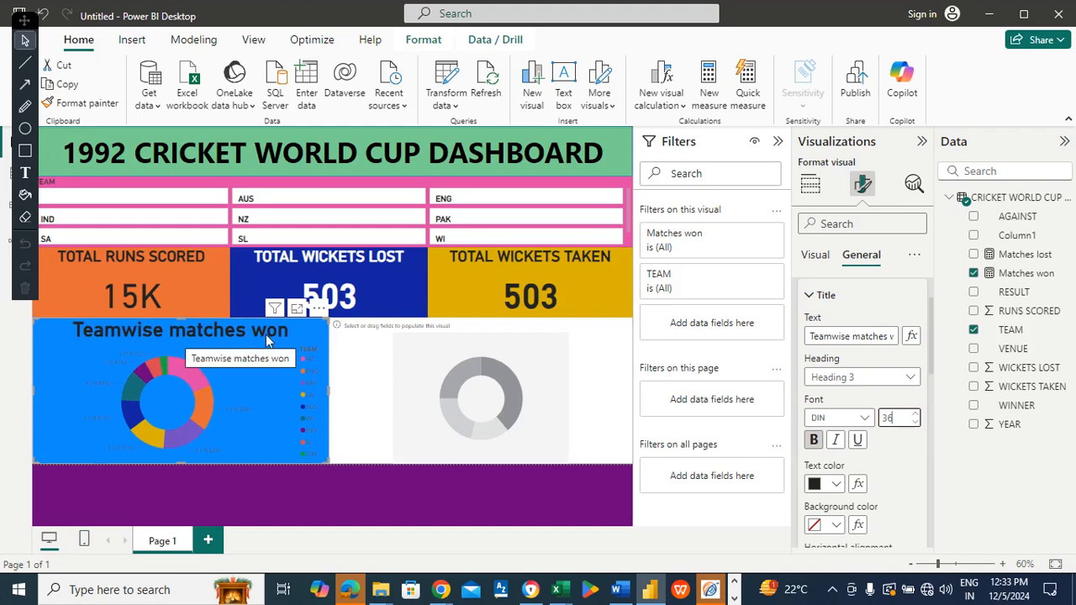
Step: Format the detail label values of the matches won donut chart as size 15, bold and black
click(815, 255)
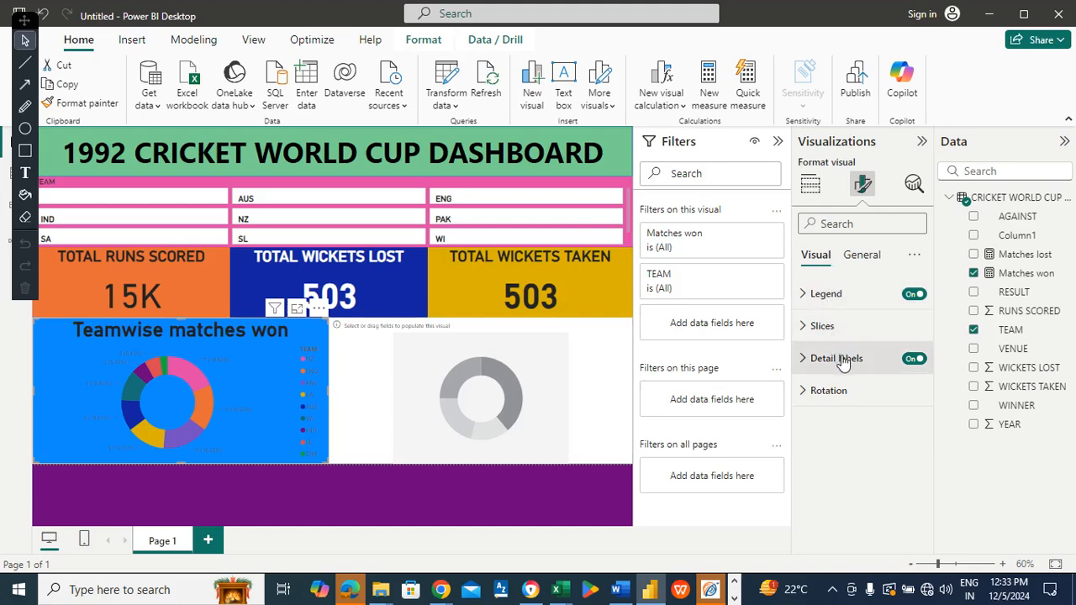
click(823, 326)
click(823, 326)
click(837, 358)
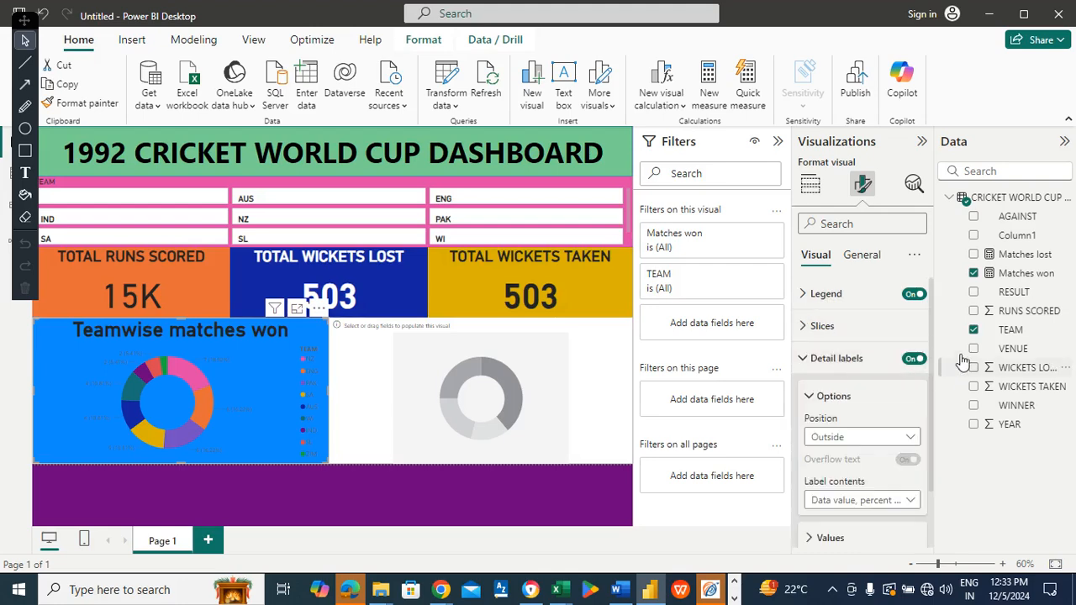
scroll(849, 454, down, 2)
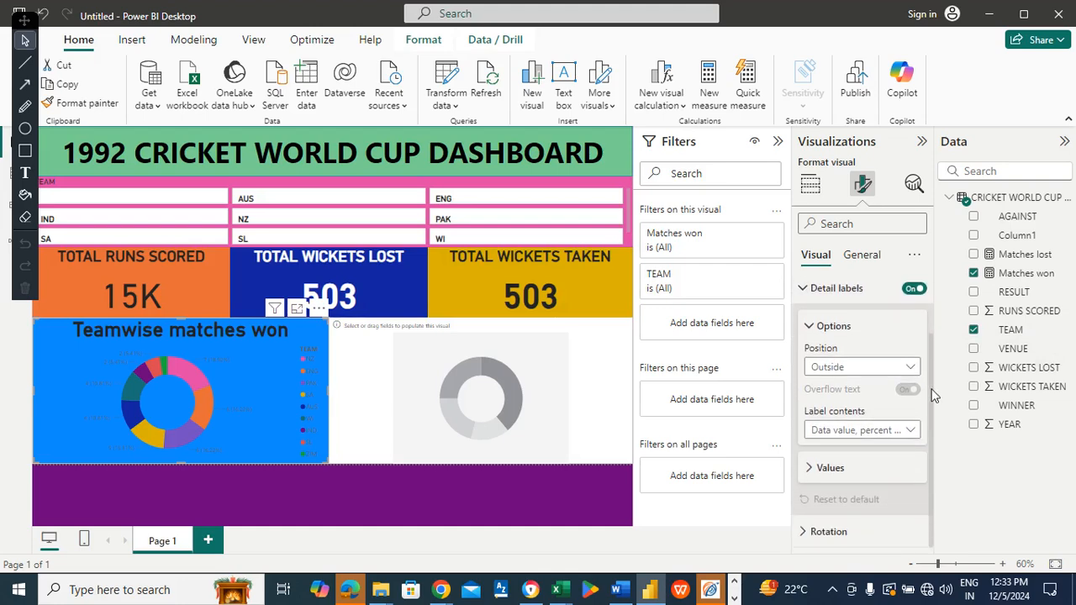
click(830, 468)
click(830, 468)
click(830, 468)
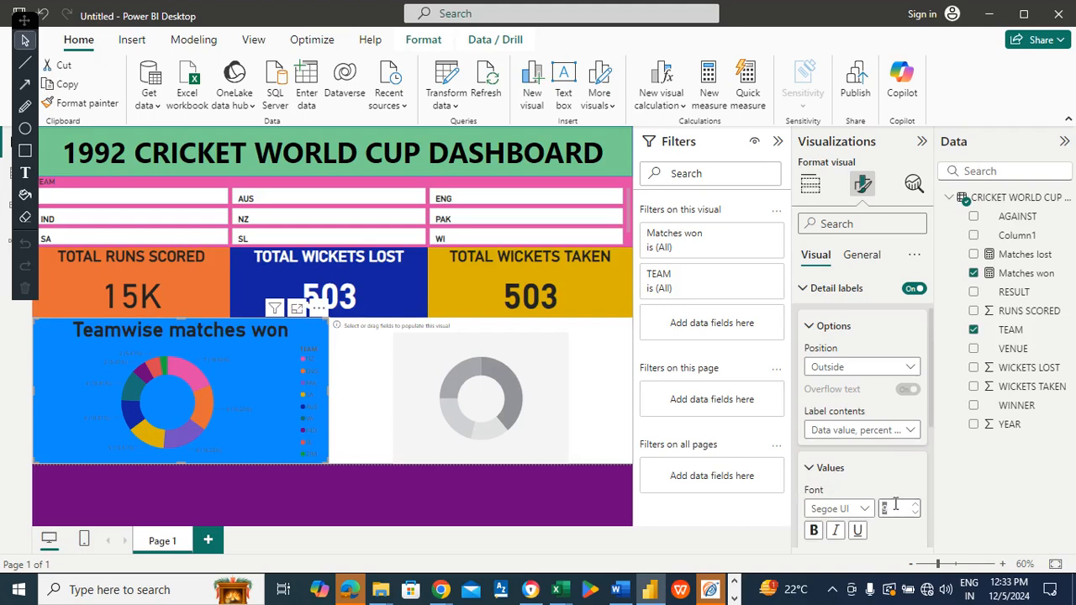
text(15)
scroll(938, 431, down, 3)
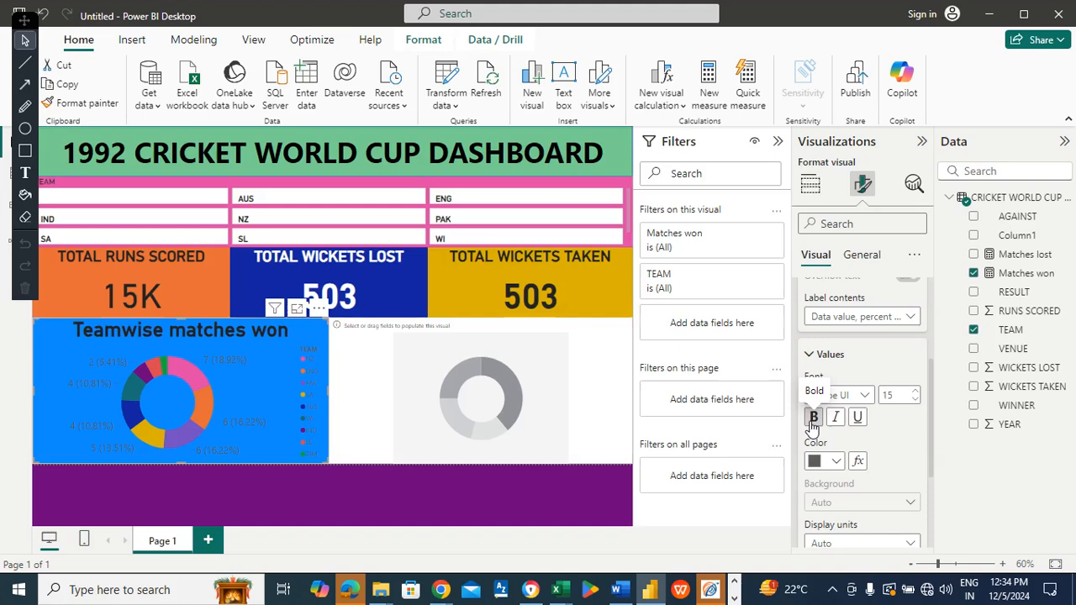
click(838, 462)
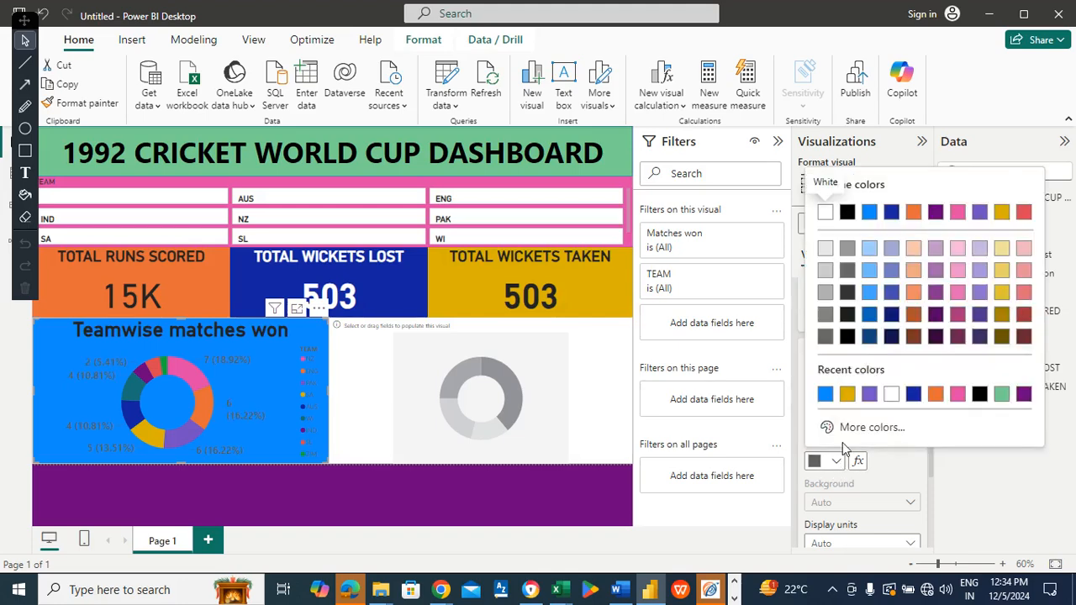
click(980, 395)
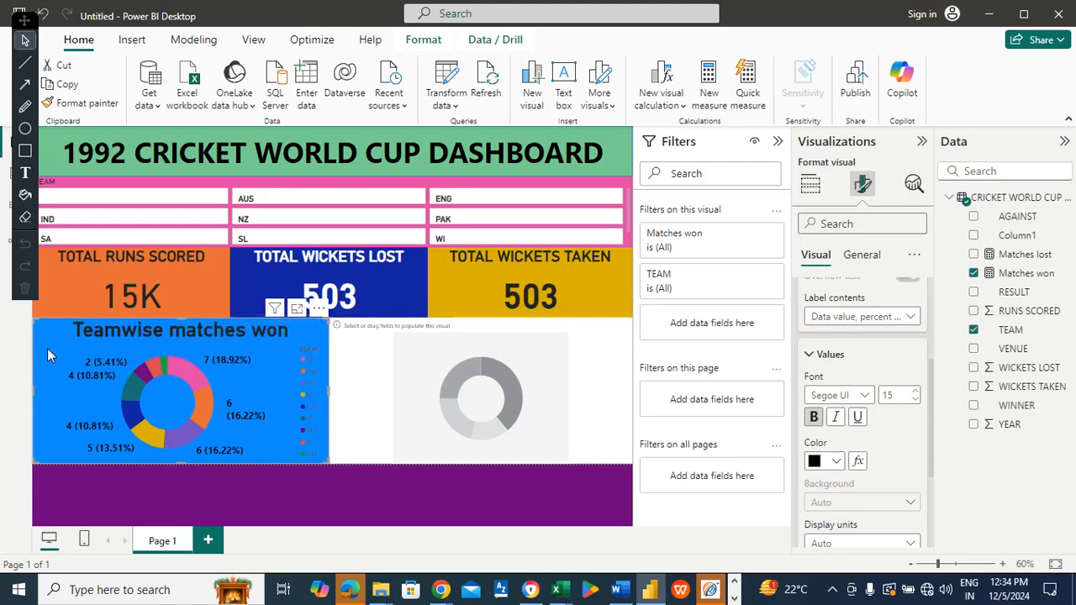
Step: Populate the empty donut chart with TEAM as the legend and Matches lost as the values, and open its general formatting options
click(393, 357)
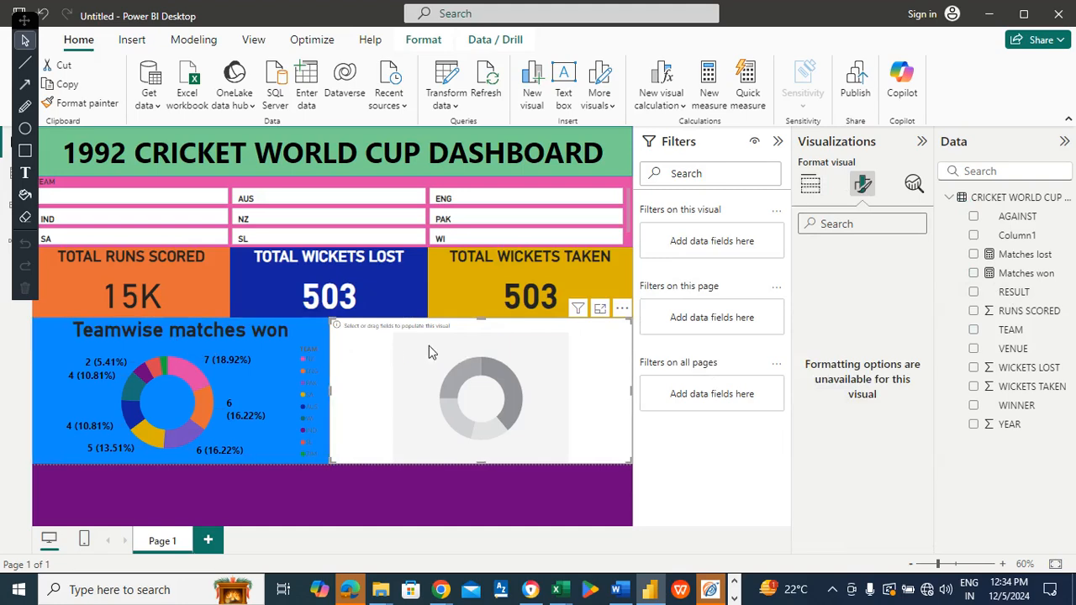
click(809, 183)
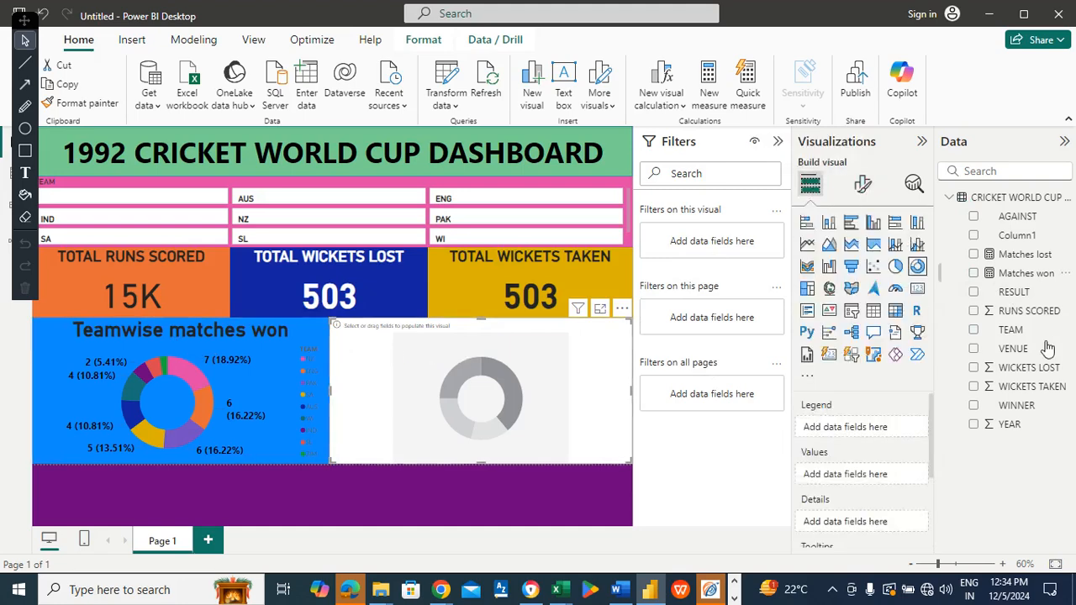
drag(1016, 337, 898, 428)
drag(1030, 261, 879, 477)
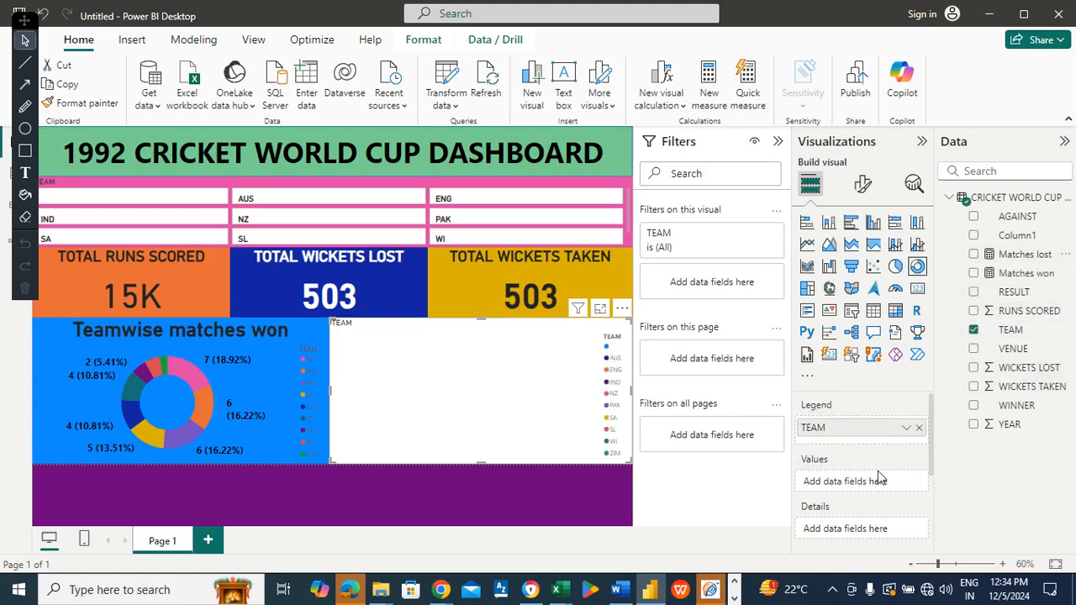
drag(1003, 257, 869, 484)
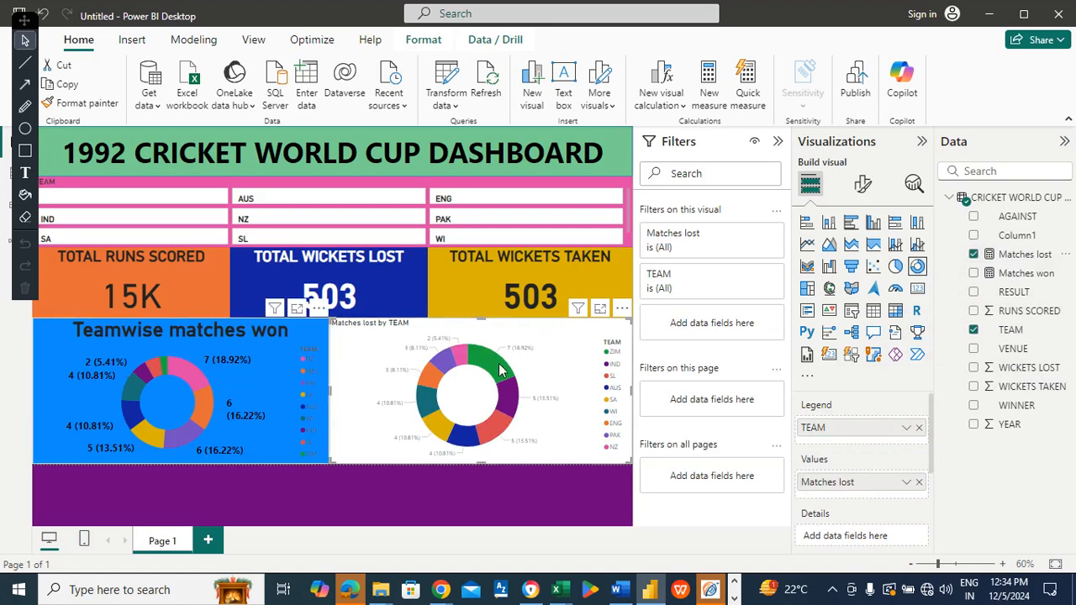
click(861, 185)
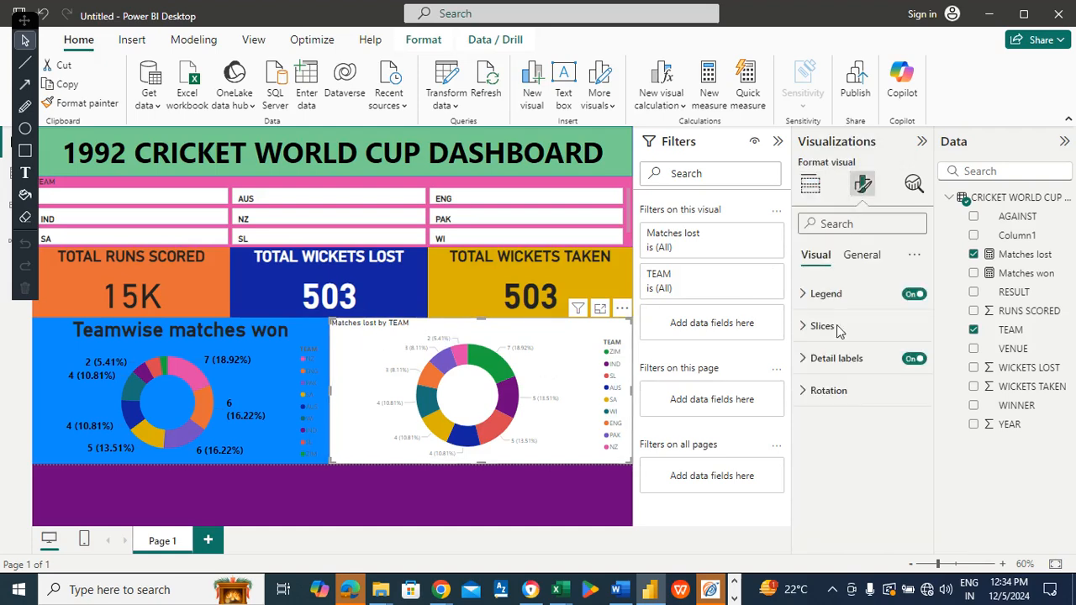
click(863, 256)
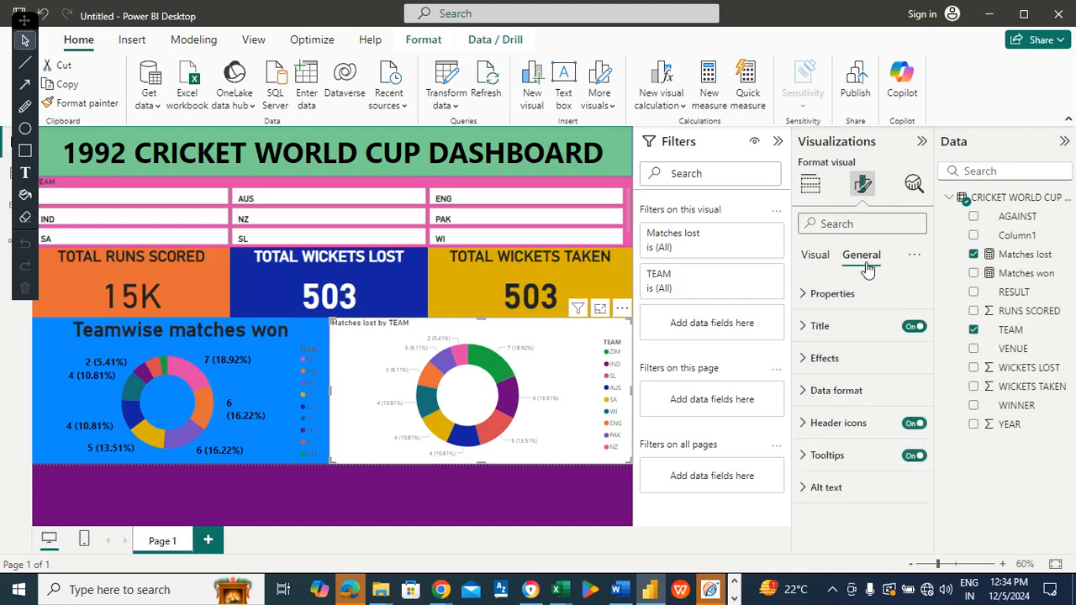
click(847, 358)
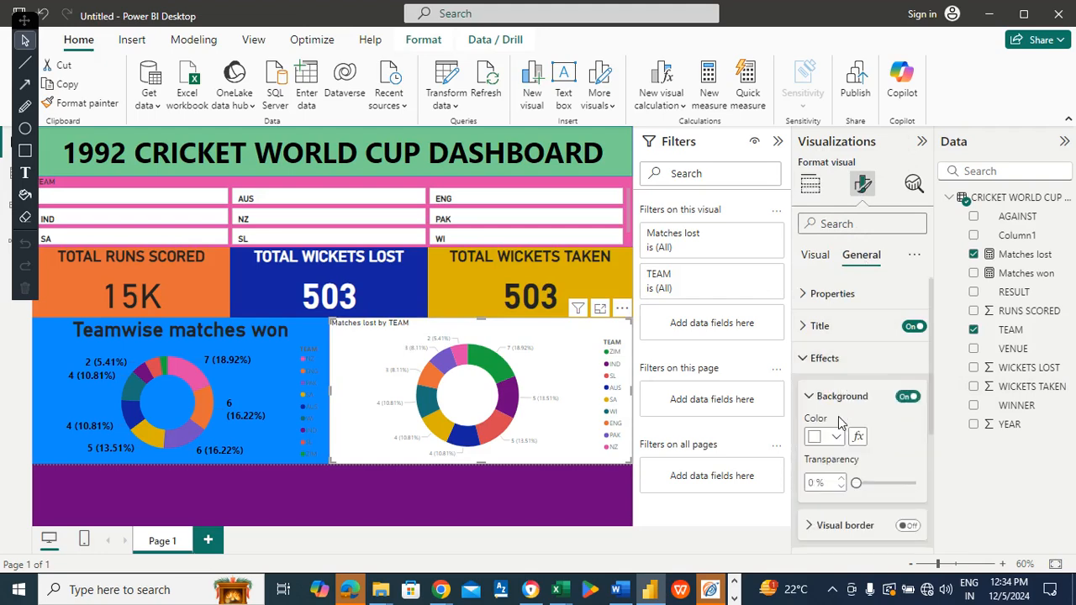
click(838, 437)
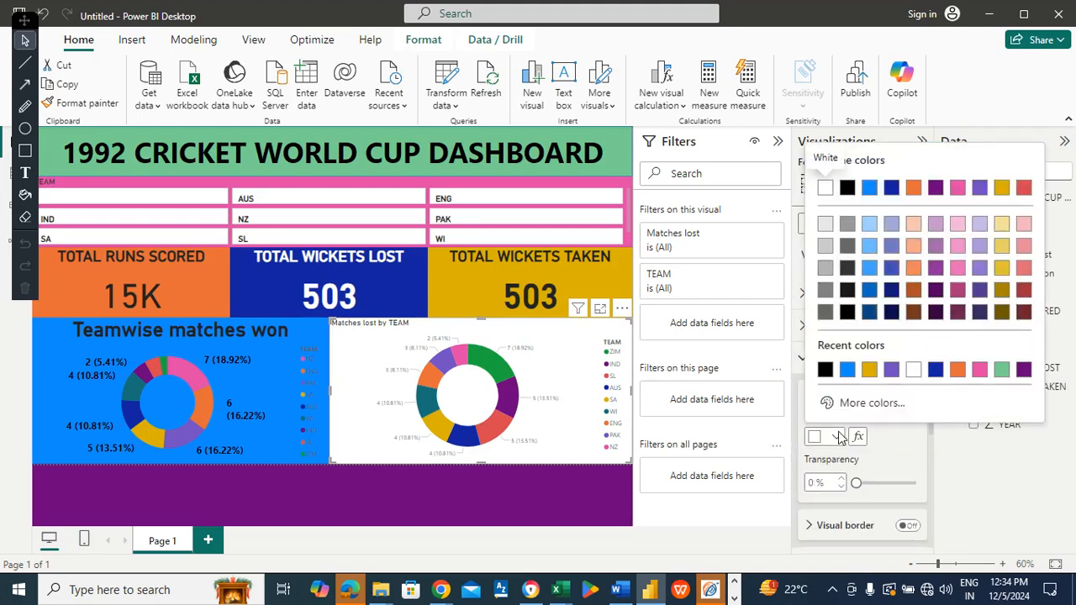
click(838, 437)
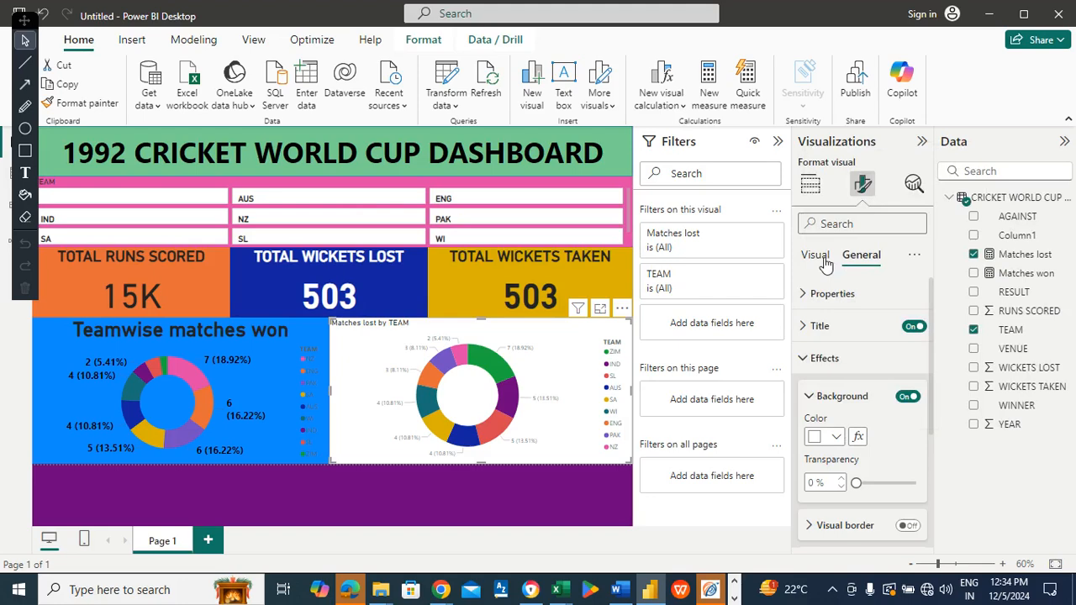
Step: Change the title text of the matches lost donut chart to Teamwise matches lost
click(817, 326)
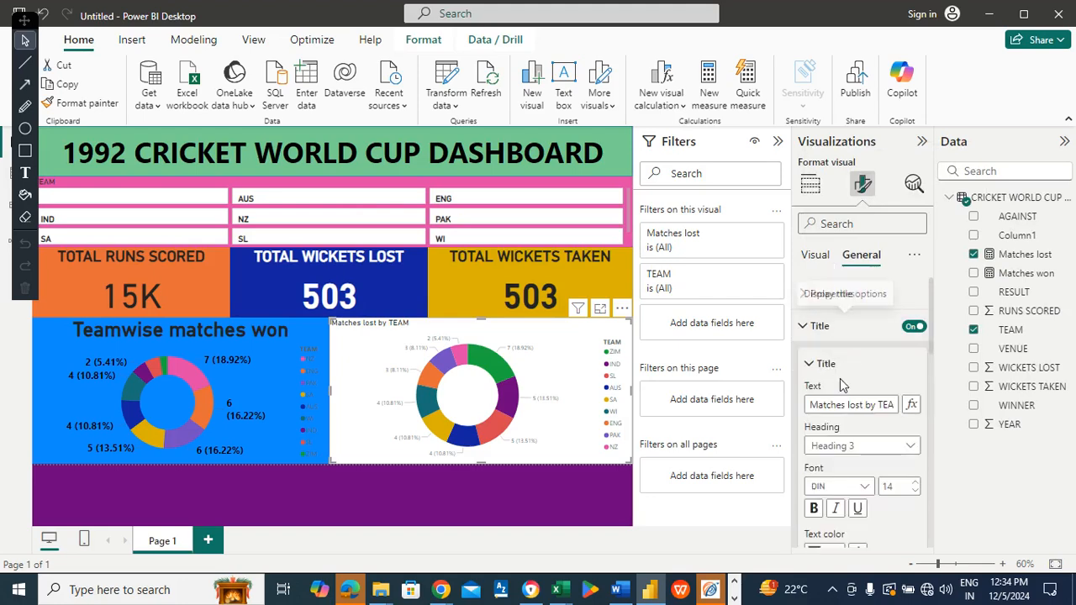
click(838, 406)
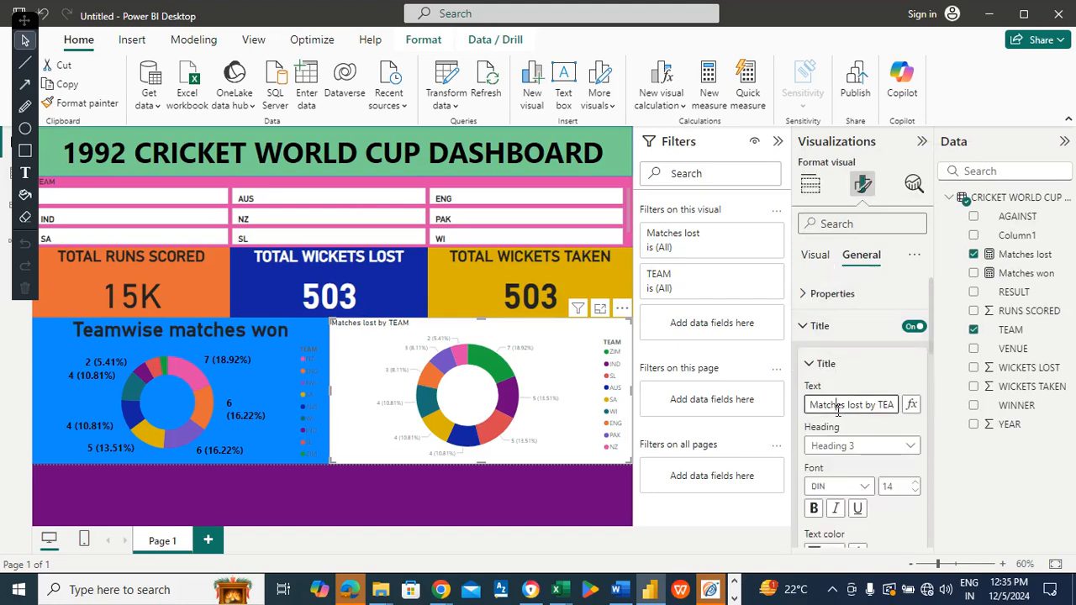
key(ctrl+a)
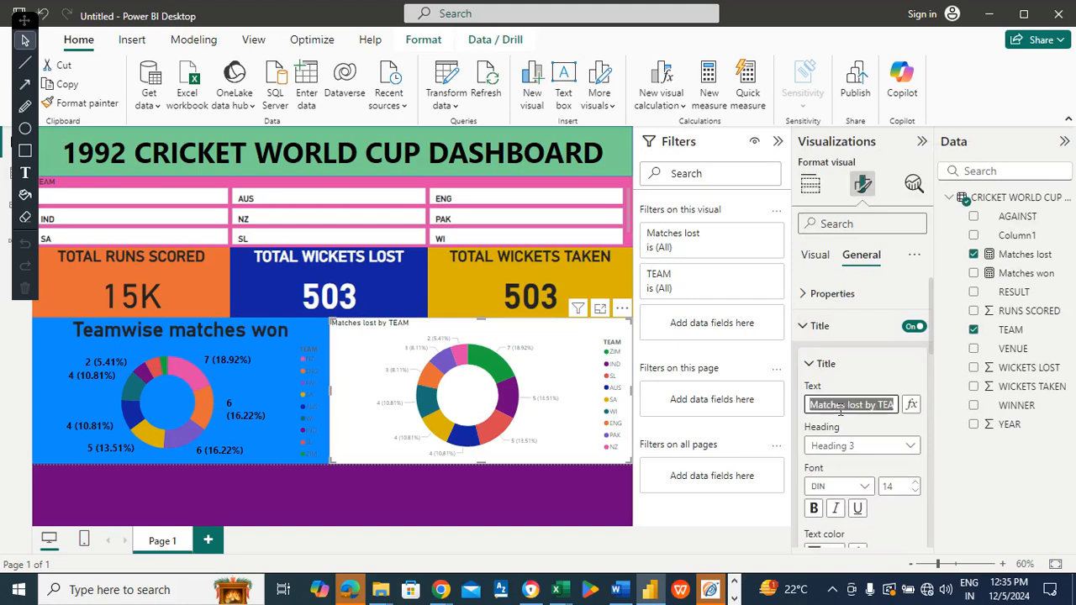
text(Tea)
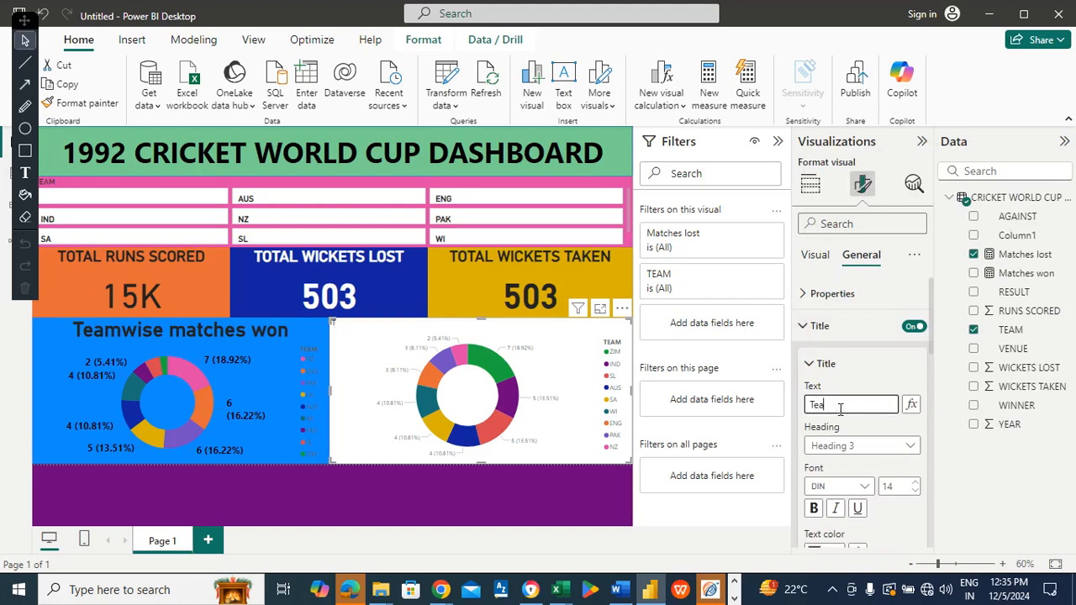
text(mwise matv)
key(BackSpace)
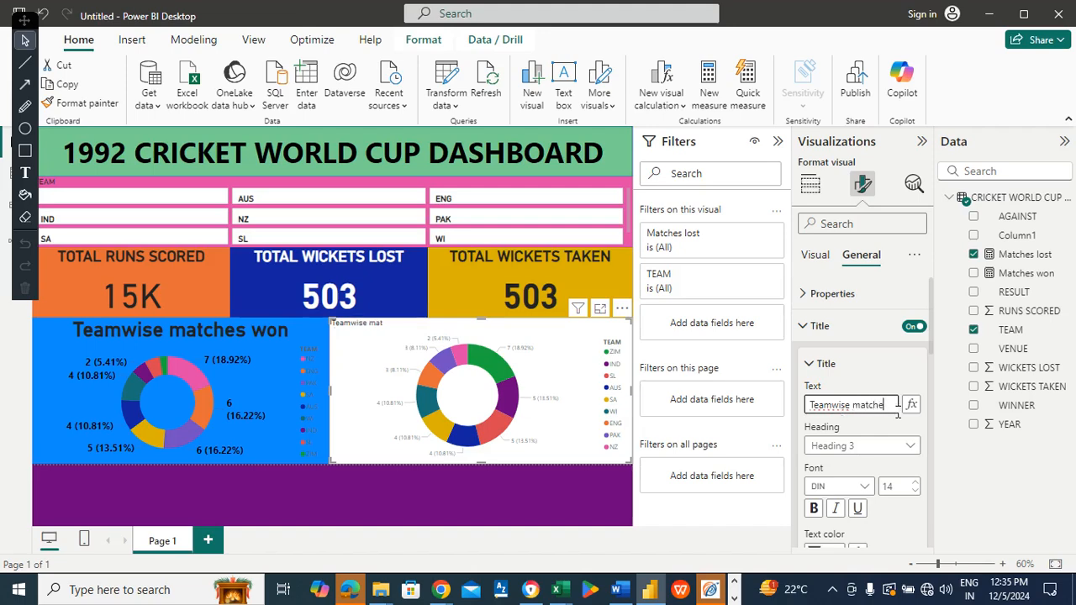
text(ches lost)
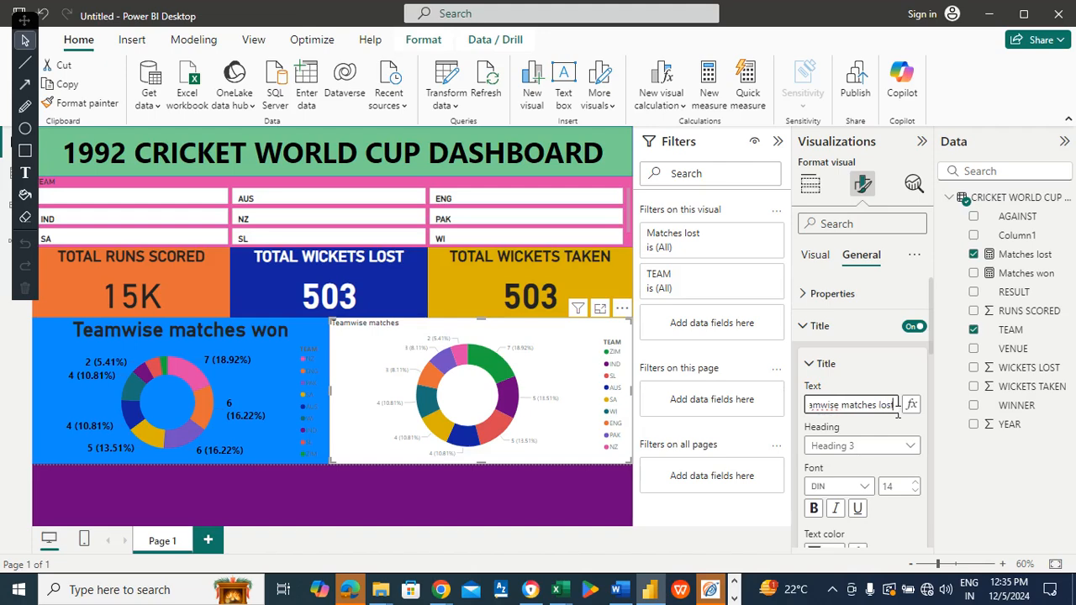
Step: Increase the title font size of the matches lost donut chart to 25, trying 20 first
click(907, 488)
text(20)
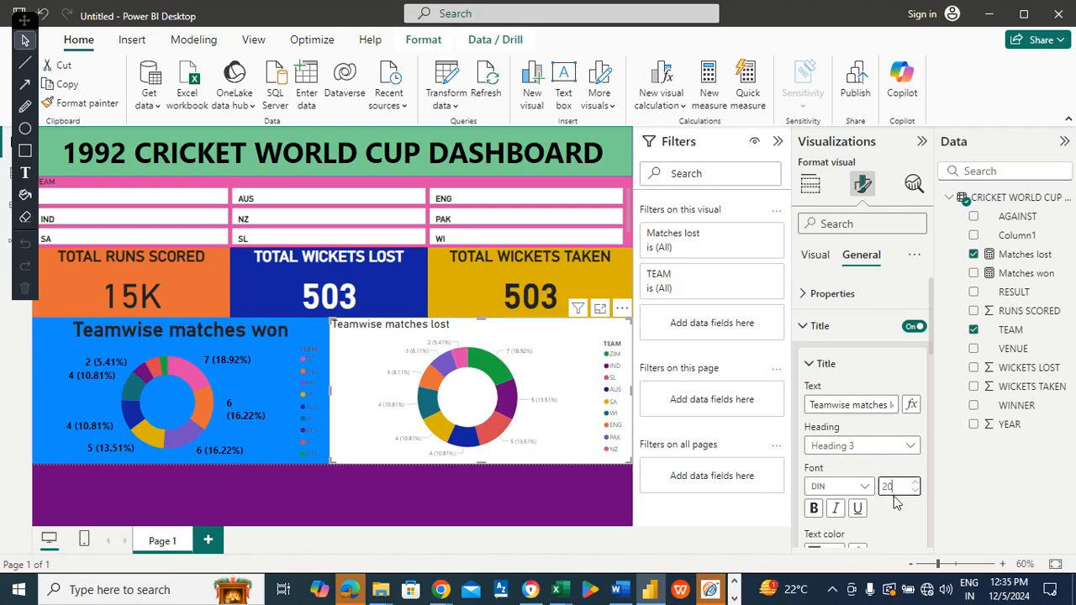
double_click(888, 487)
text(22)
text(25)
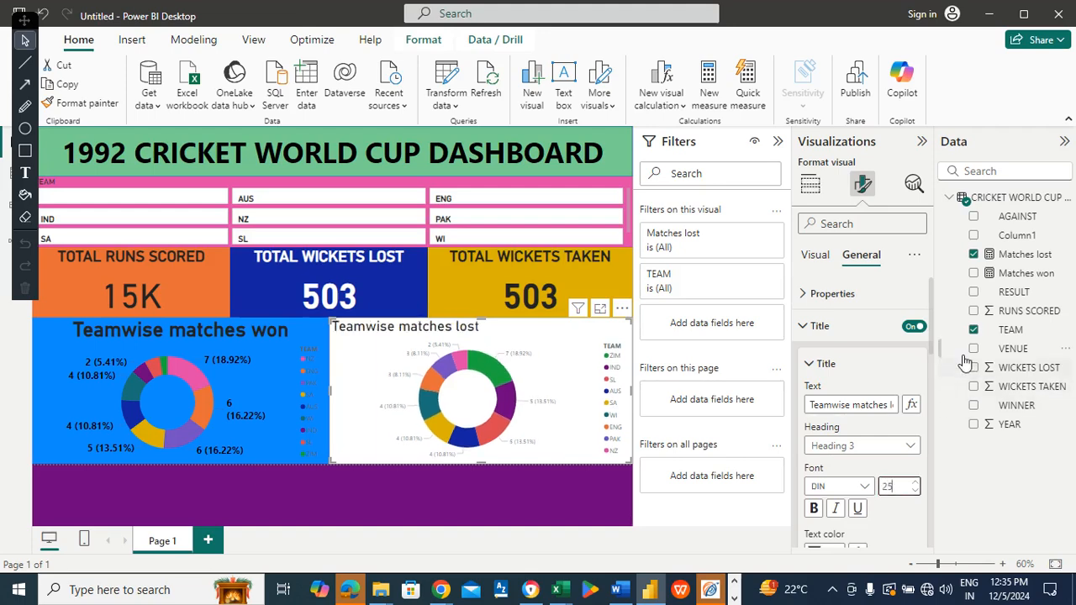
Step: Centre the title of the matches lost donut chart and make it bold at font size 35, trying size 30 first
scroll(858, 378, down, 4)
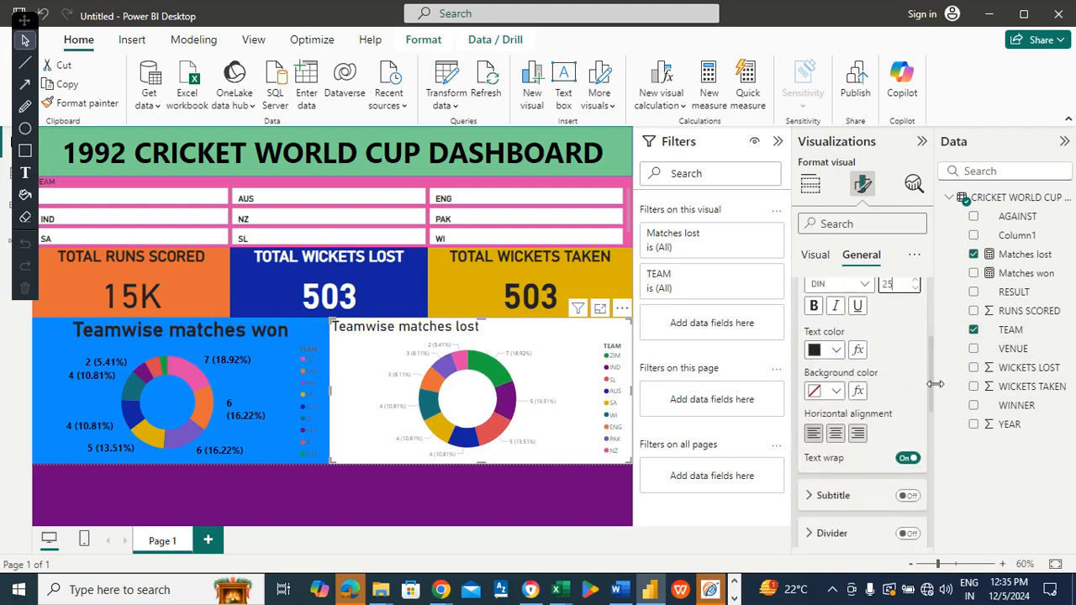
click(834, 426)
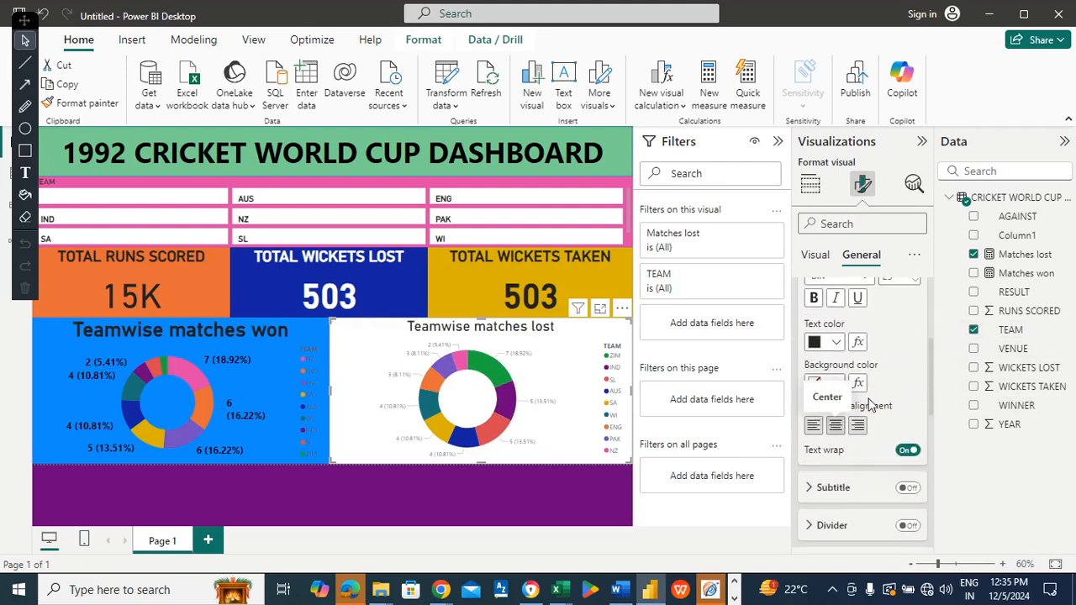
drag(931, 409, 934, 383)
text(30)
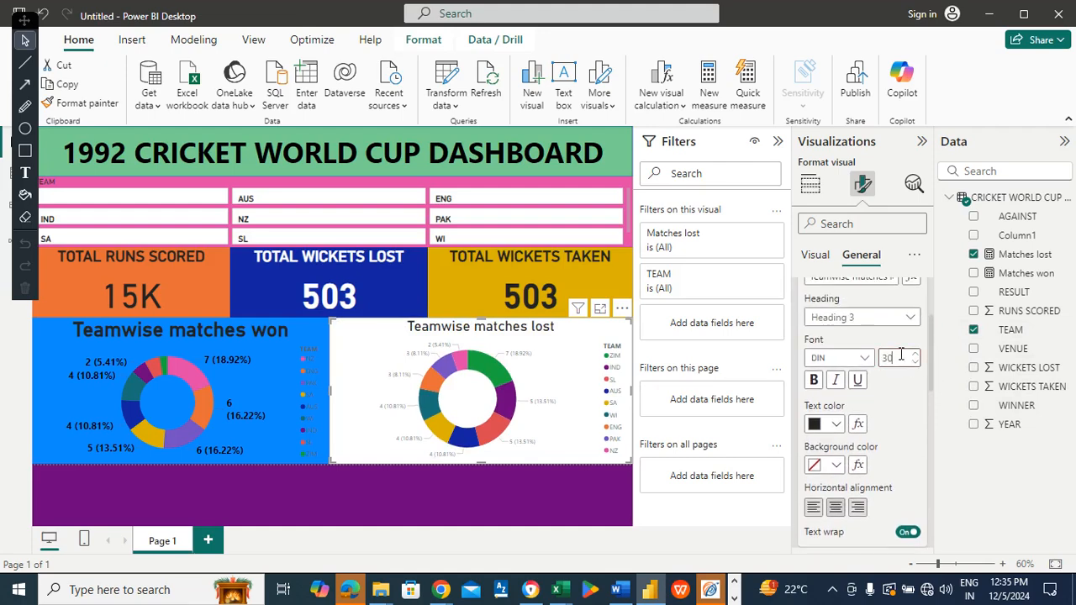
click(814, 379)
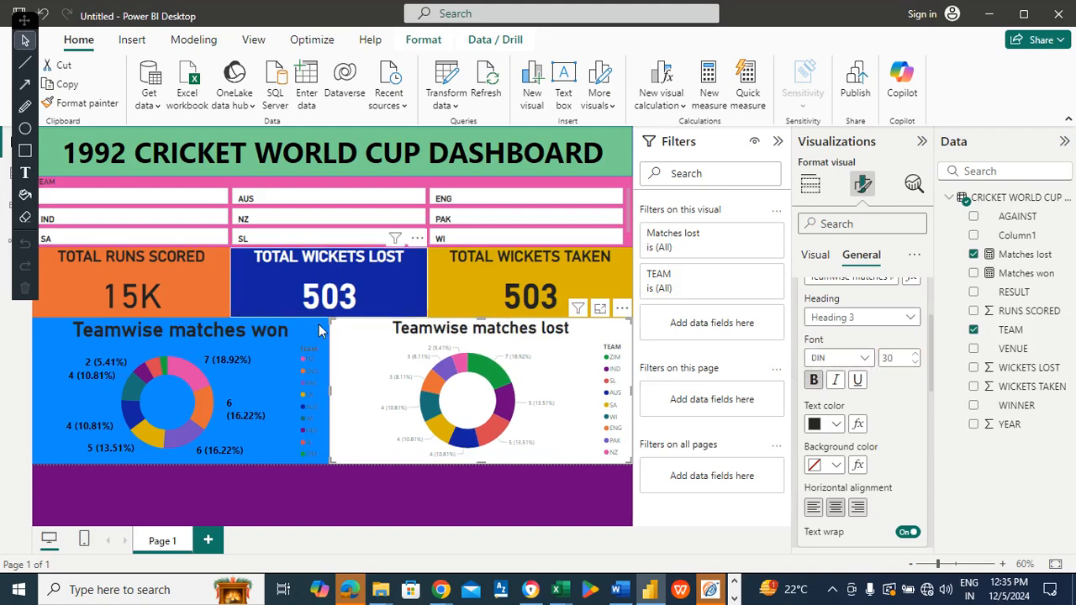
text(35)
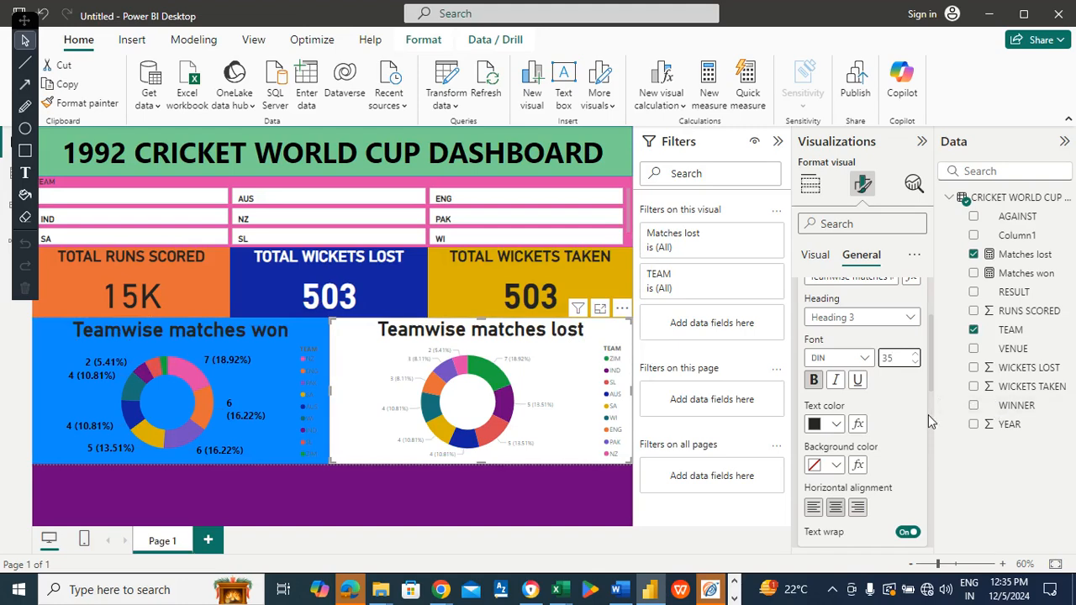
Step: Format the detail label values of the matches lost donut chart as size 15, black and bold, and deselect the chart
click(815, 256)
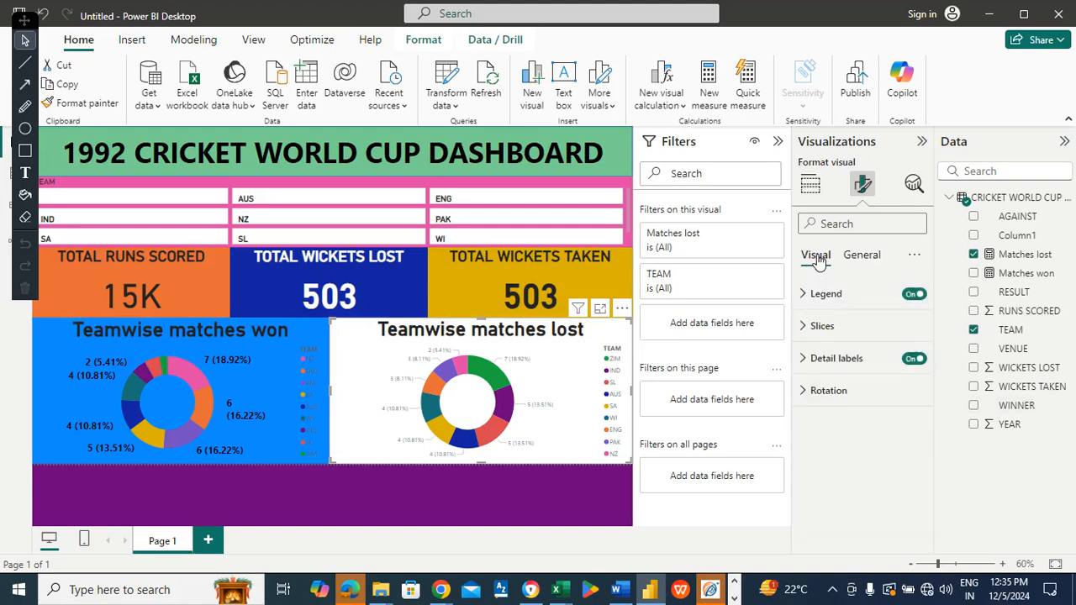
click(836, 359)
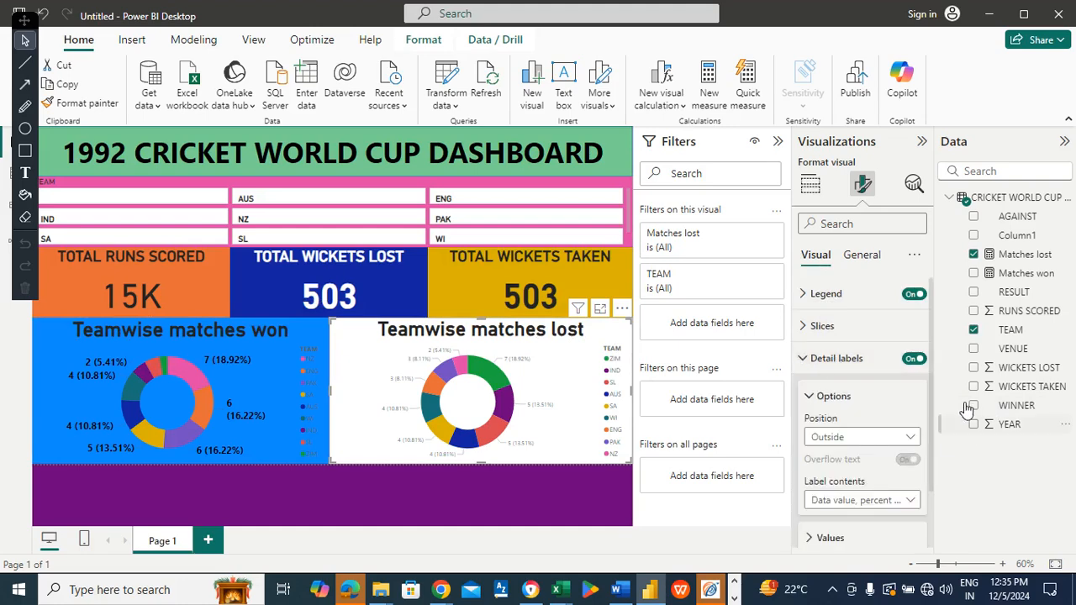
click(840, 541)
scroll(933, 420, down, 1)
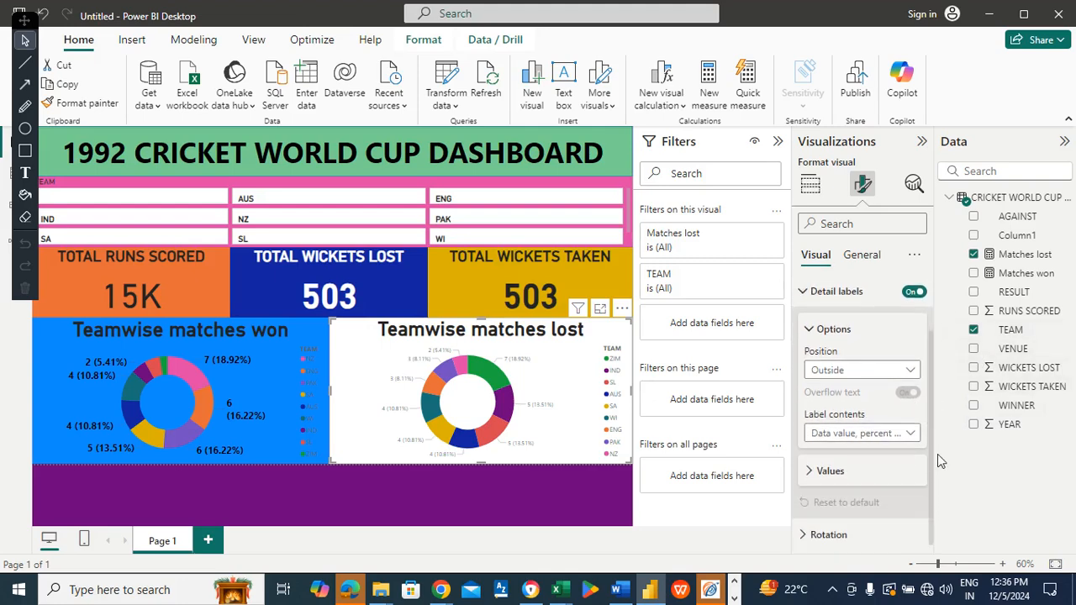
click(829, 472)
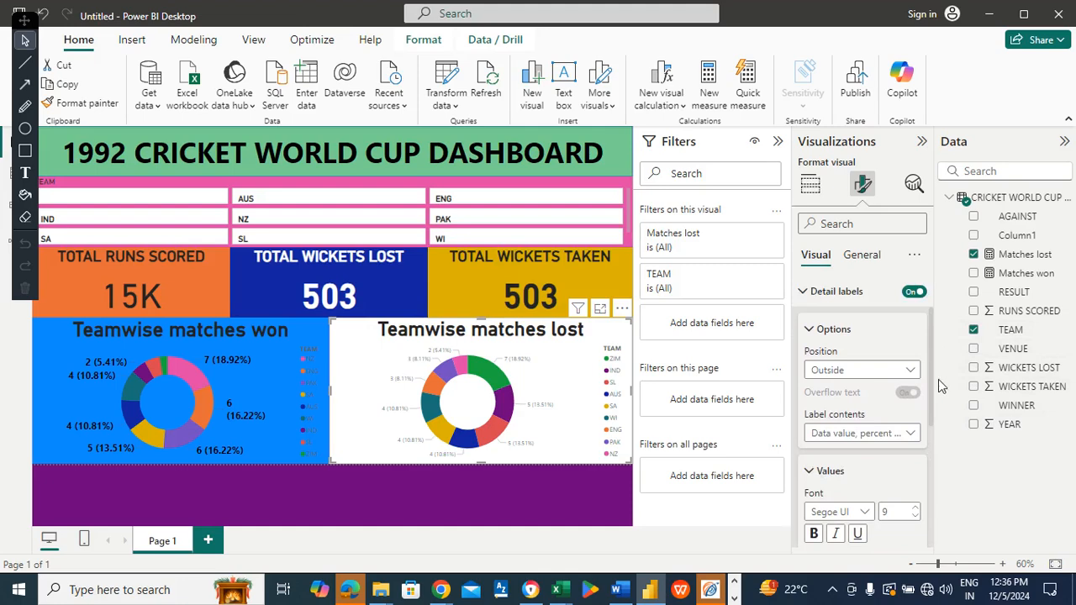
scroll(924, 403, down, 1)
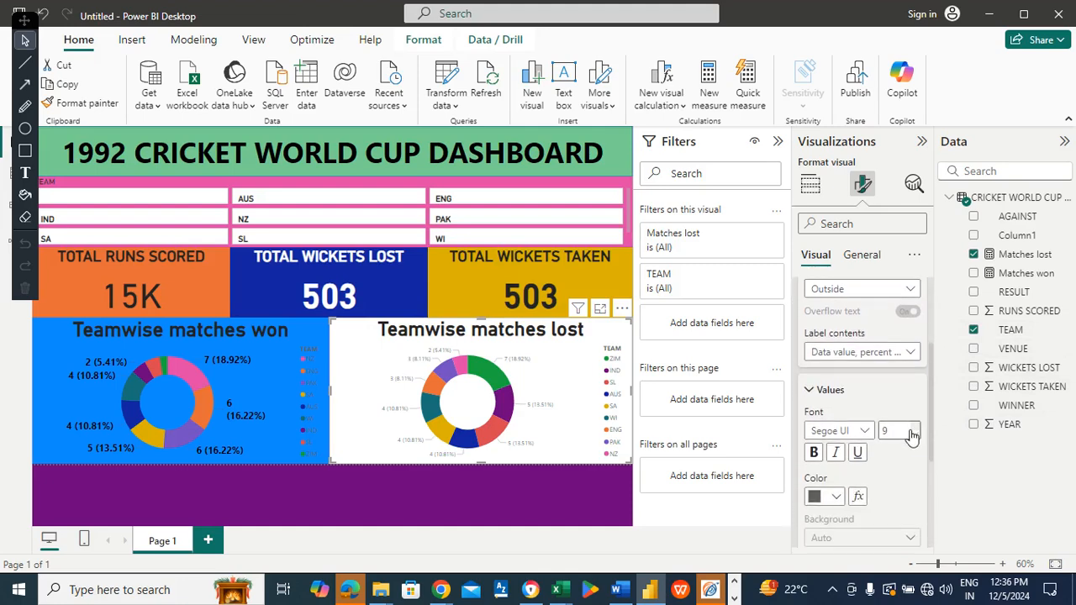
text(15)
click(837, 496)
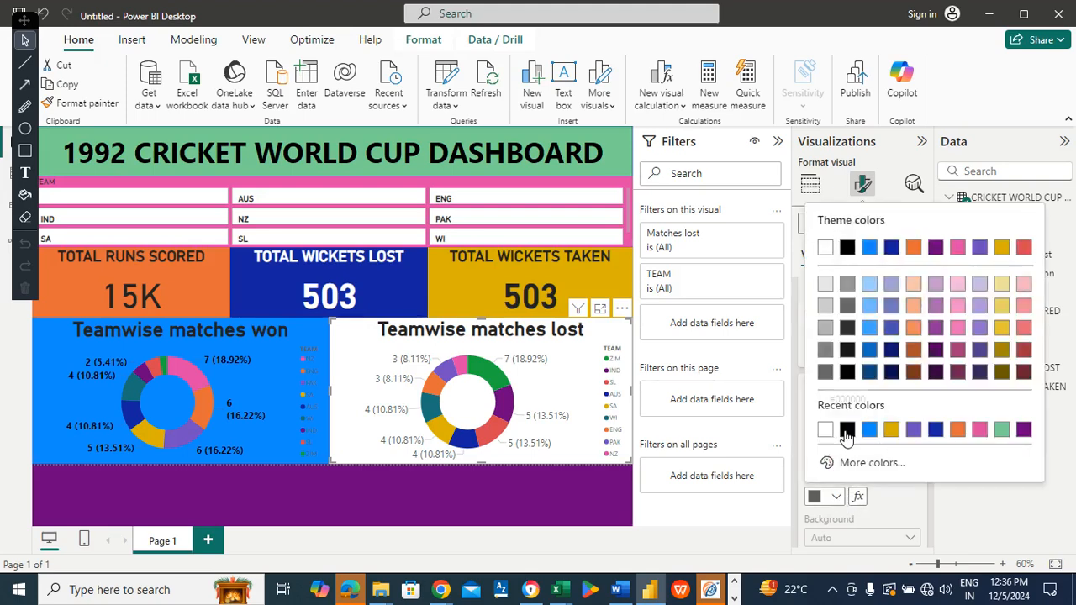
click(844, 432)
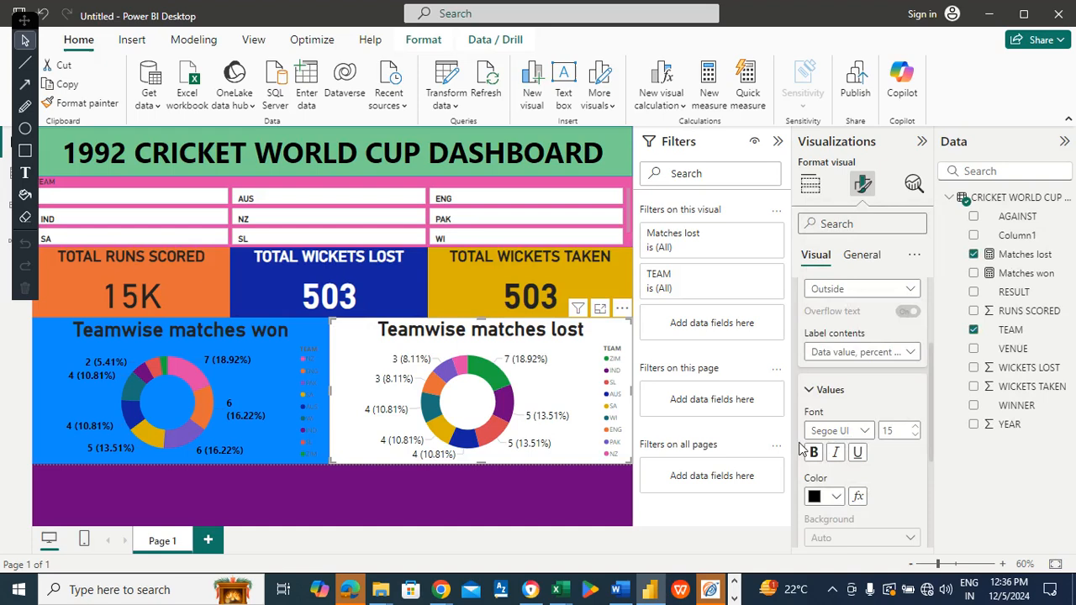
click(813, 454)
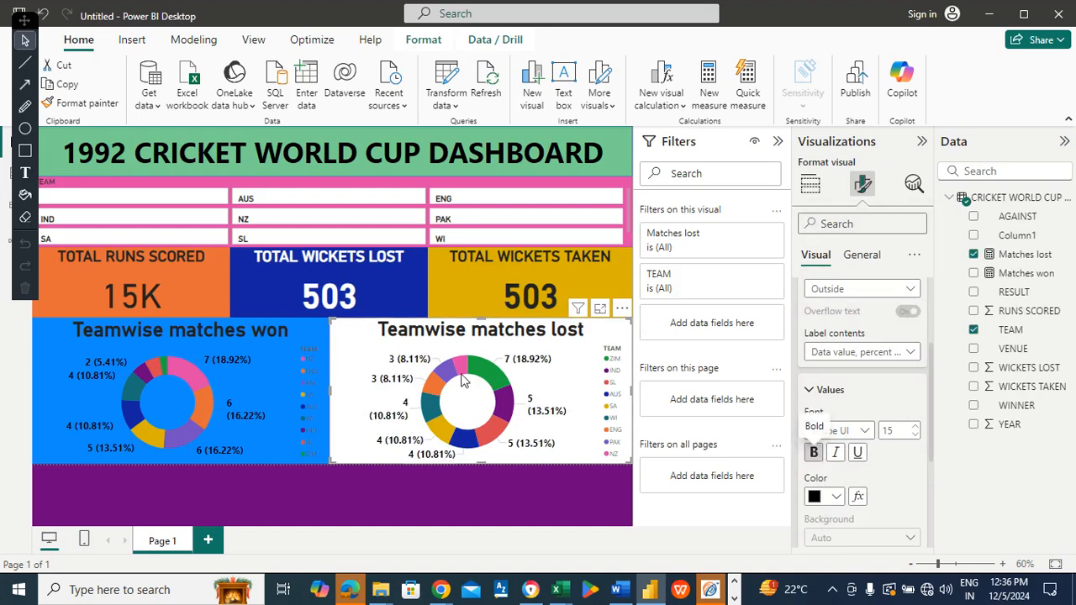
click(247, 474)
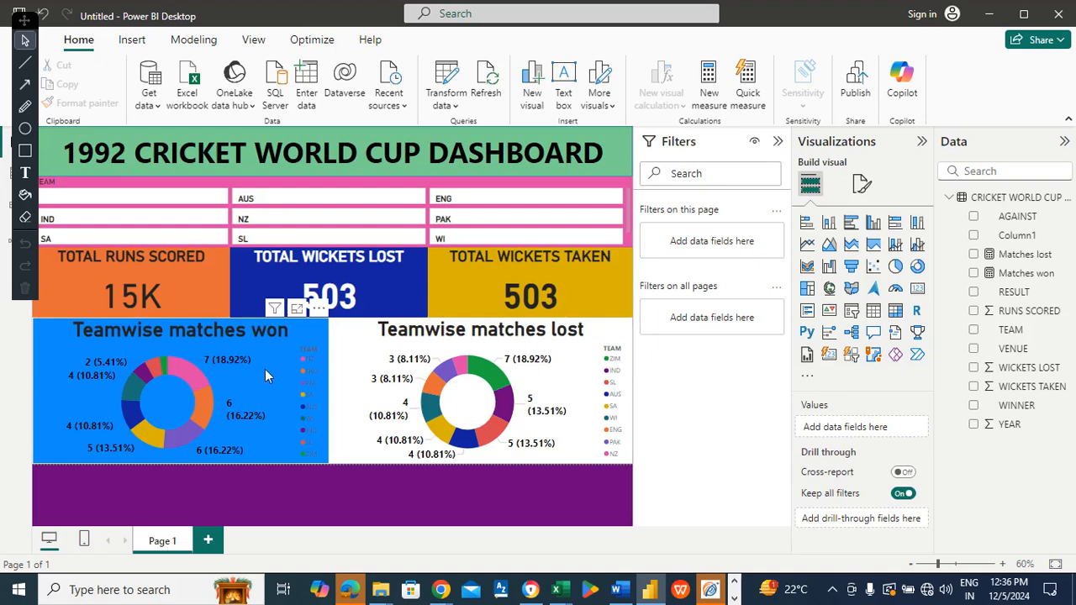
Step: Set the sort order of the matches won donut chart to descending
click(318, 310)
mouse_move(363, 424)
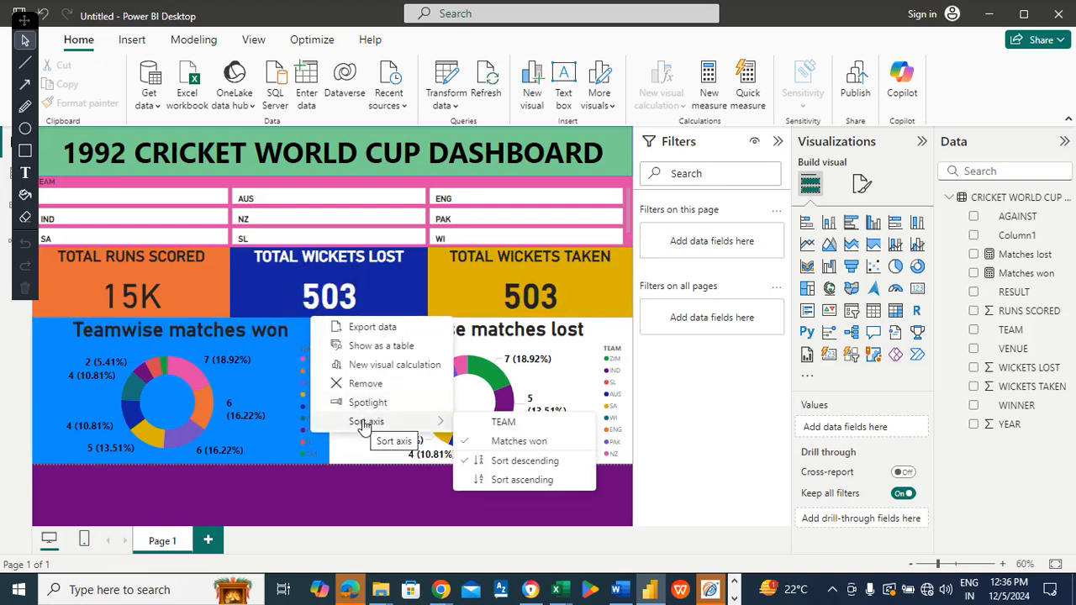
click(505, 463)
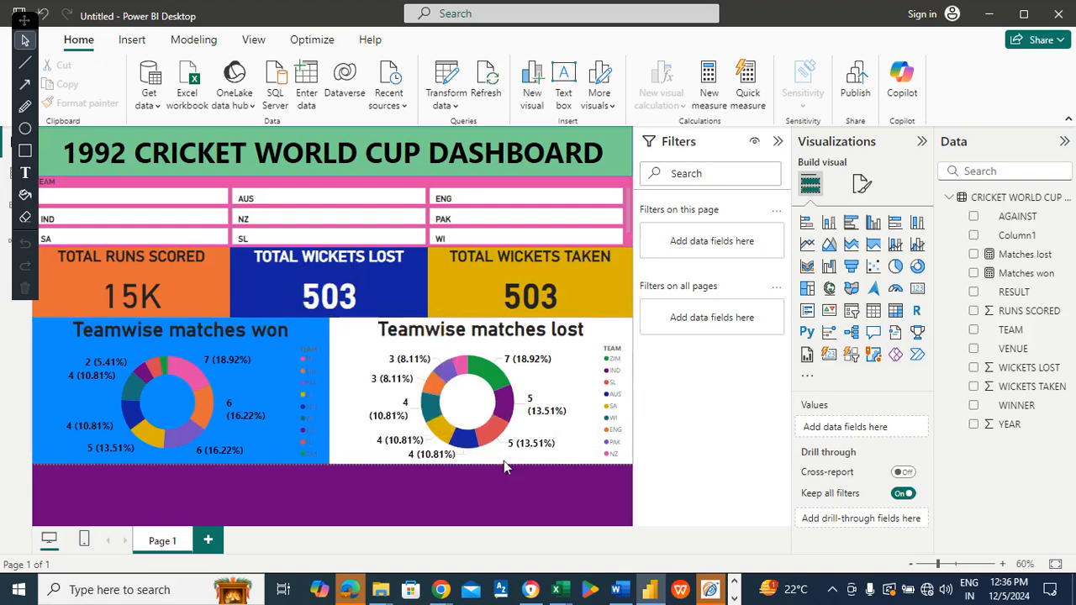